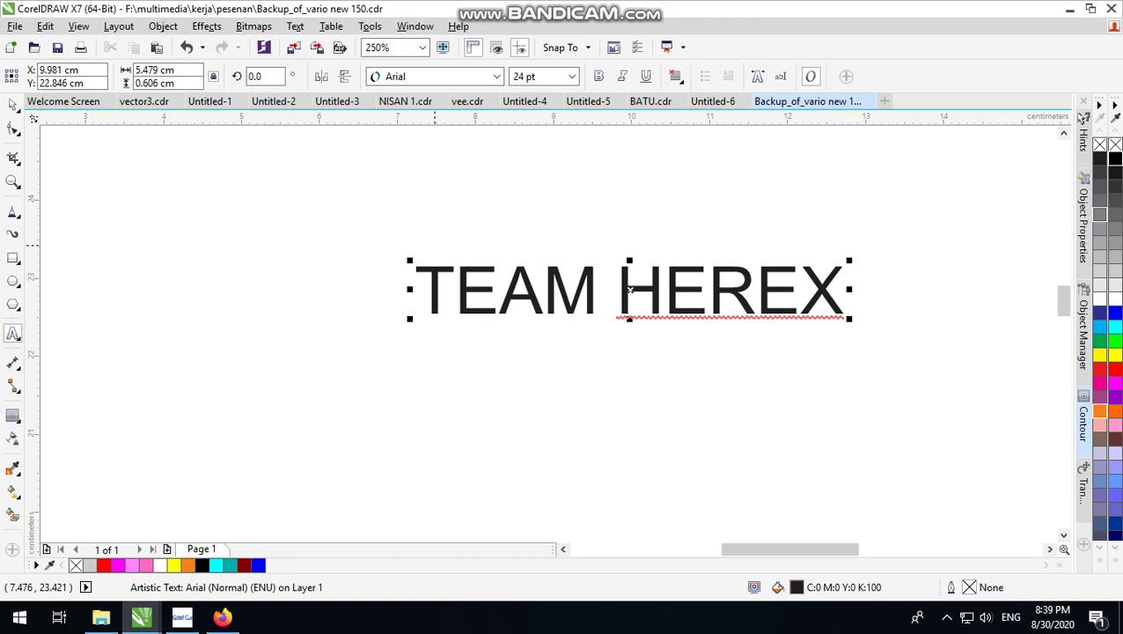
# Add a second line reading "RACING JATIM" beneath TEAM HEREX in the same text object
pyautogui.press('Return')
pyautogui.write('RACING')
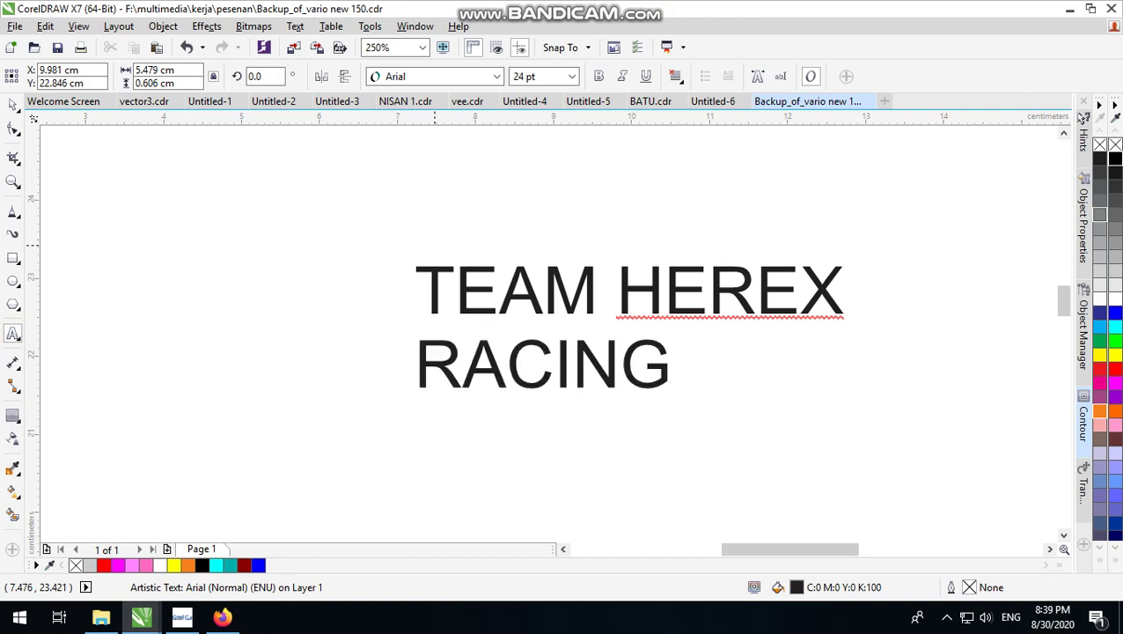
pyautogui.write(' JA')
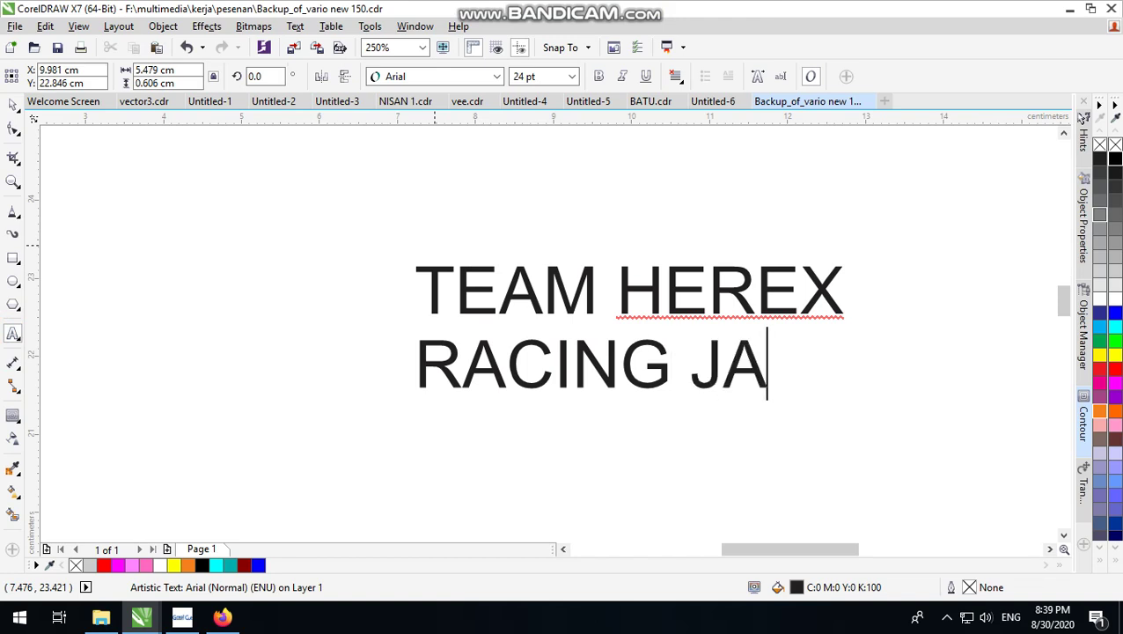
pyautogui.write('TIM')
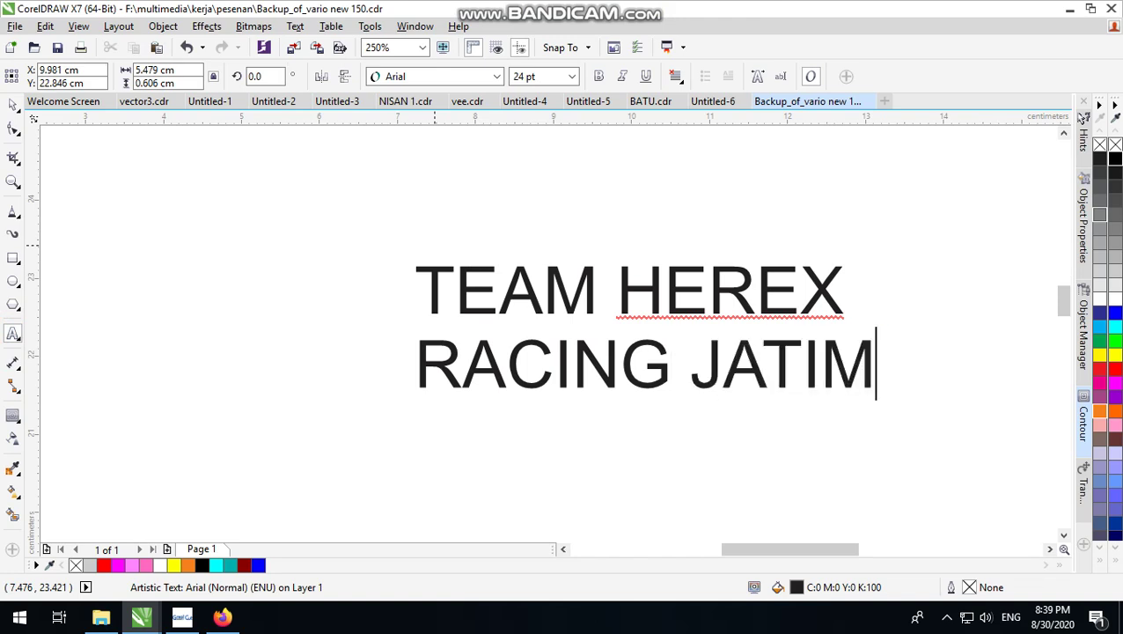
# Set the font of the whole two-line text to sd prostreet
pyautogui.click(13, 105)
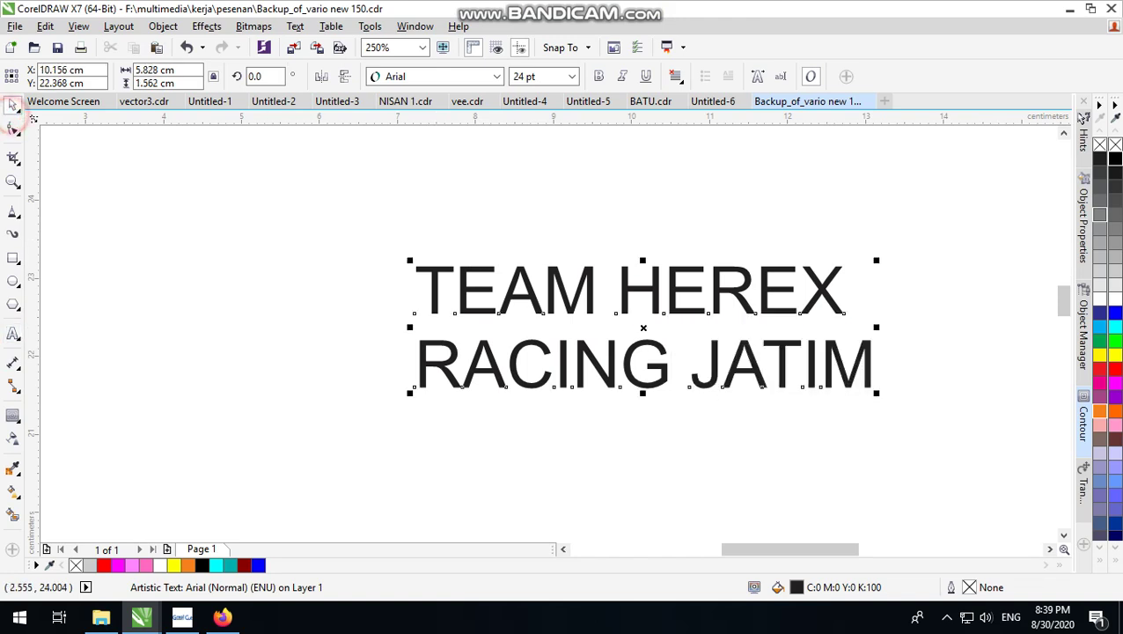
pyautogui.click(431, 76)
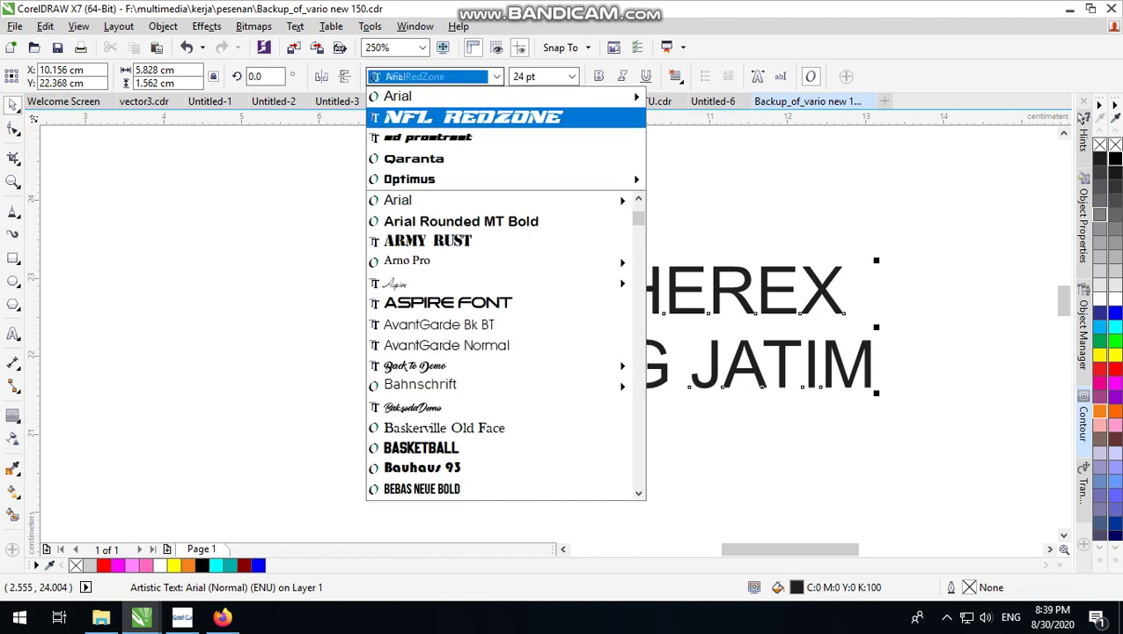
pyautogui.press('Up')
pyautogui.press('Return')
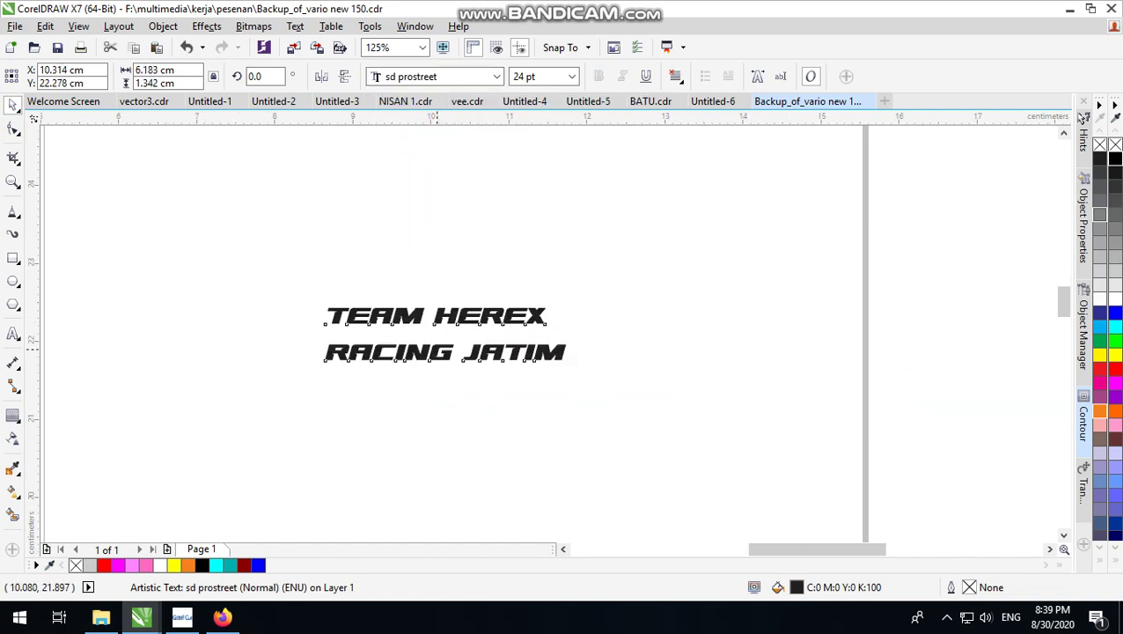
# Preview fonts for the RACING JATIM line only and set it to Qaranta
pyautogui.click(11, 335)
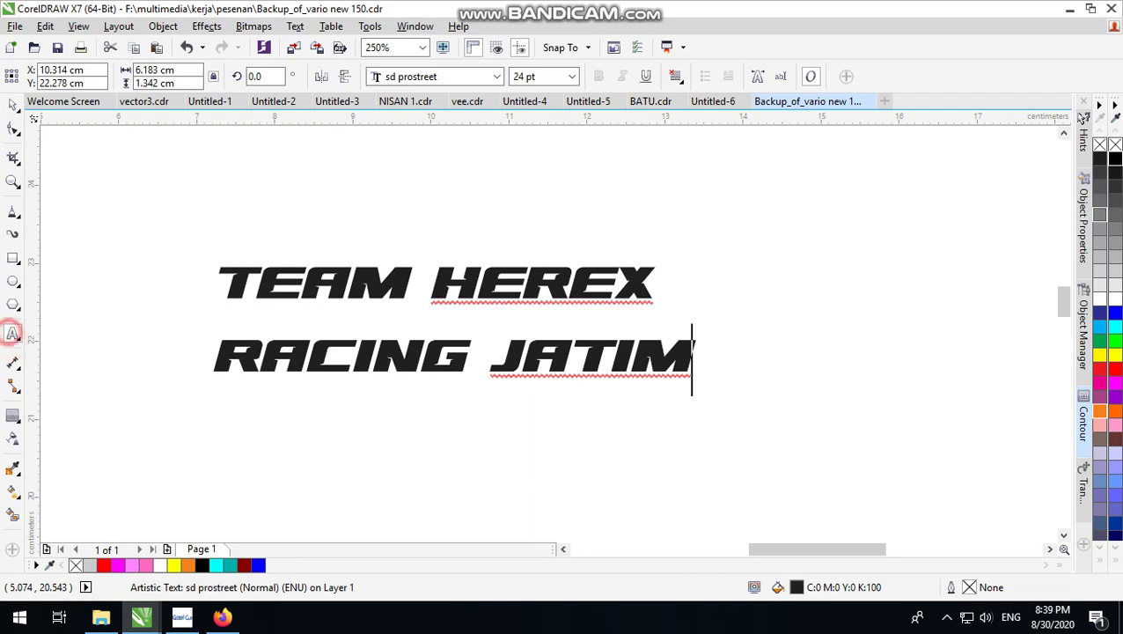
pyautogui.moveTo(210, 358); pyautogui.dragTo(793, 353)
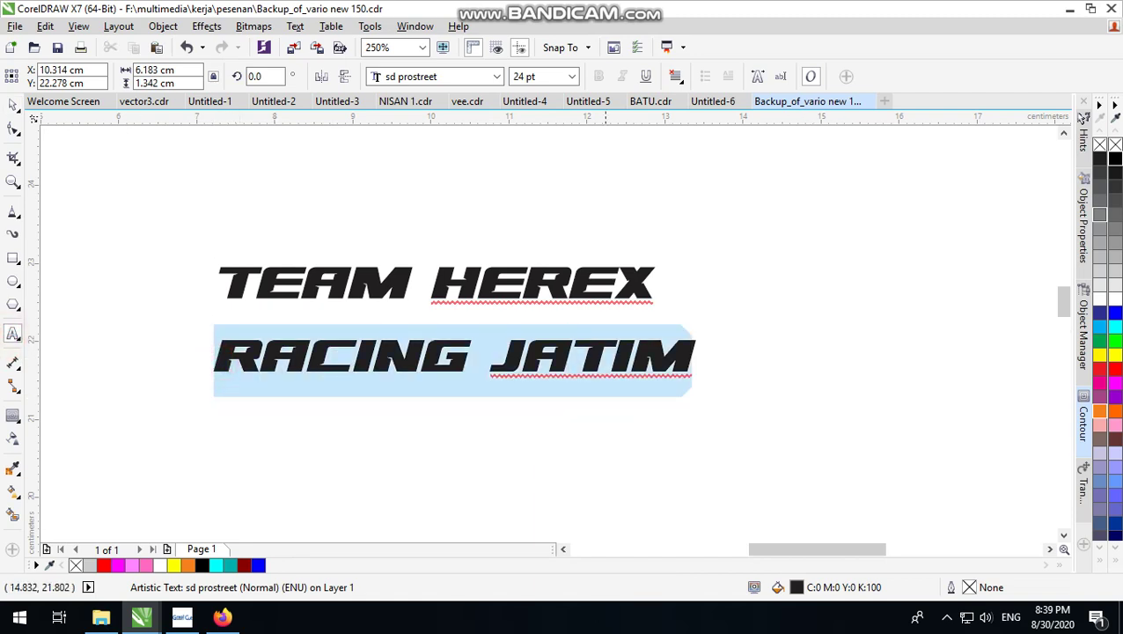
pyautogui.hotkey('ctrl', 'shift', 'f')
pyautogui.hotkey('alt', 'Down')
pyautogui.press('Down')
pyautogui.press('Down')
pyautogui.press('Down')
pyautogui.press('Down')
pyautogui.press('Down')
pyautogui.press('Up')
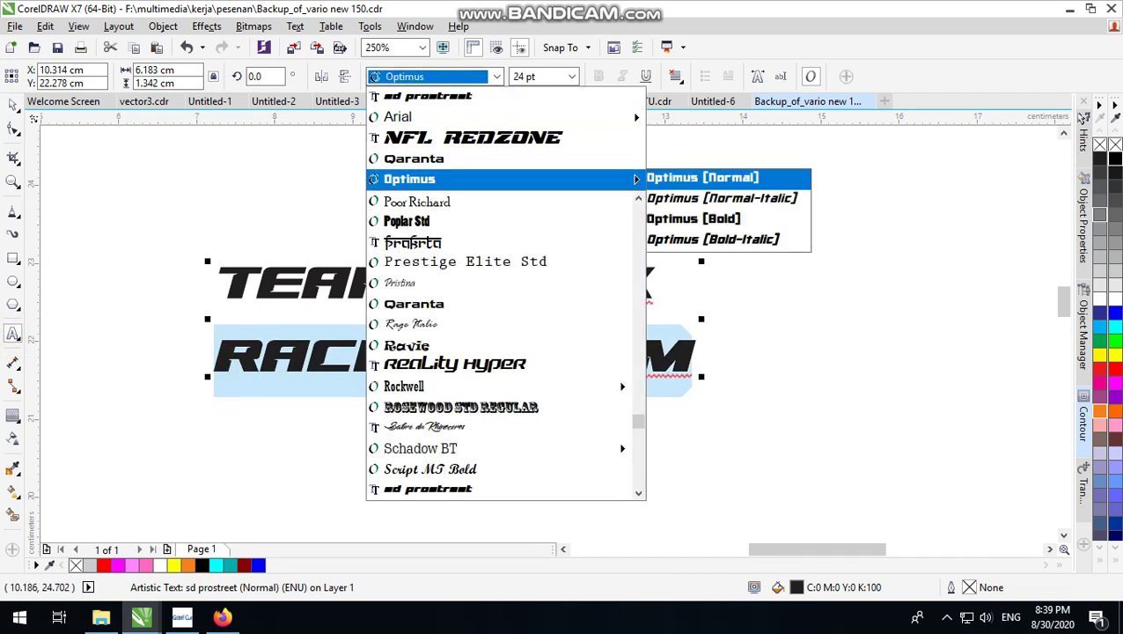
pyautogui.press('Up')
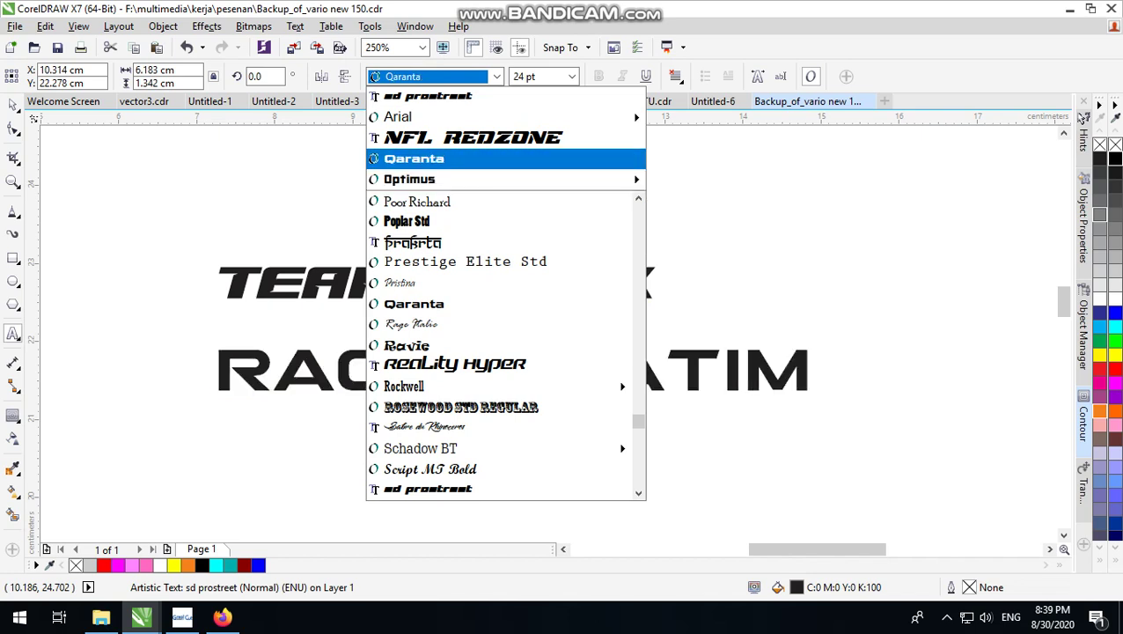
pyautogui.press('Down')
pyautogui.press('Down')
pyautogui.press('Down')
pyautogui.press('Down')
pyautogui.press('Down')
pyautogui.press('Down')
pyautogui.press('Down')
pyautogui.press('Down')
pyautogui.press('Down')
pyautogui.press('Down')
pyautogui.press('Down')
pyautogui.press('Up')
pyautogui.press('Up')
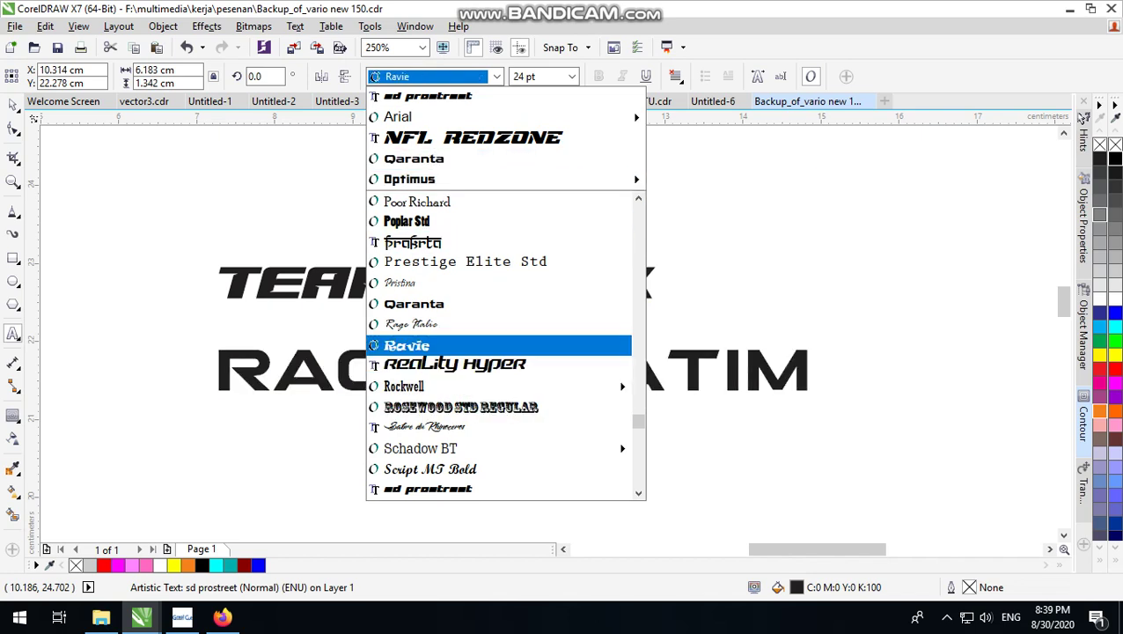
pyautogui.press('Down')
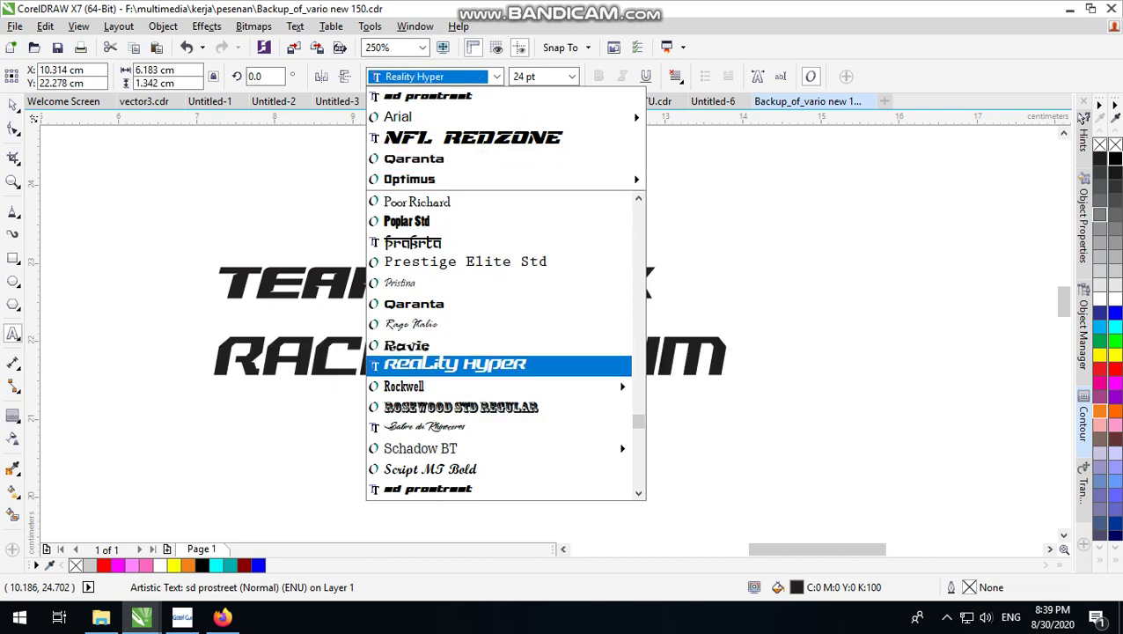
pyautogui.press('Up')
pyautogui.press('Up')
pyautogui.press('Up')
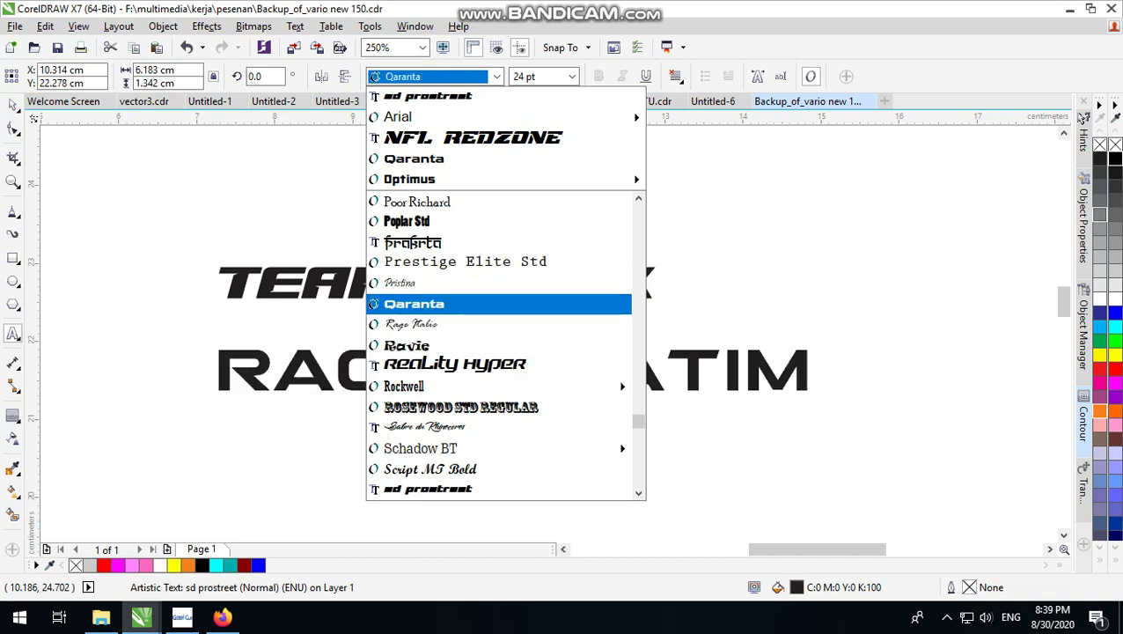
pyautogui.click(422, 308)
pyautogui.hotkey('ctrl', 'space')
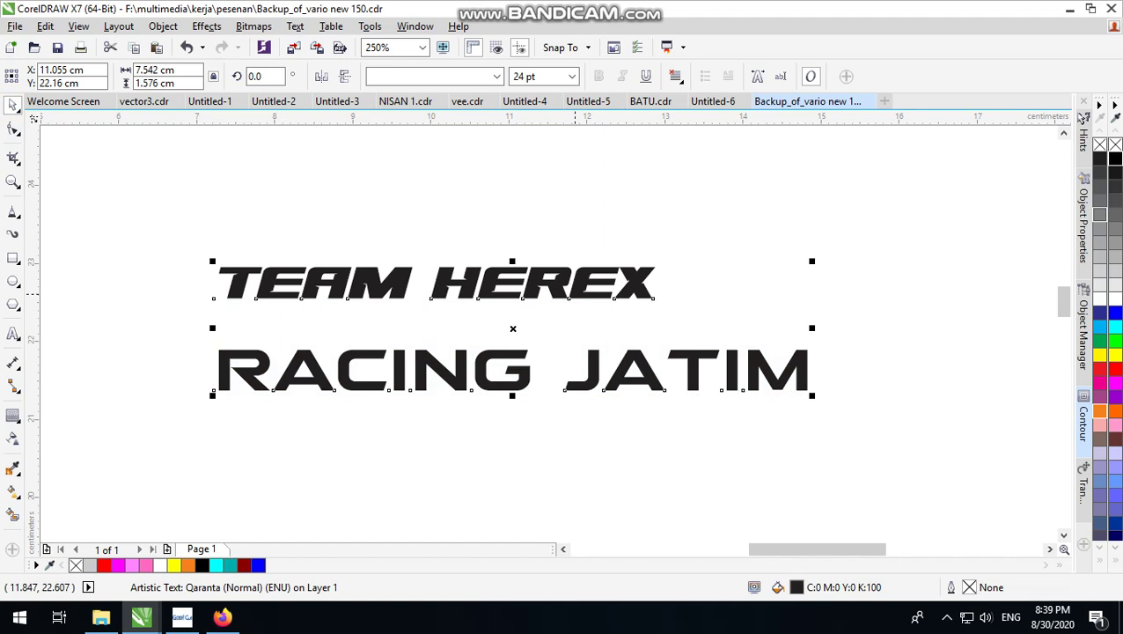
# Break the text into separate lines, then shrink RACING JATIM to about 5.43 cm wide and place it just beneath TEAM HEREX, offset to the right
pyautogui.click(657, 254)
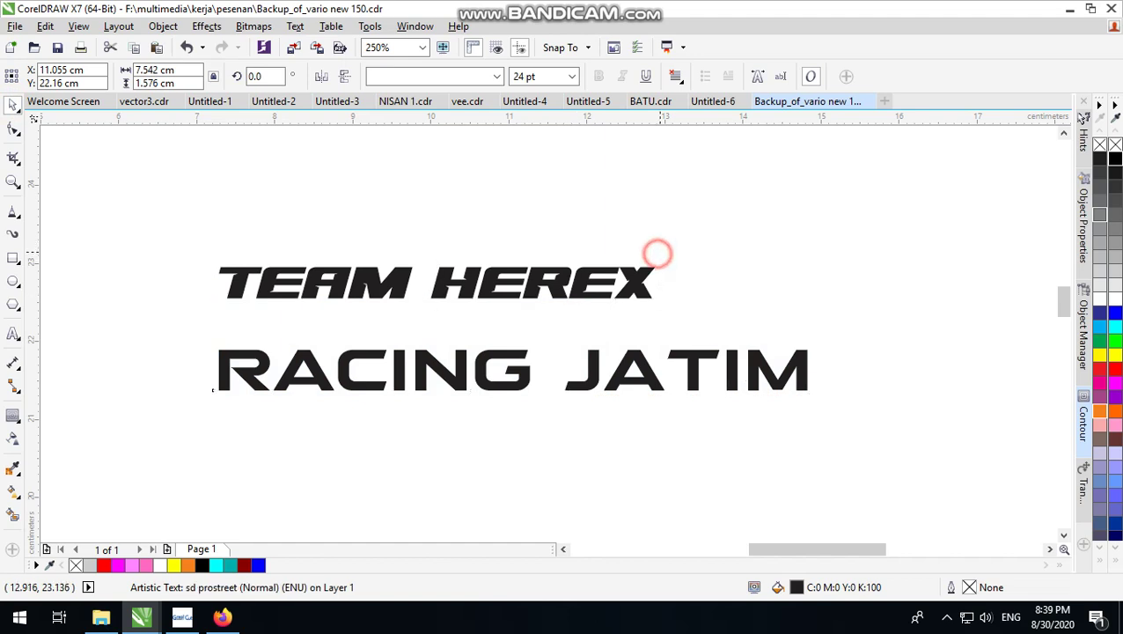
pyautogui.click(641, 366)
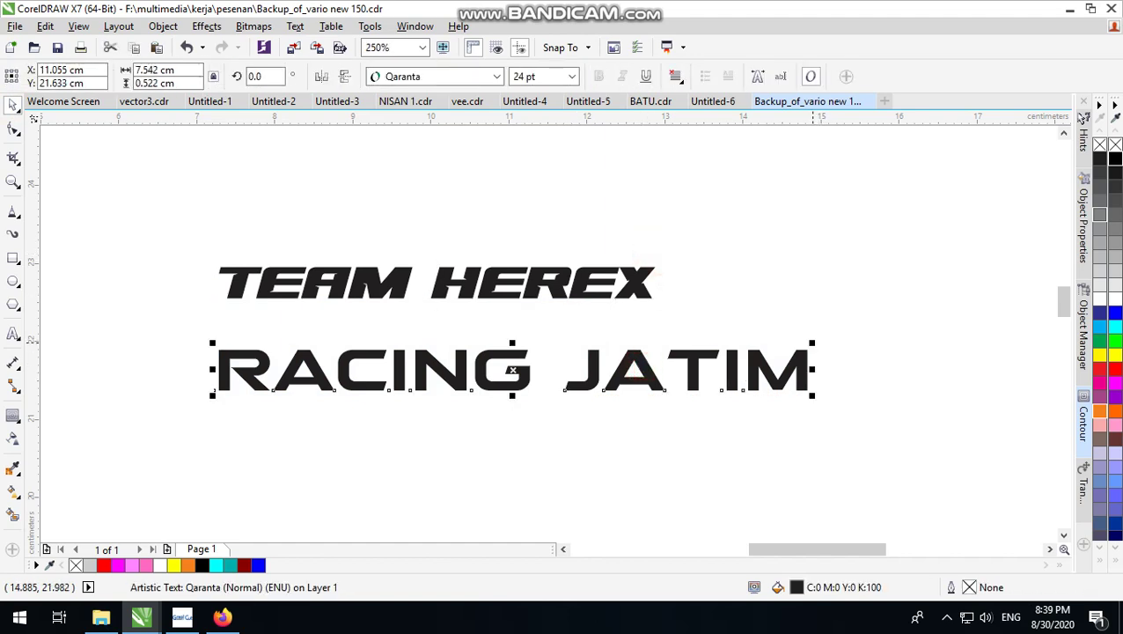
pyautogui.moveTo(812, 342); pyautogui.dragTo(644, 357)
pyautogui.moveTo(558, 372); pyautogui.dragTo(617, 317)
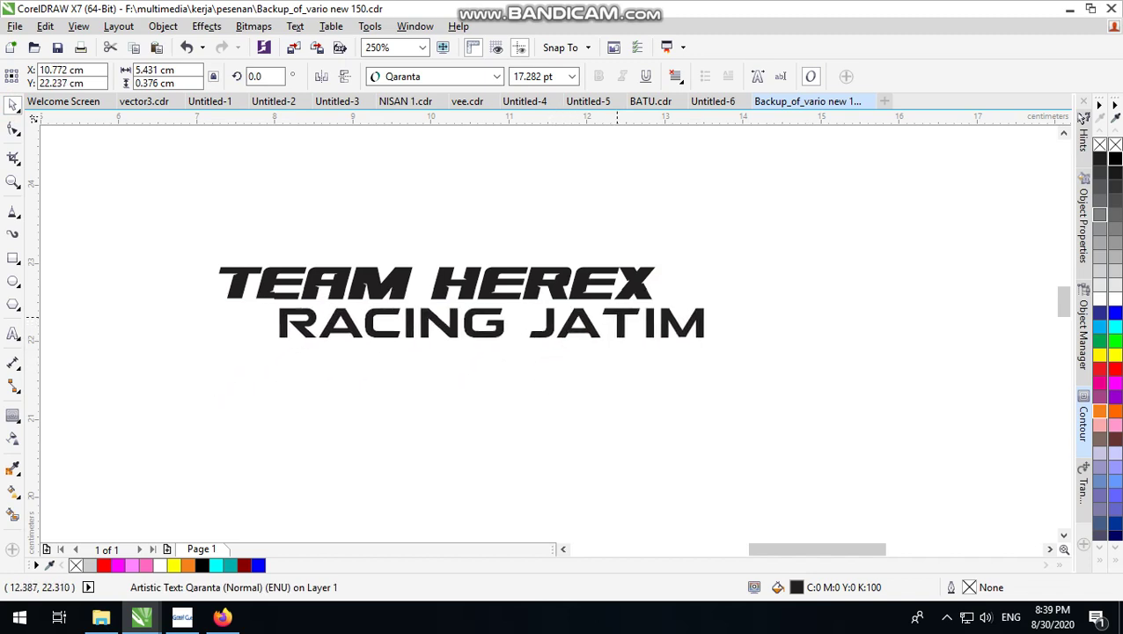
pyautogui.scroll(2, 352, 295)
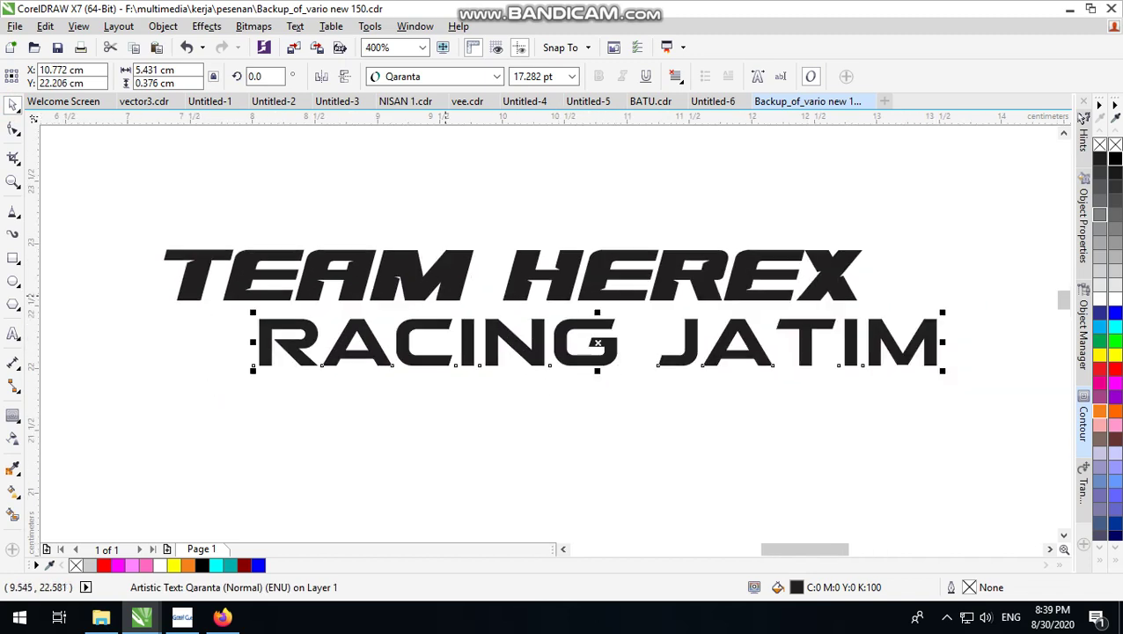
pyautogui.click(944, 218)
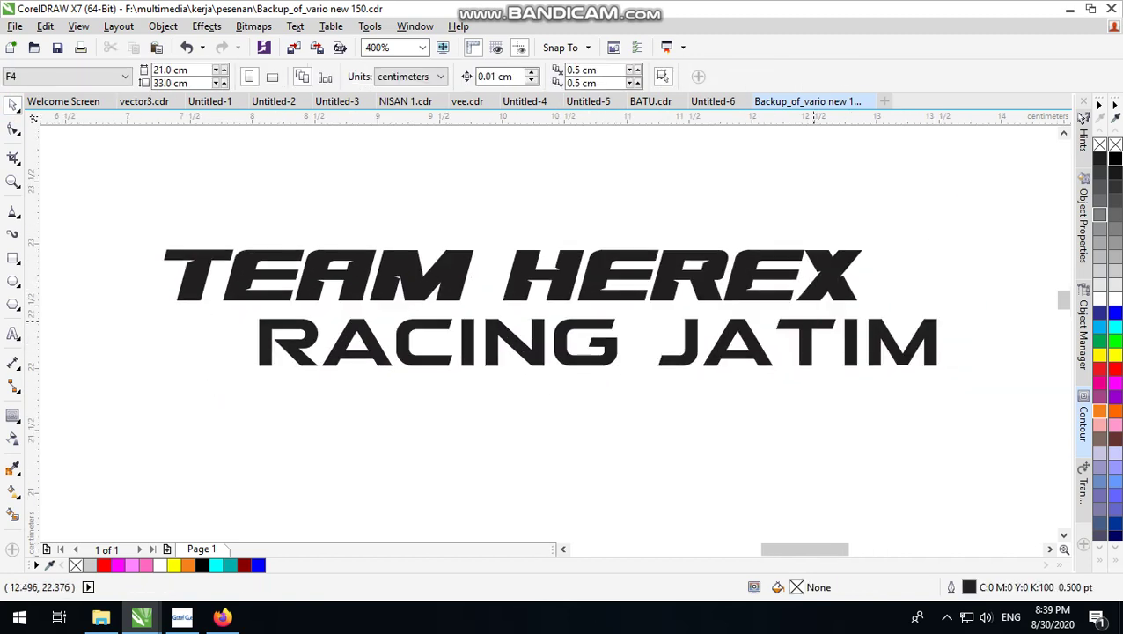
# Fill the TEAM HEREX line with cyan and the RACING JATIM line with yellow
pyautogui.click(801, 326)
pyautogui.click(693, 231)
pyautogui.click(673, 284)
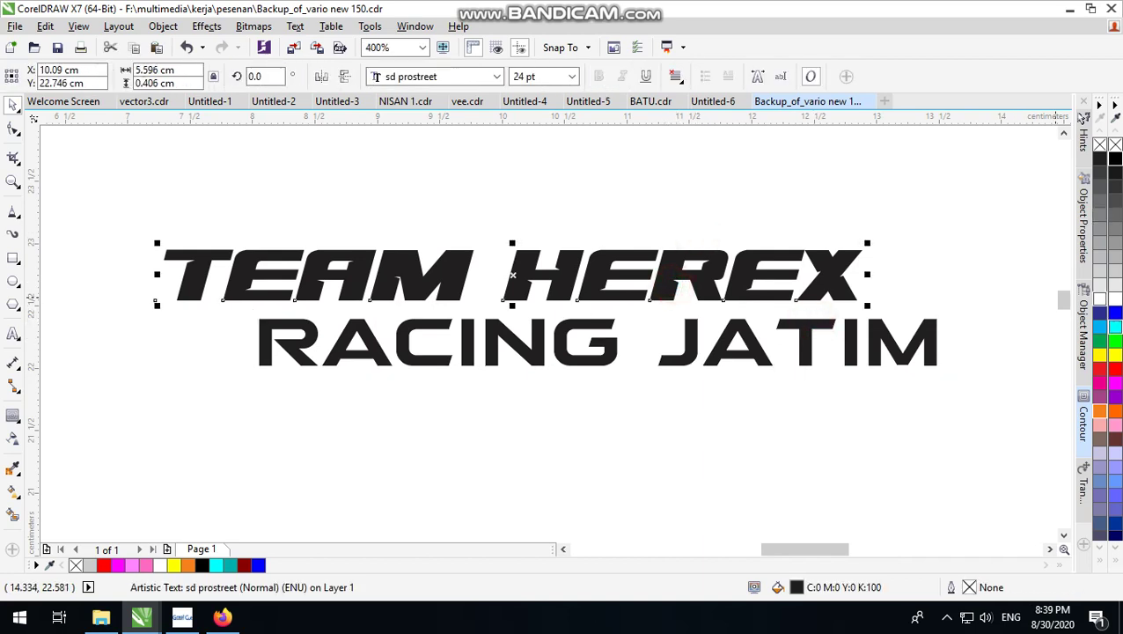
pyautogui.click(1114, 326)
pyautogui.click(615, 350)
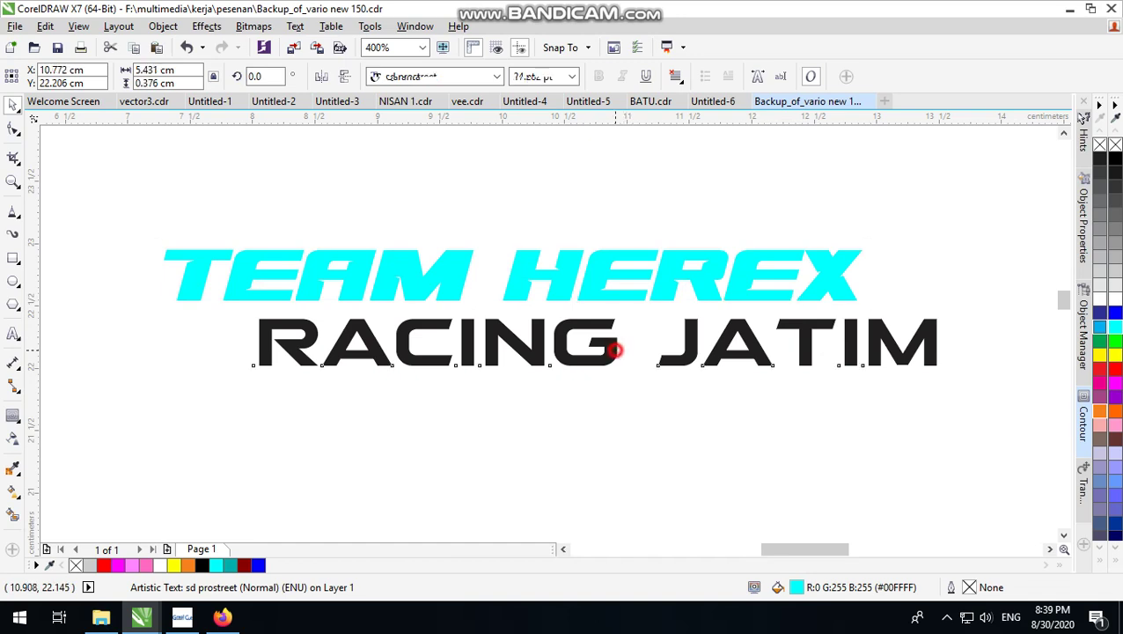
pyautogui.click(1112, 356)
# Shift the yellow RACING JATIM line slightly to tighten the gap beneath TEAM HEREX
pyautogui.scroll(2, 620, 356)
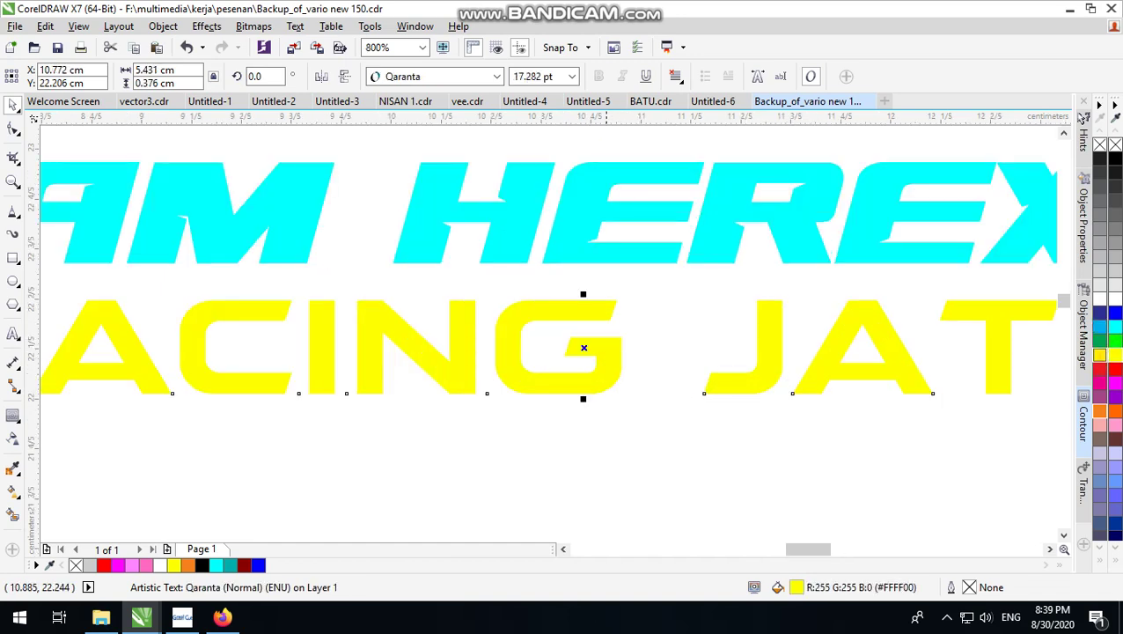
pyautogui.scroll(-2, 574, 330)
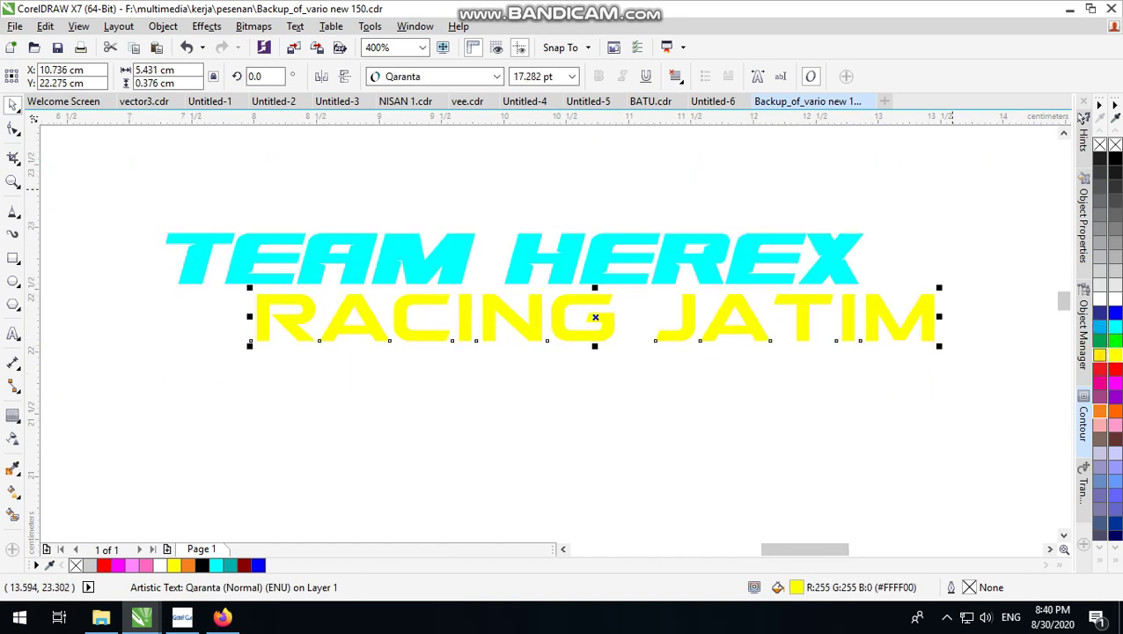
pyautogui.scroll(-4, 704, 322)
# Convert both text lines to curves and group them together
pyautogui.moveTo(426, 388); pyautogui.dragTo(852, 246)
pyautogui.scroll(4, 718, 312)
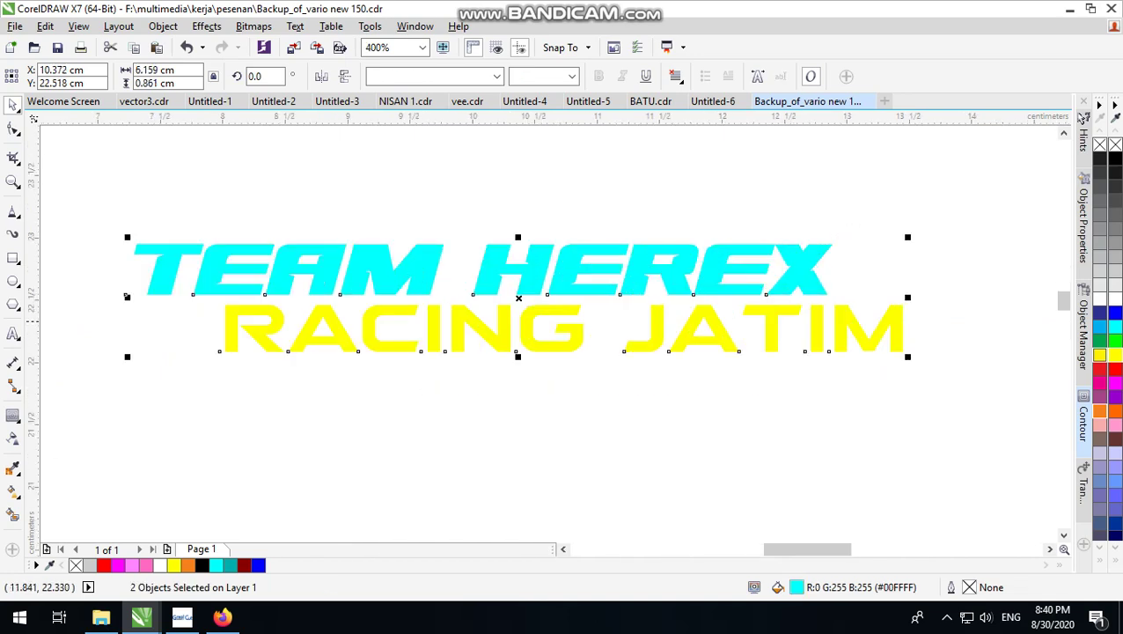
pyautogui.click(586, 182)
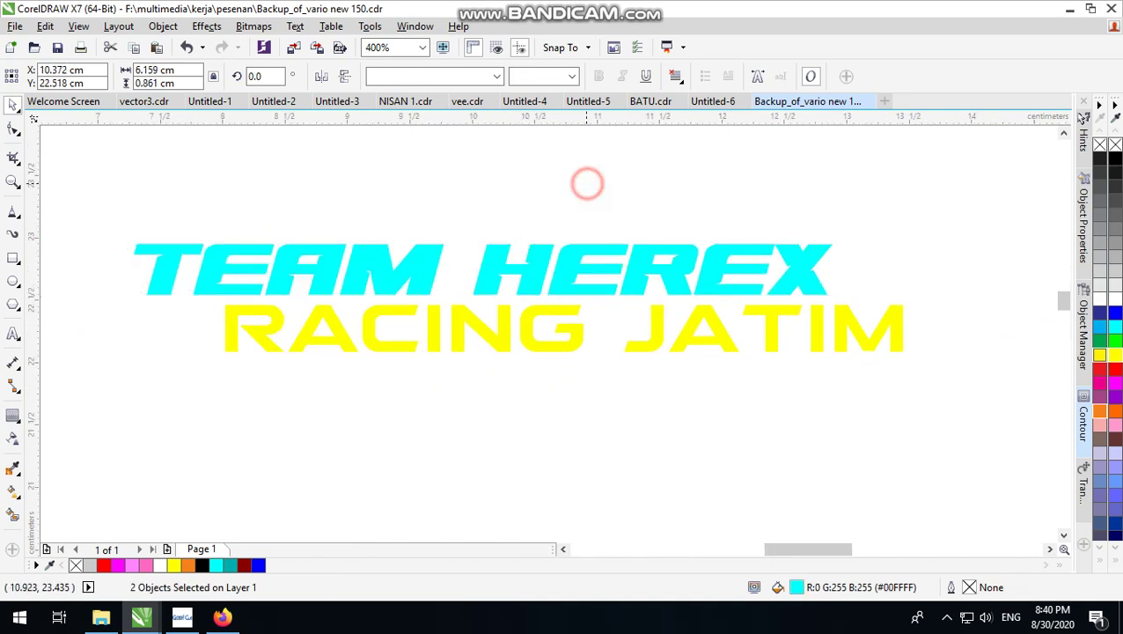
pyautogui.moveTo(95, 182); pyautogui.dragTo(906, 379)
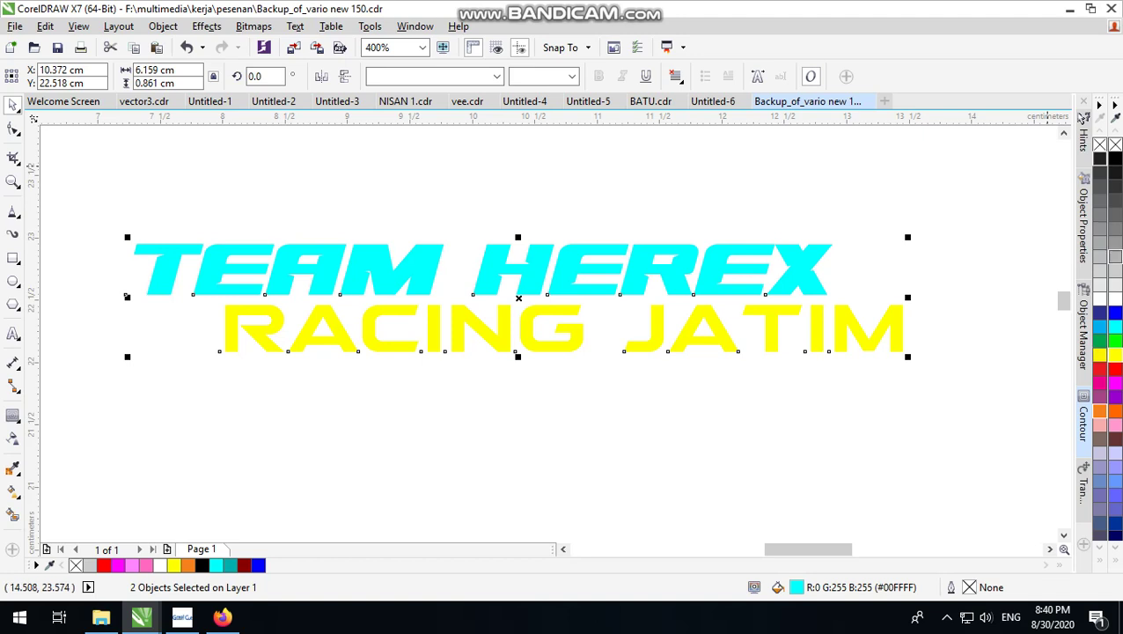
pyautogui.click(1084, 421)
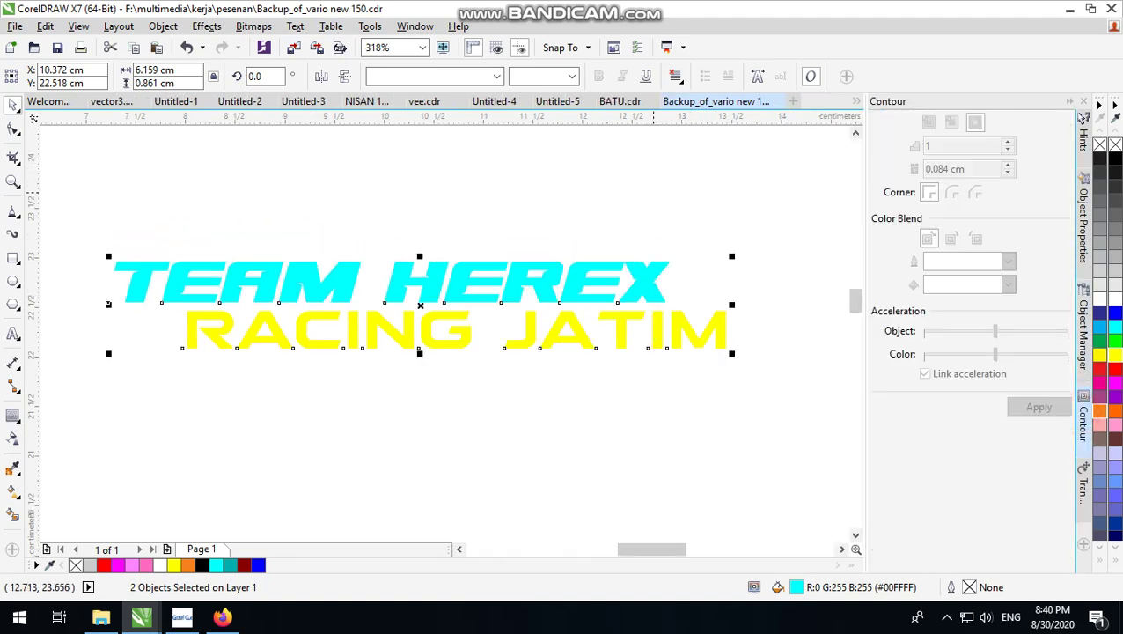
pyautogui.hotkey('ctrl', 'q')
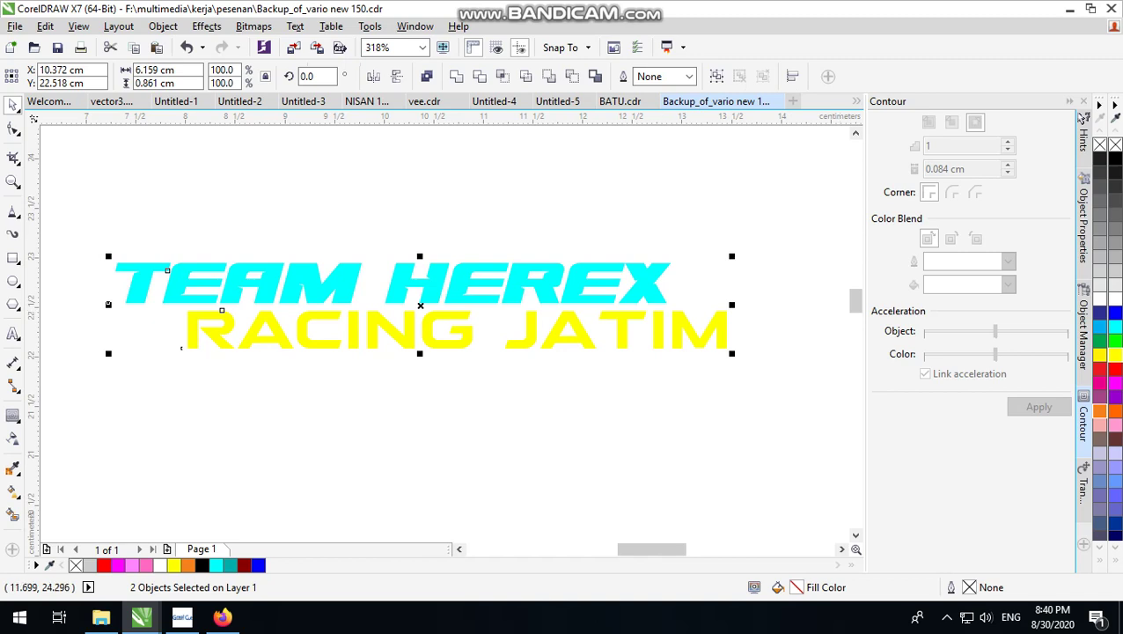
pyautogui.click(718, 77)
# Apply a one-step outside contour of 0.084 cm to the lettering and enlarge the result to about 10.7 by 1.6 cm
pyautogui.click(1037, 410)
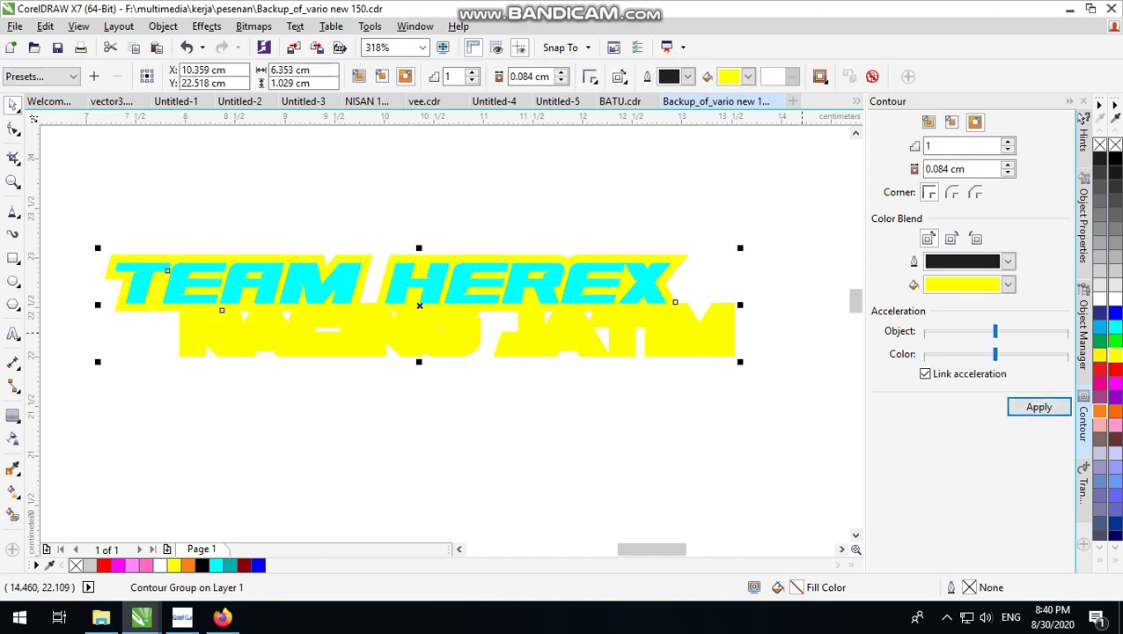
pyautogui.press('F3')
pyautogui.moveTo(624, 295); pyautogui.dragTo(675, 288)
pyautogui.scroll(1, 624, 312)
pyautogui.scroll(1, 672, 314)
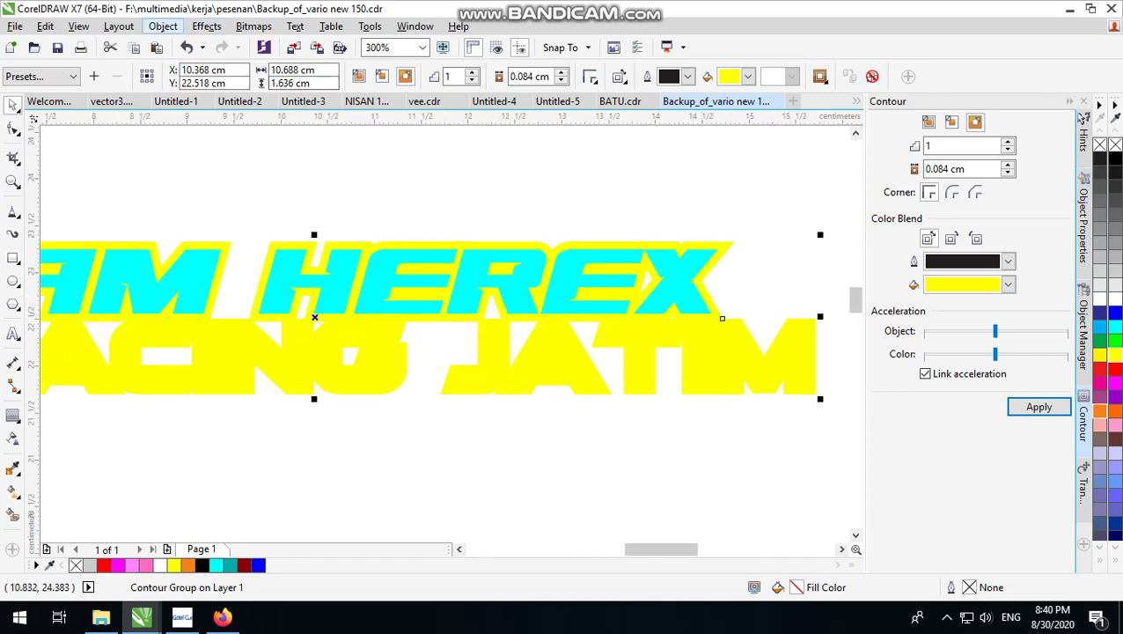
# Break the contour group apart so the contour is separate from the lettering
pyautogui.click(163, 26)
pyautogui.click(216, 270)
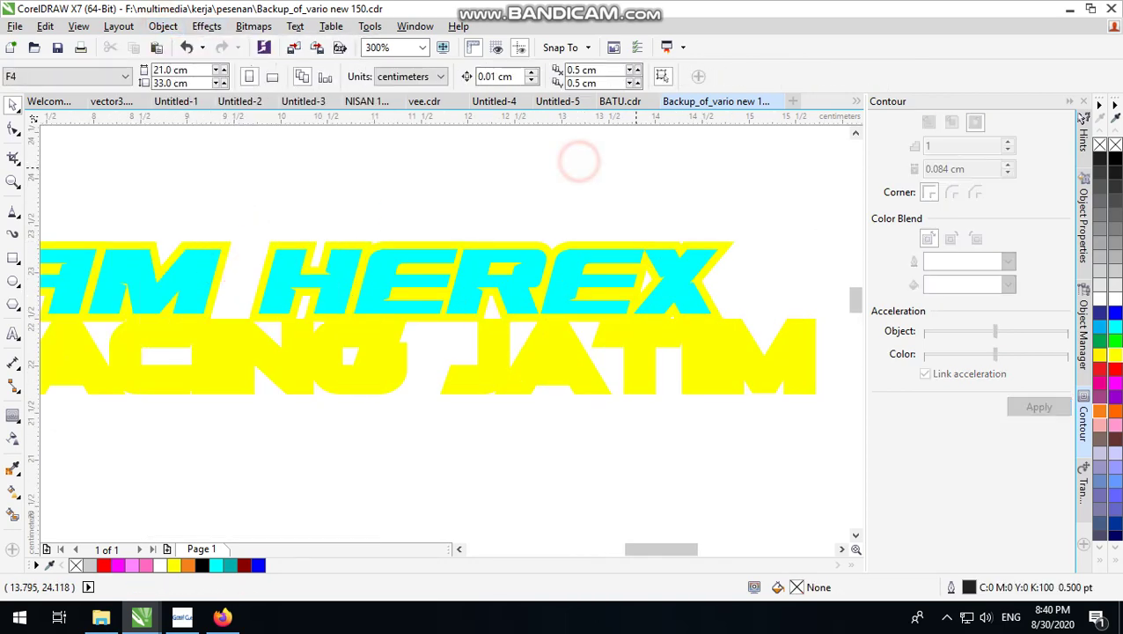
pyautogui.click(717, 363)
pyautogui.click(769, 258)
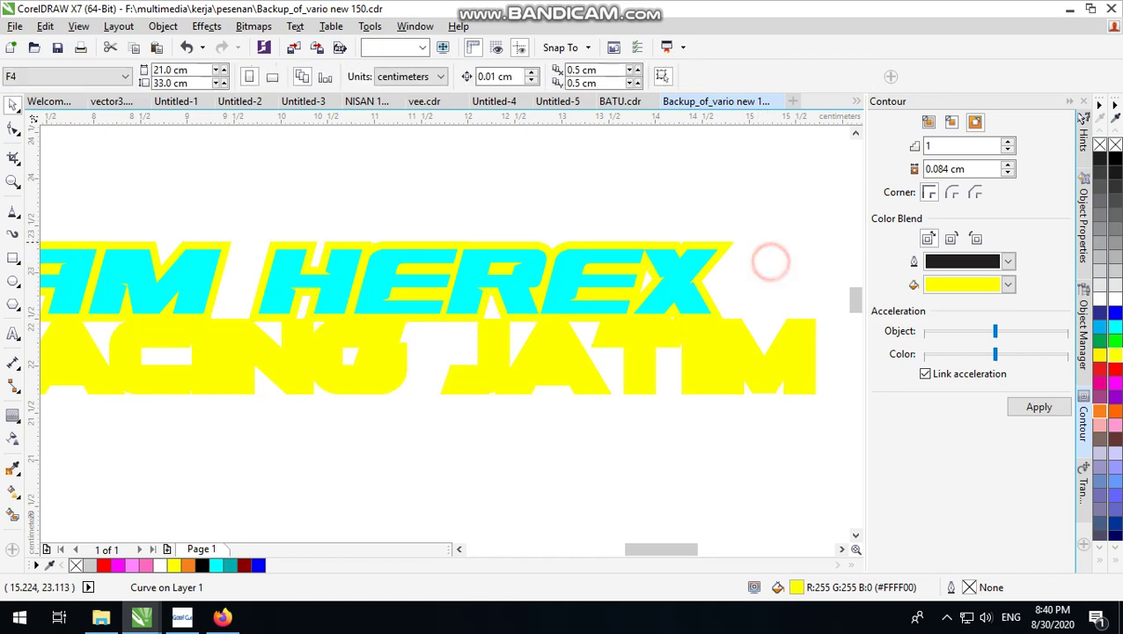
# Fill the separated contour shape behind the lettering with black and deselect it
pyautogui.click(734, 243)
pyautogui.keyDown('alt'); pyautogui.click(734, 243); pyautogui.keyUp('alt')
pyautogui.click(1114, 158)
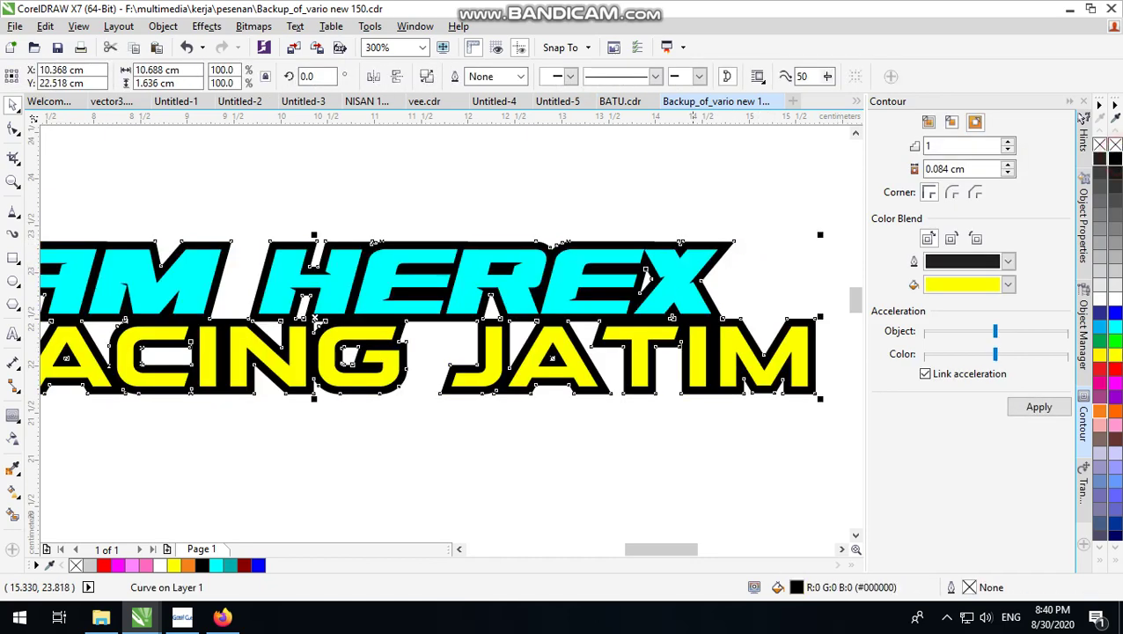
pyautogui.click(590, 140)
pyautogui.scroll(-1, 538, 366)
pyautogui.scroll(1, 380, 366)
pyautogui.scroll(-2, 397, 299)
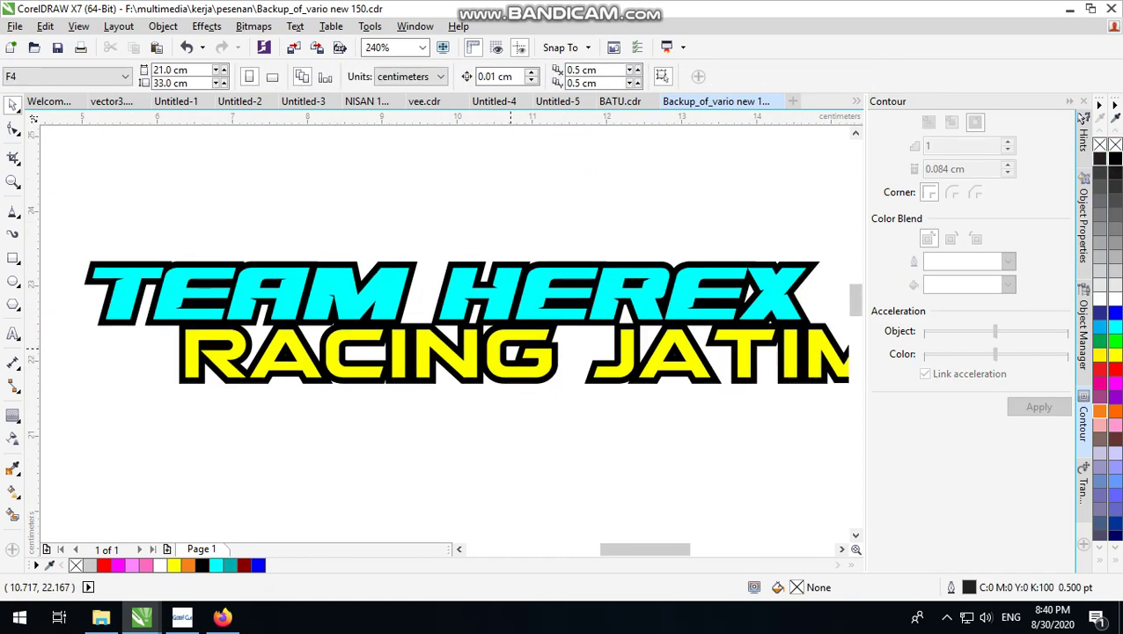
pyautogui.click(719, 237)
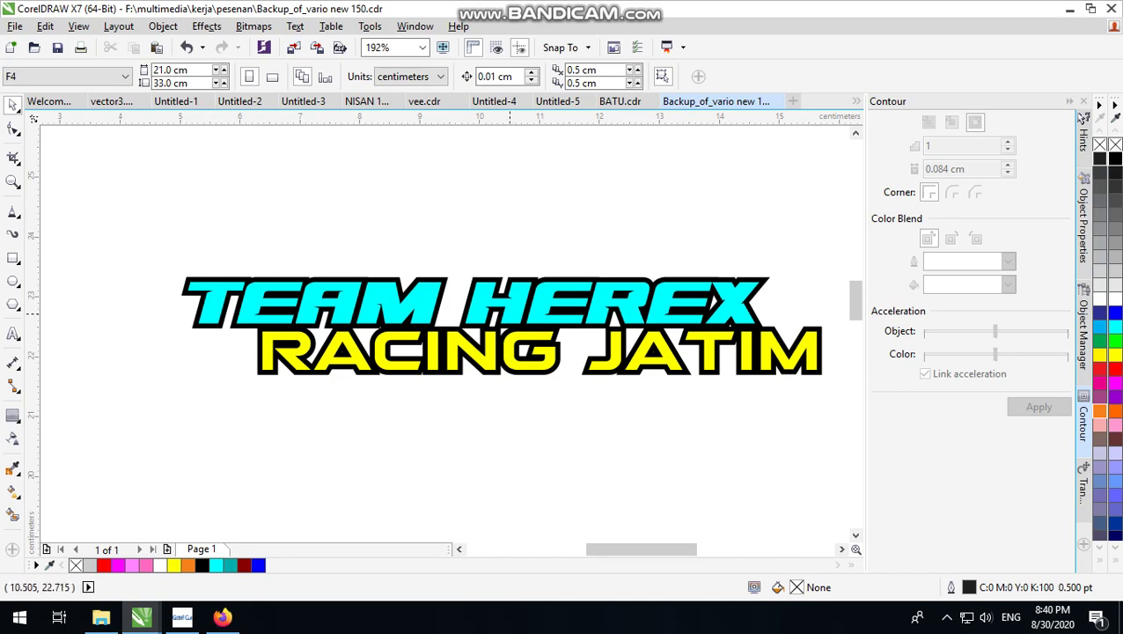
# Ungroup the lettering so that TEAM HEREX and RACING JATIM are separate objects, and deselect them
pyautogui.scroll(1, 511, 312)
pyautogui.click(510, 309)
pyautogui.scroll(-1, 507, 297)
pyautogui.click(550, 237)
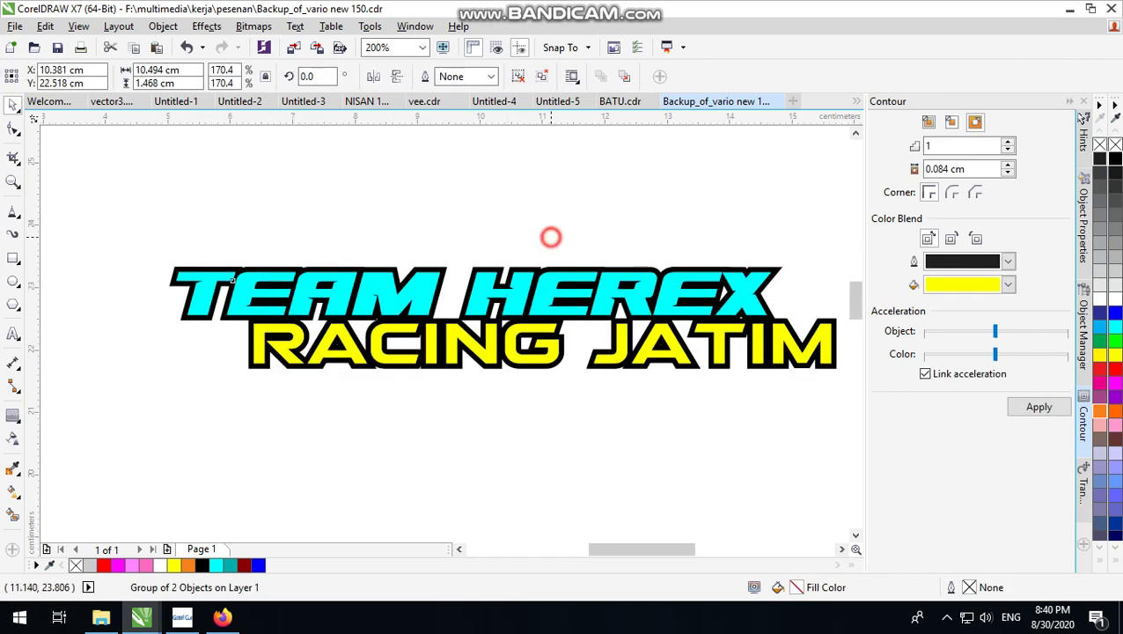
pyautogui.moveTo(532, 301); pyautogui.dragTo(539, 268)
pyautogui.hotkey('ctrl', 'z')
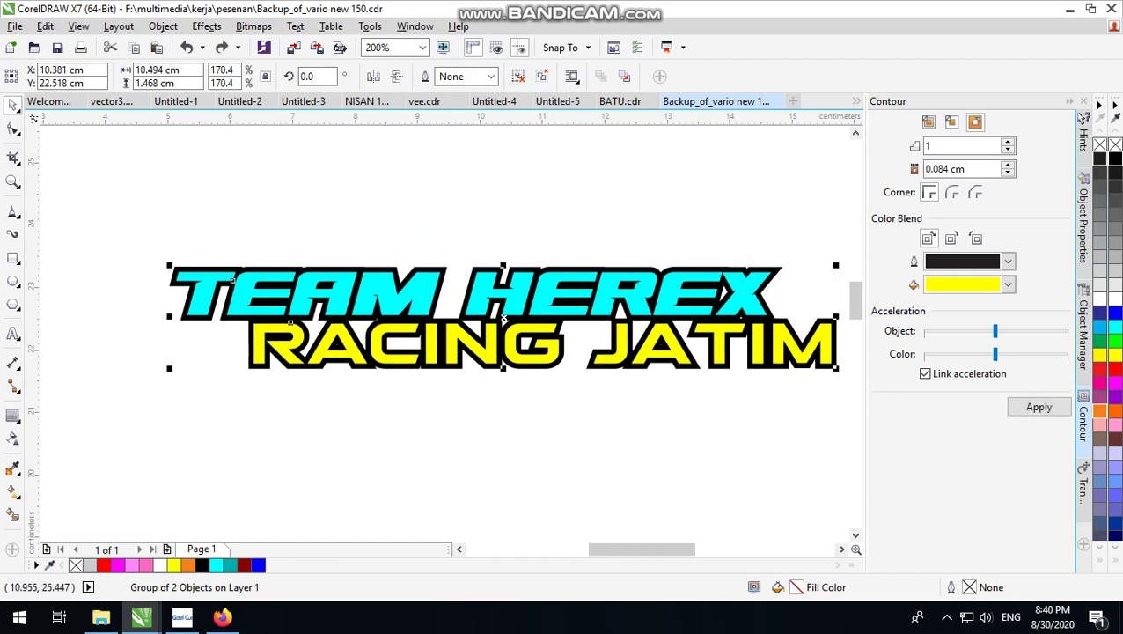
pyautogui.click(517, 74)
pyautogui.click(596, 155)
pyautogui.click(270, 195)
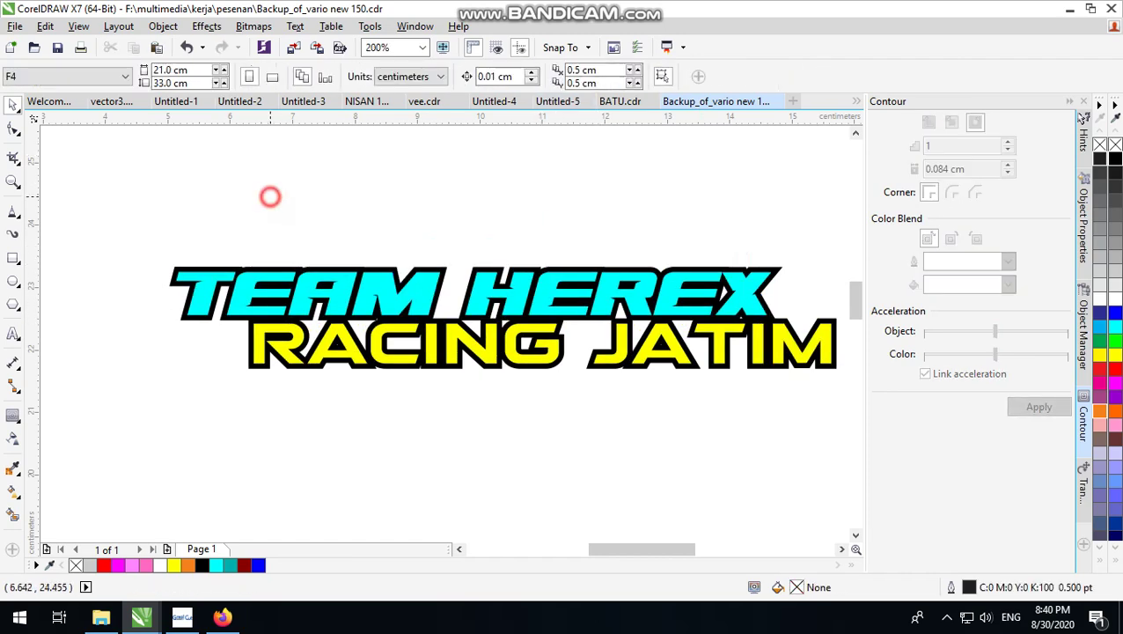
# Apply a one-step inside contour of 0.024 cm with a yellow fill to the TEAM HEREX line
pyautogui.scroll(1, 518, 347)
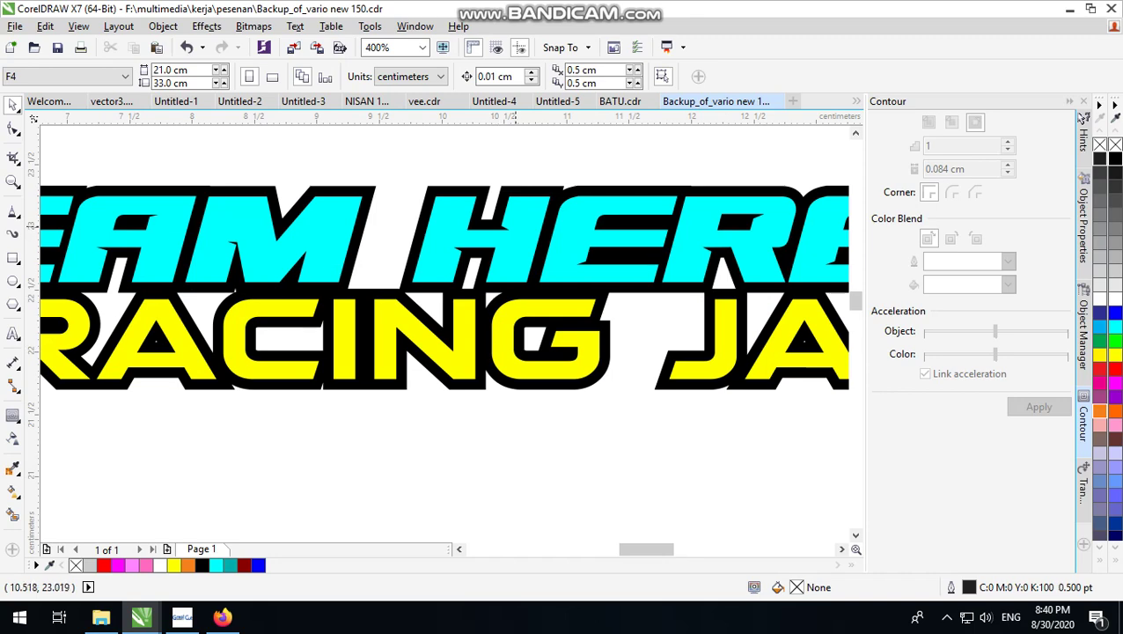
pyautogui.click(510, 229)
pyautogui.scroll(-1, 587, 262)
pyautogui.scroll(1, 727, 271)
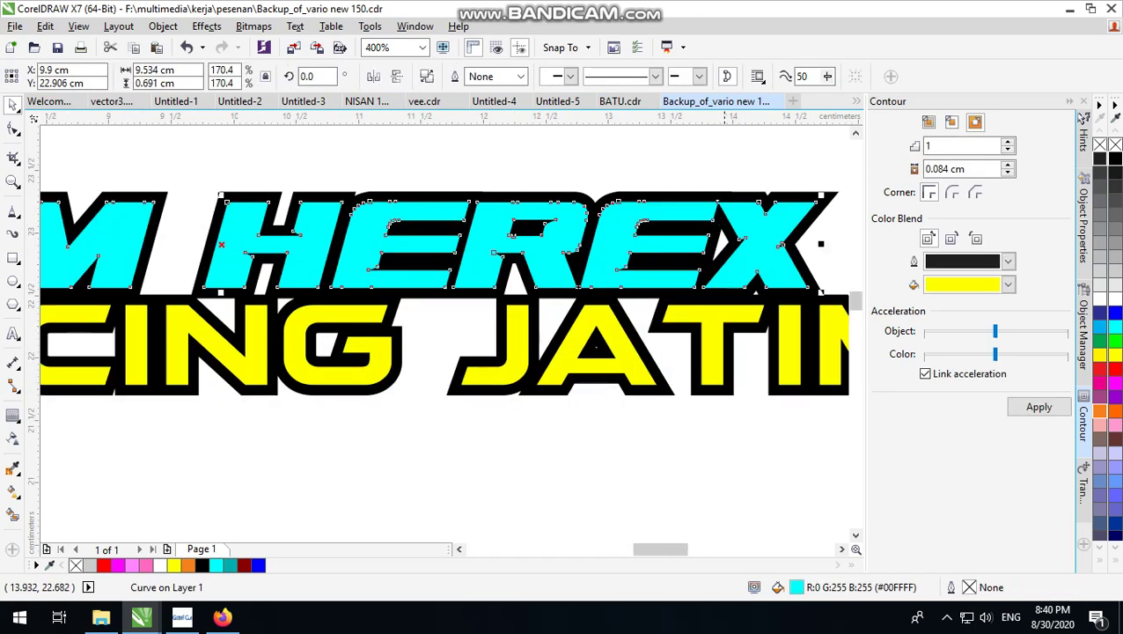
pyautogui.scroll(1, 794, 236)
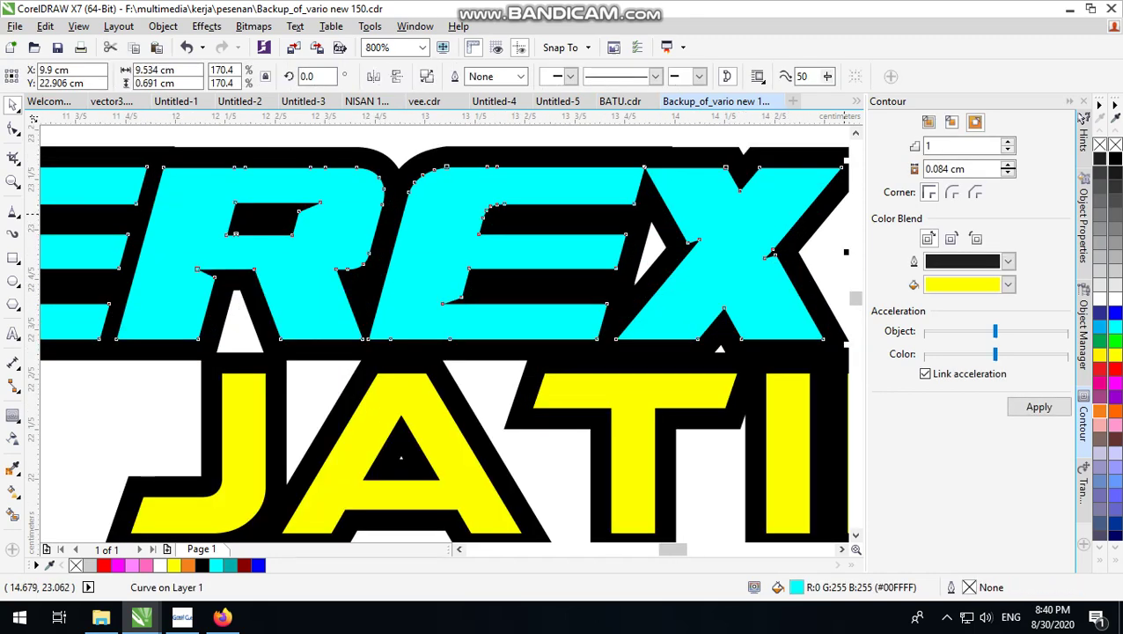
pyautogui.click(1039, 406)
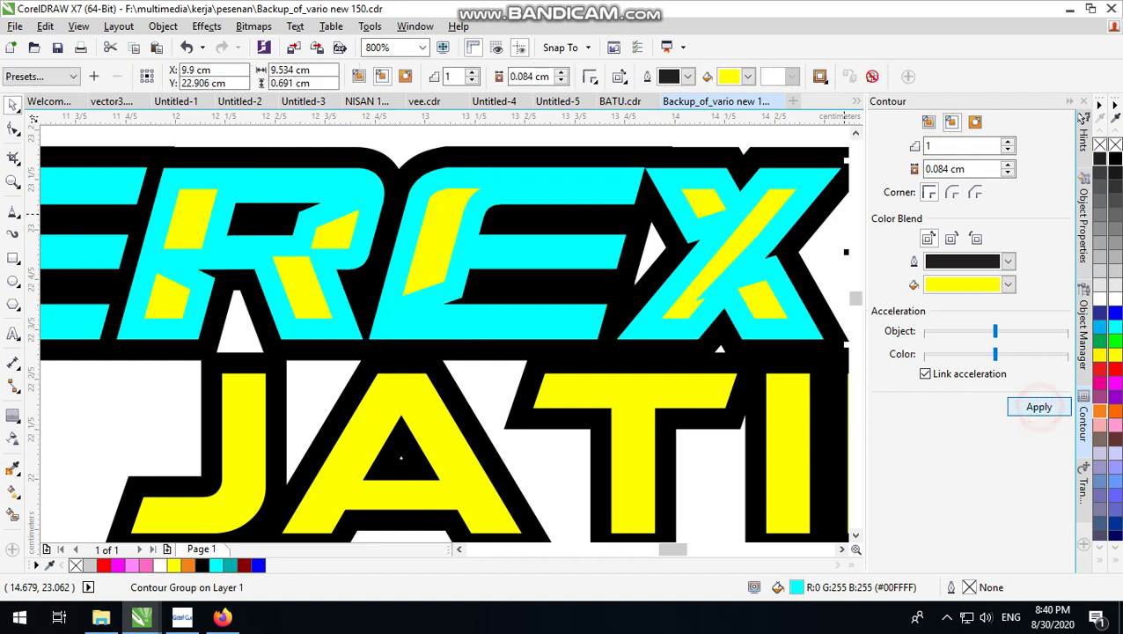
pyautogui.moveTo(938, 168); pyautogui.dragTo(944, 168)
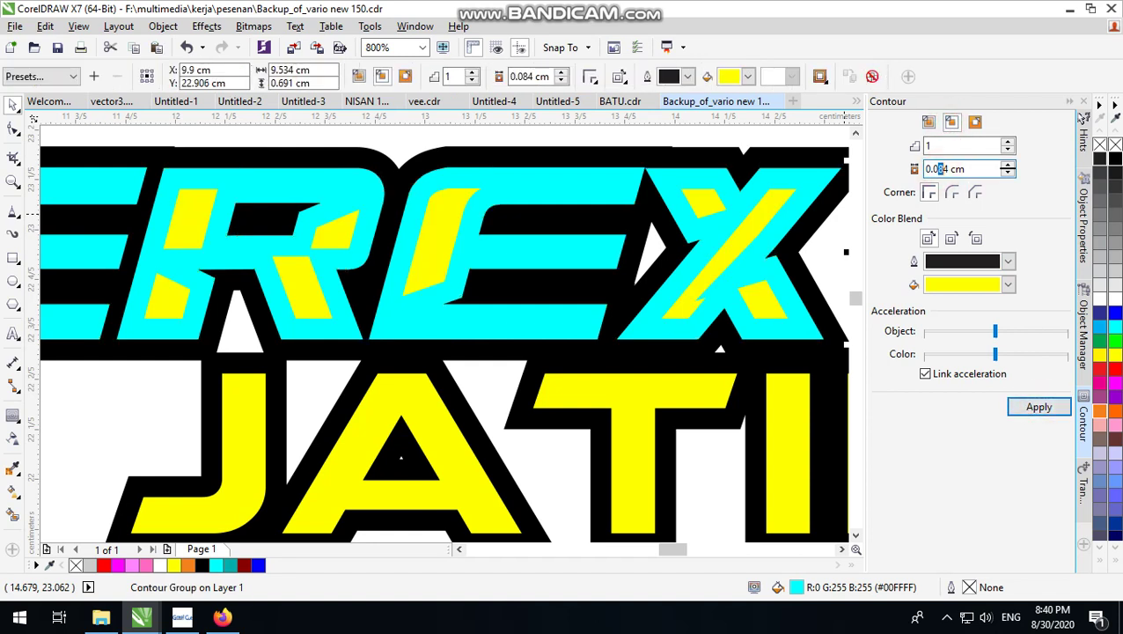
pyautogui.write('2')
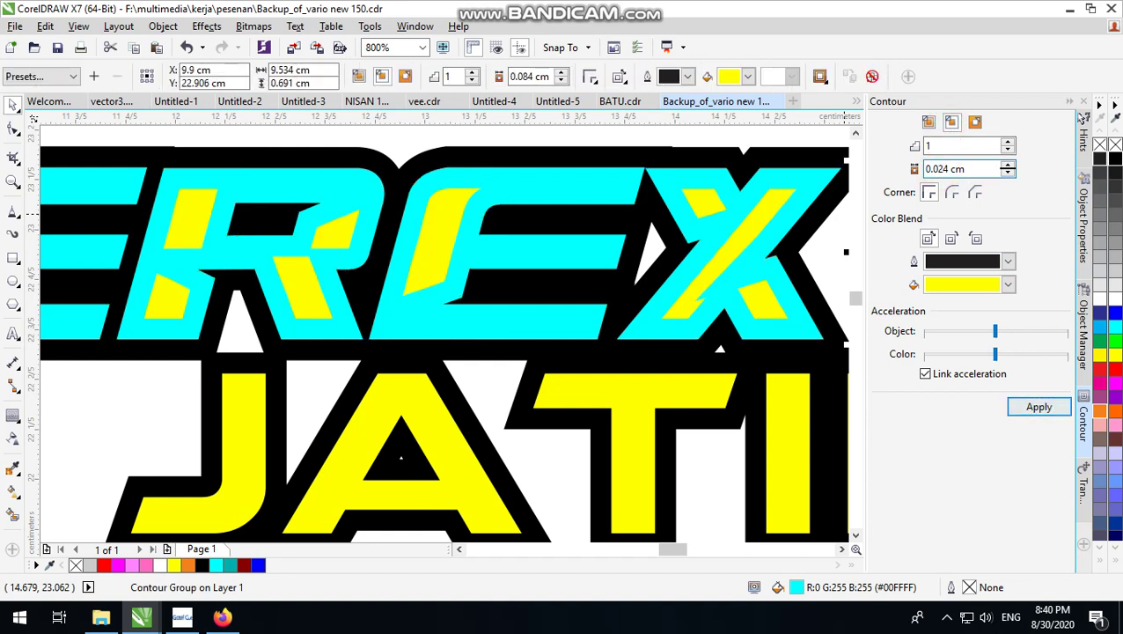
pyautogui.click(1038, 407)
pyautogui.scroll(-2, 674, 347)
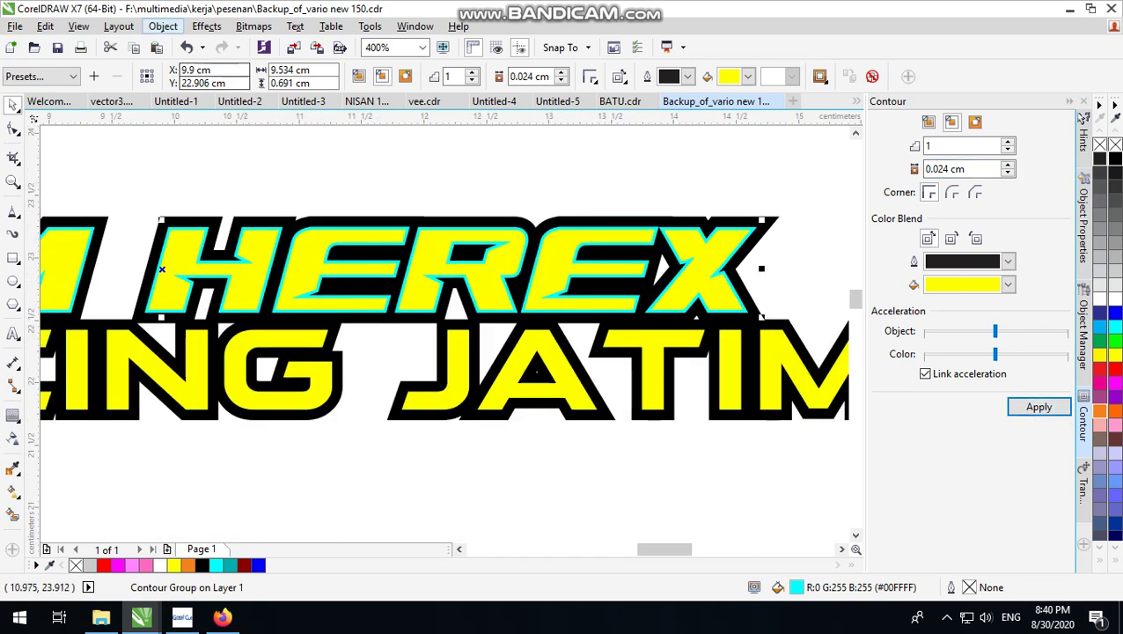
# Break the TEAM HEREX contour group apart and place a duplicate of its yellow inner shape slightly down and to the left
pyautogui.click(163, 26)
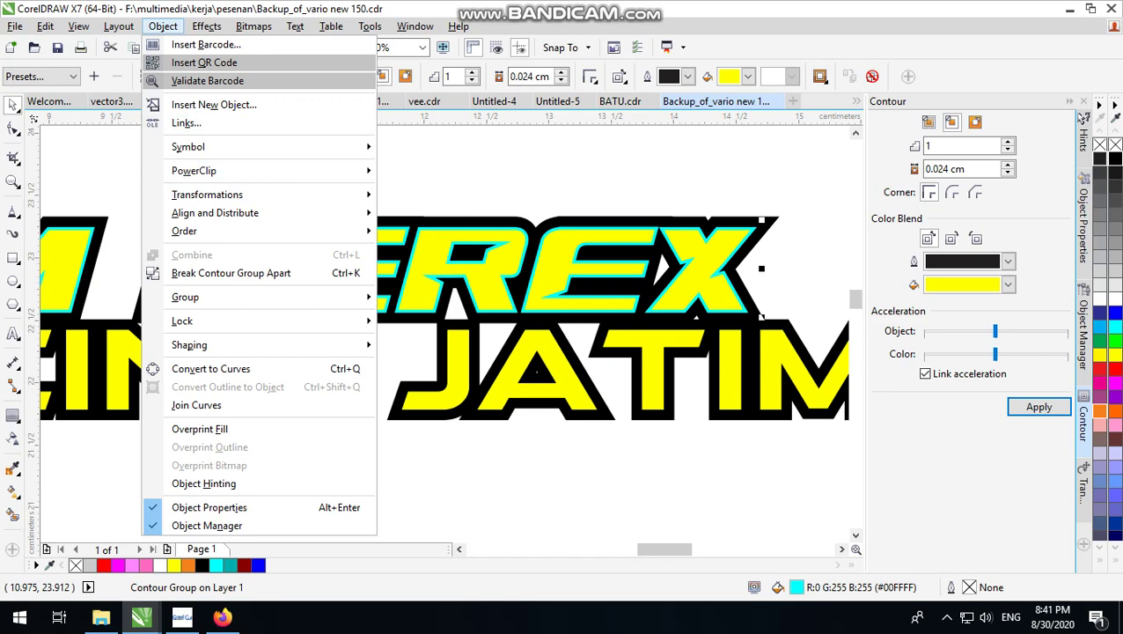
pyautogui.click(194, 272)
pyautogui.scroll(3, 752, 193)
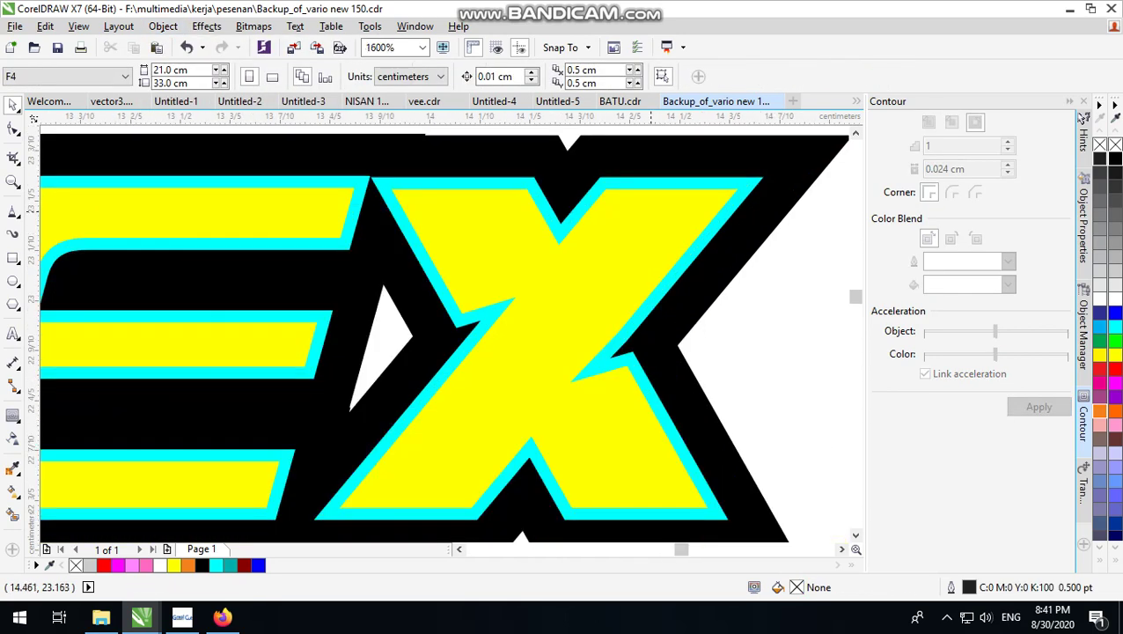
pyautogui.click(665, 208)
pyautogui.moveTo(649, 217); pyautogui.dragTo(644, 218)
pyautogui.rightClick(645, 218)
pyautogui.scroll(2, 722, 192)
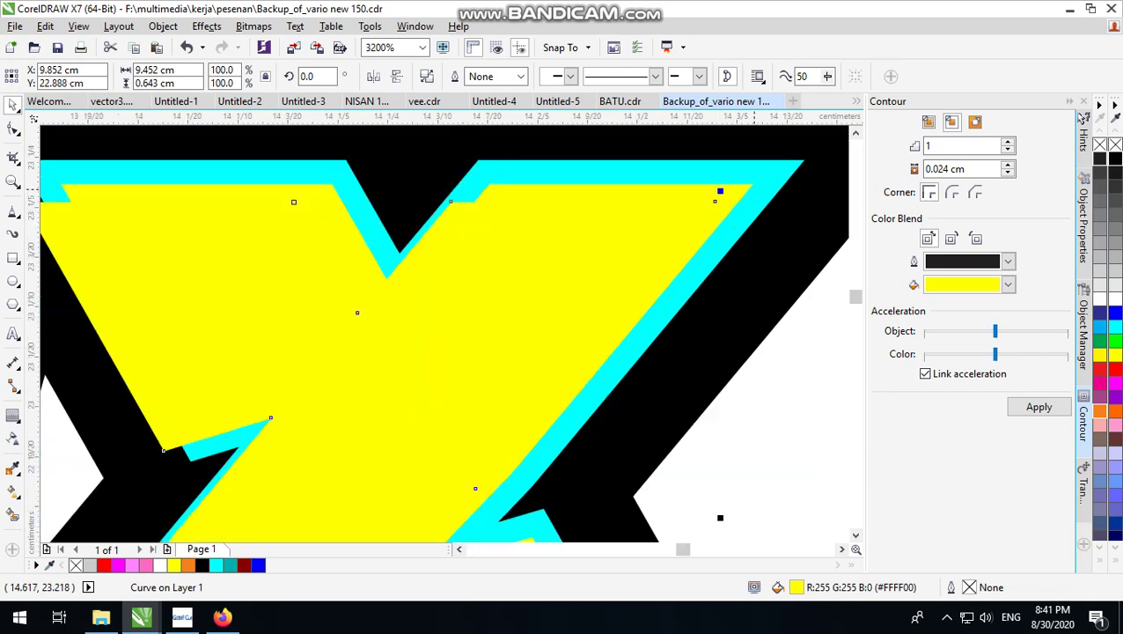
# Trim the yellow inner shape of TEAM HEREX with its offset duplicate and delete the duplicate, keeping only thin edge strips
pyautogui.keyDown('shift'); pyautogui.click(742, 187); pyautogui.keyUp('shift')
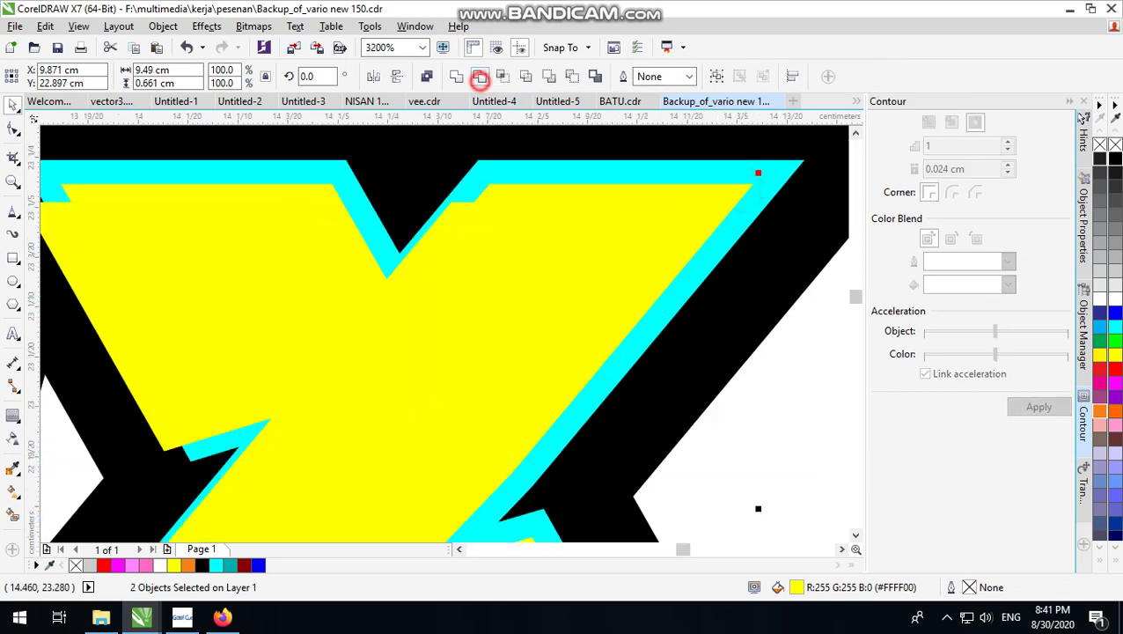
pyautogui.click(479, 78)
pyautogui.scroll(-8, 559, 275)
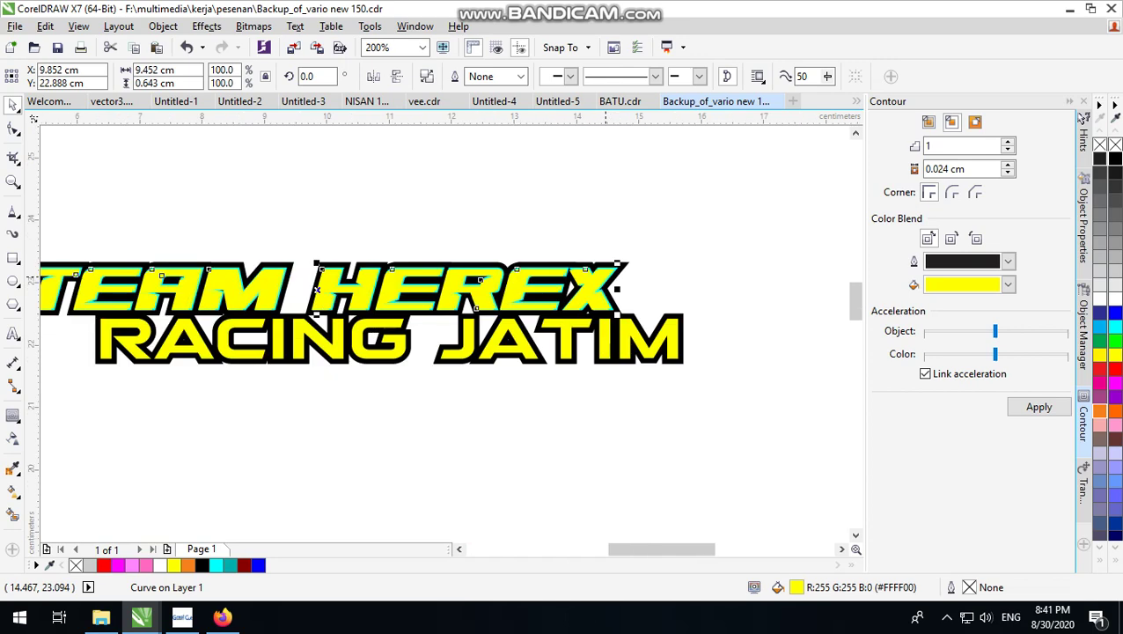
pyautogui.press('Escape')
# Fill the thin yellow strips inside the TEAM HEREX letters with dark teal (#00ADAD) and deselect them
pyautogui.scroll(4, 581, 295)
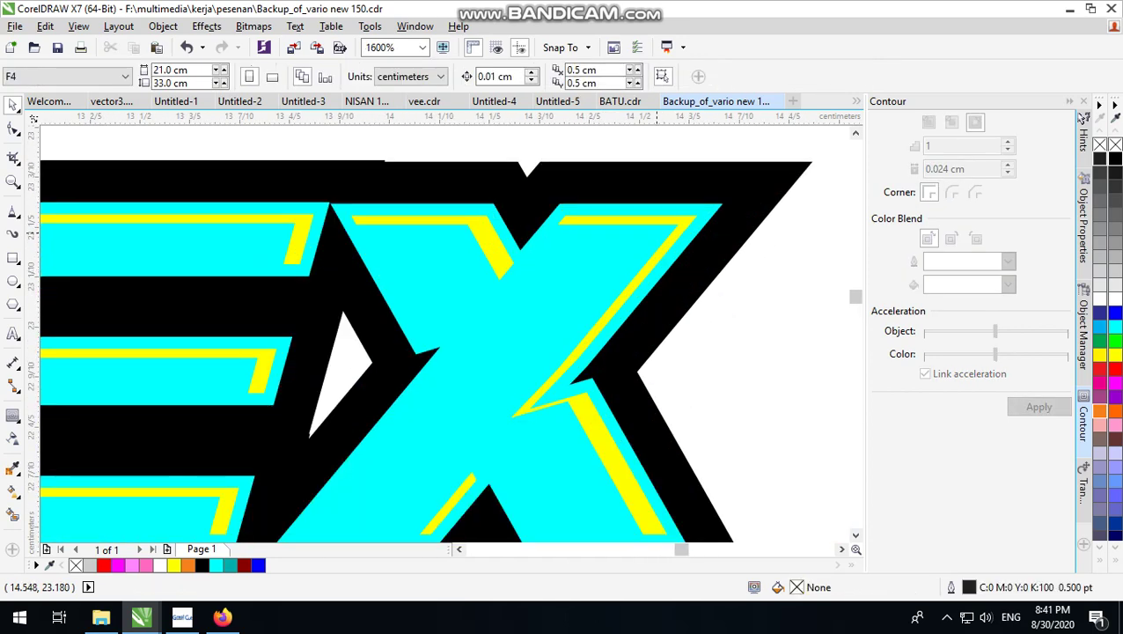
pyautogui.scroll(-3, 712, 232)
pyautogui.scroll(2, 449, 252)
pyautogui.scroll(-2, 641, 191)
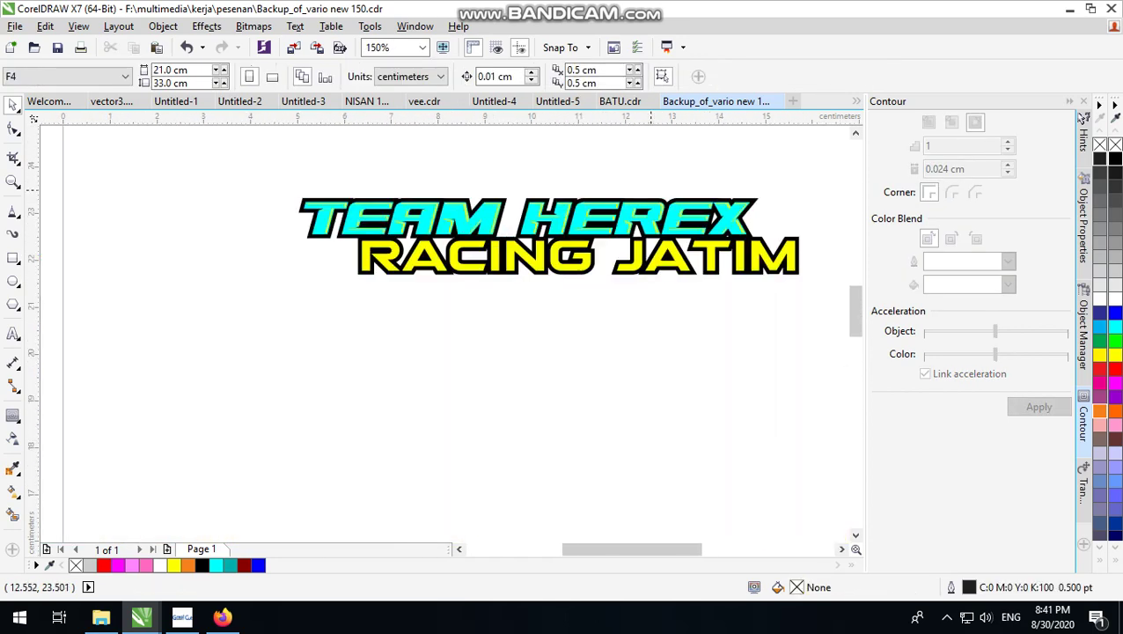
pyautogui.scroll(6, 566, 220)
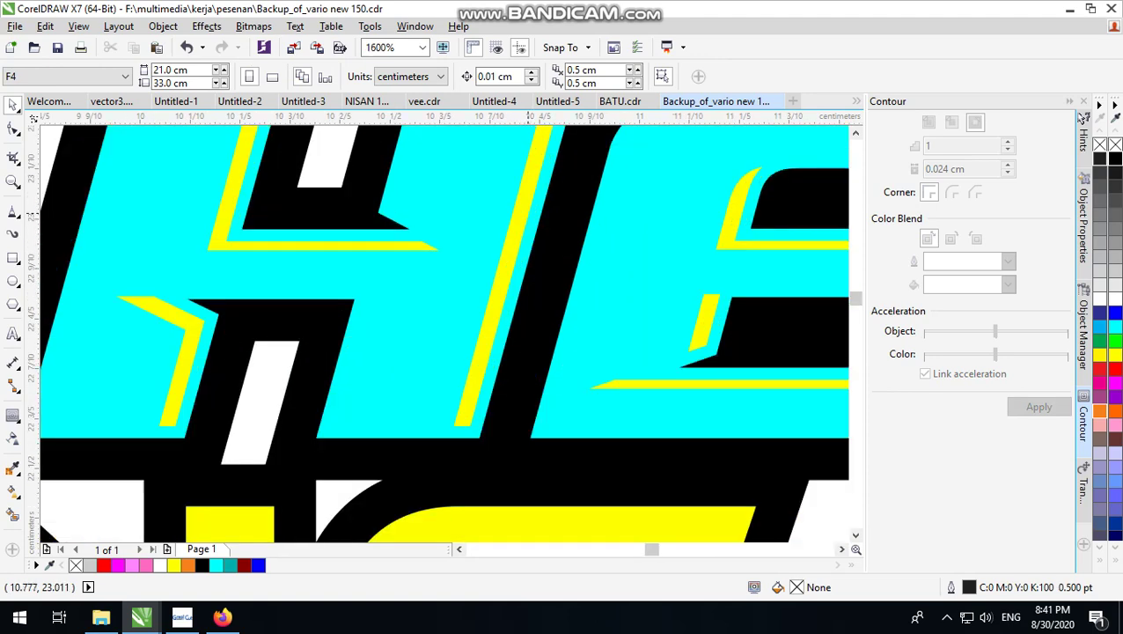
pyautogui.scroll(-3, 523, 291)
pyautogui.click(519, 263)
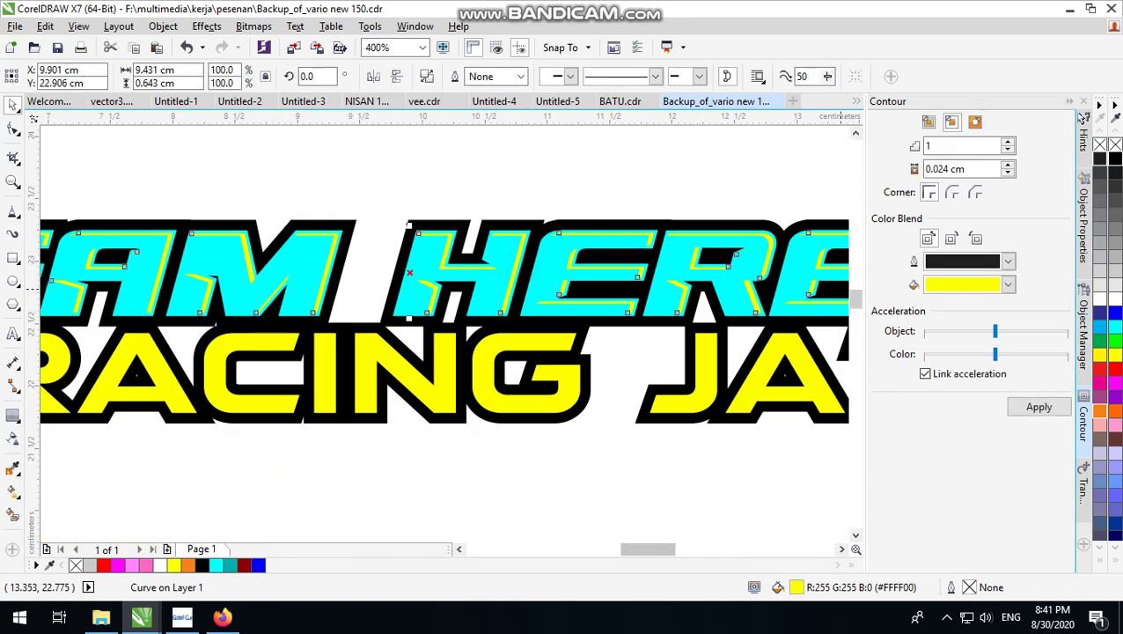
pyautogui.click(230, 565)
pyautogui.click(564, 481)
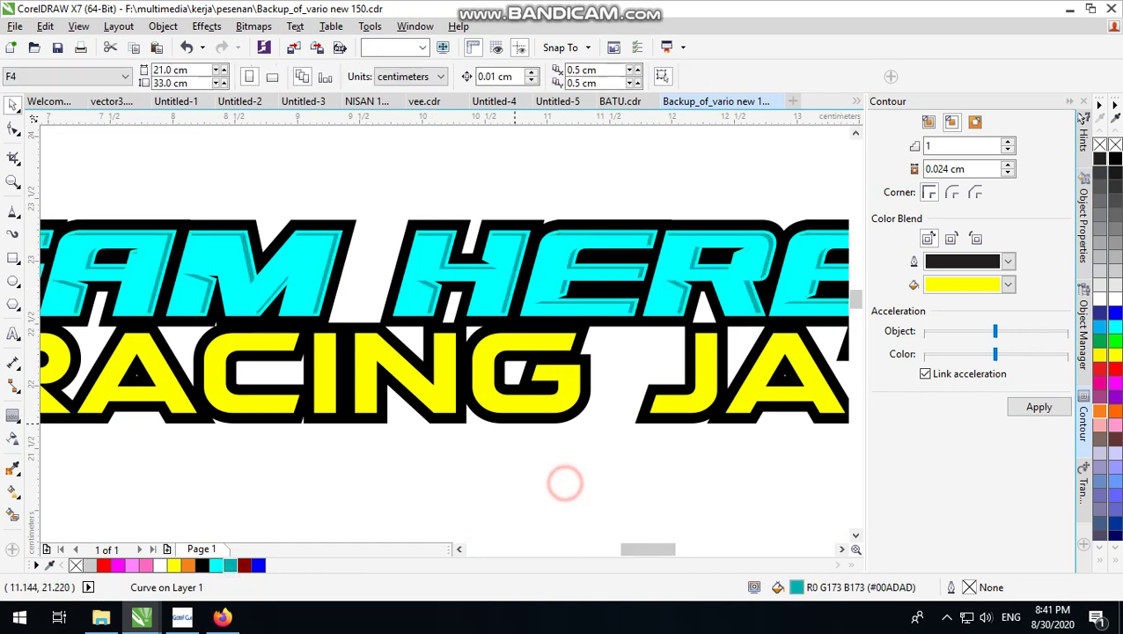
# Apply a one-step inside contour of 0.024 cm to the yellow RACING JATIM line
pyautogui.scroll(-1, 563, 481)
pyautogui.scroll(1, 564, 480)
pyautogui.scroll(-1, 572, 466)
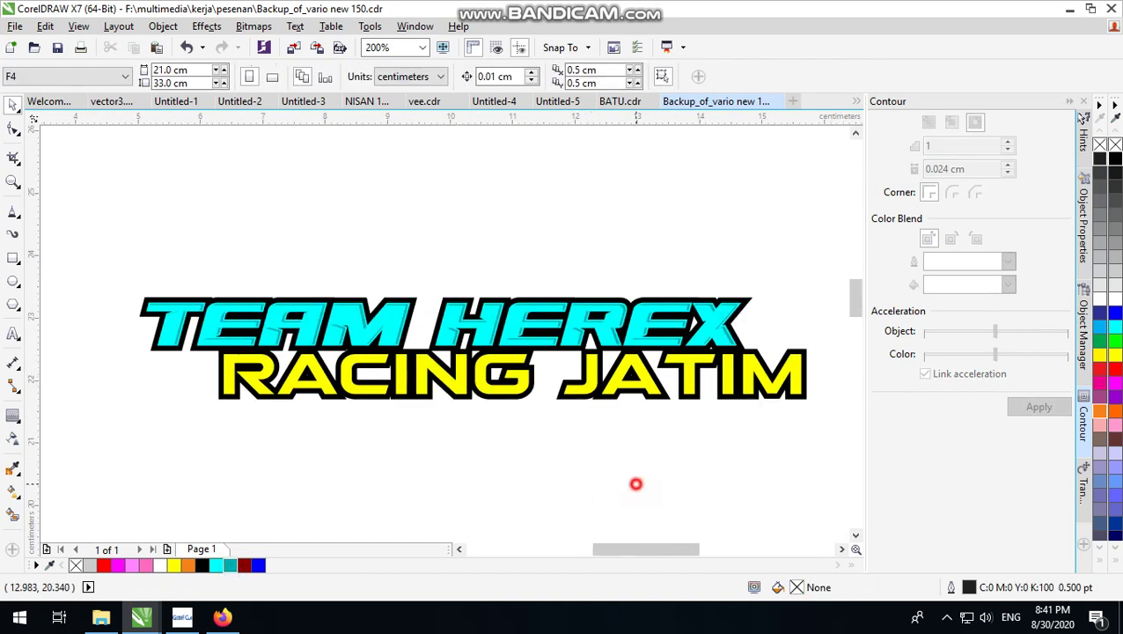
pyautogui.click(591, 378)
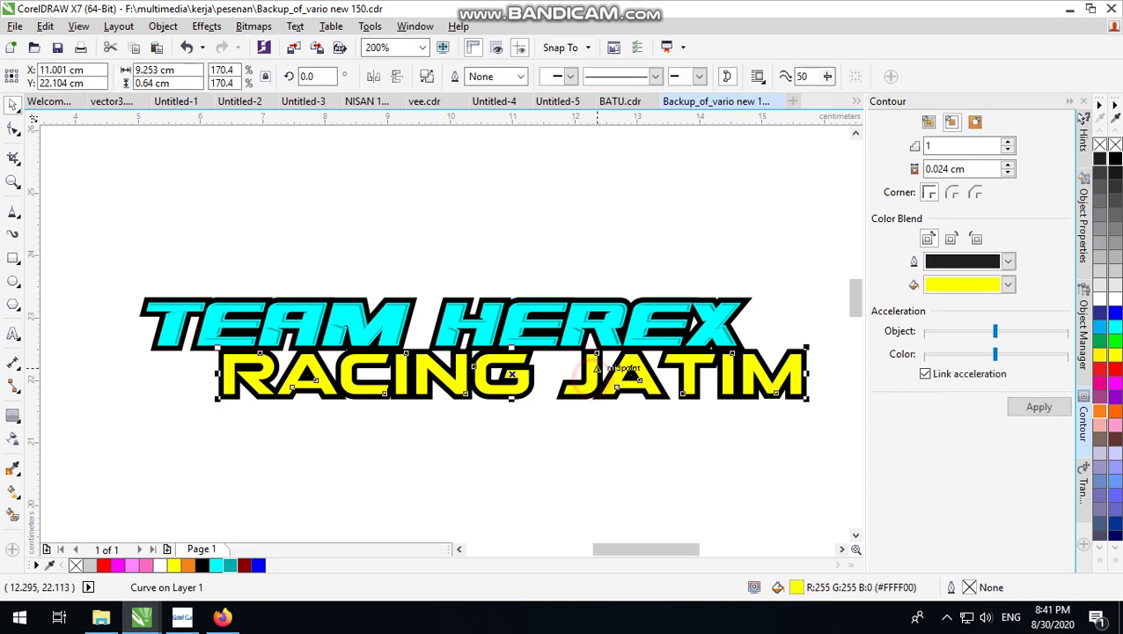
pyautogui.scroll(1, 607, 368)
pyautogui.scroll(-1, 588, 381)
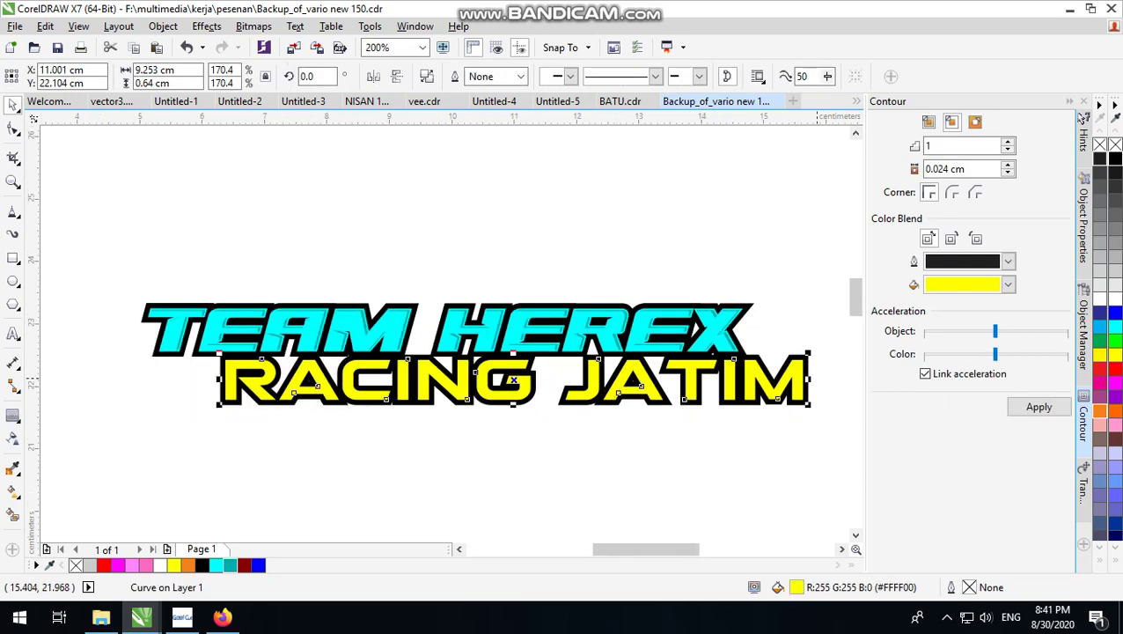
pyautogui.scroll(1, 598, 423)
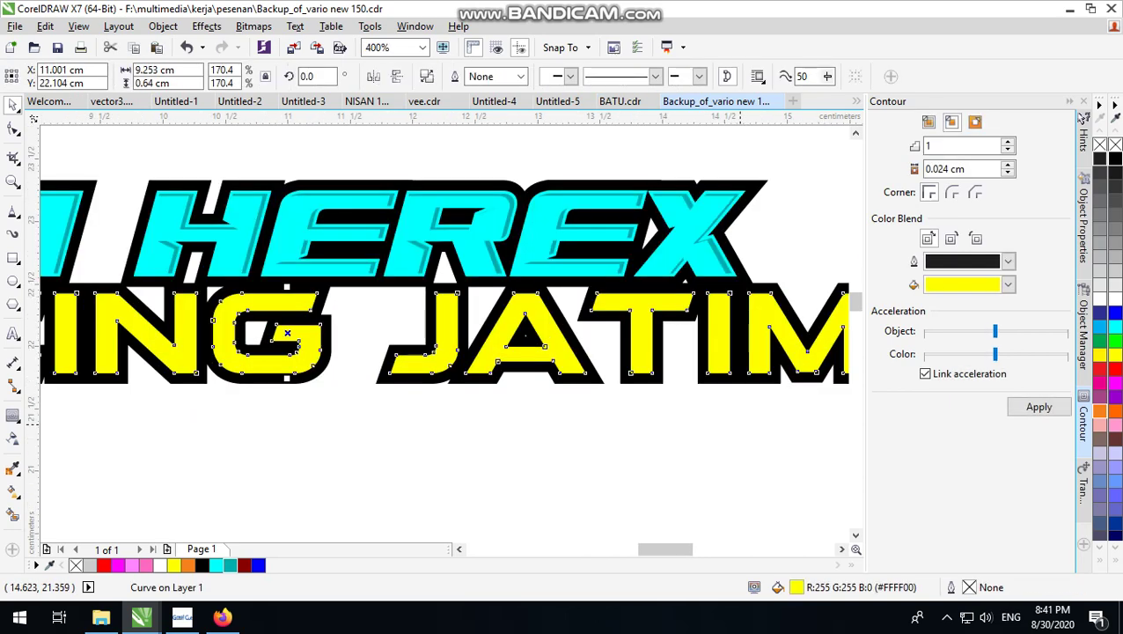
pyautogui.scroll(-1, 493, 378)
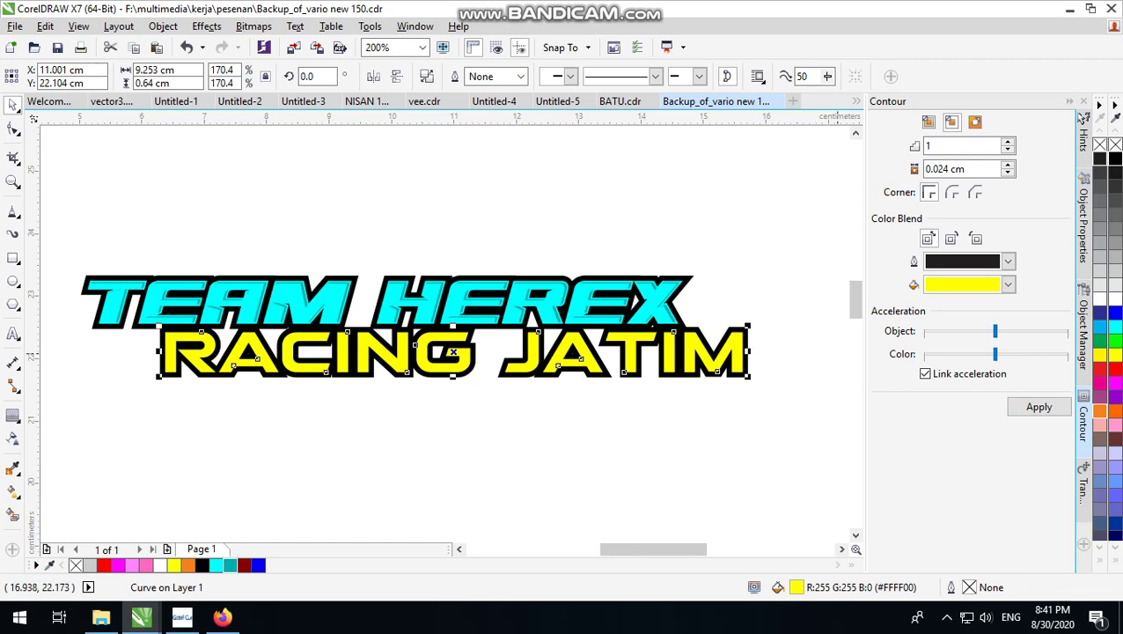
pyautogui.click(1035, 406)
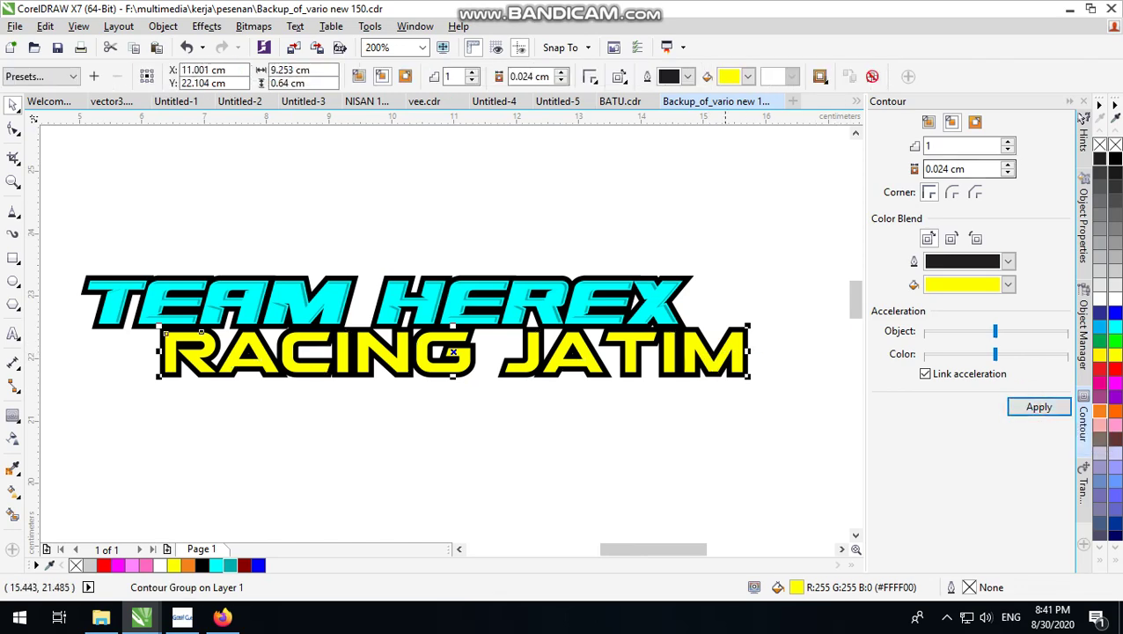
pyautogui.scroll(1, 726, 361)
pyautogui.click(793, 236)
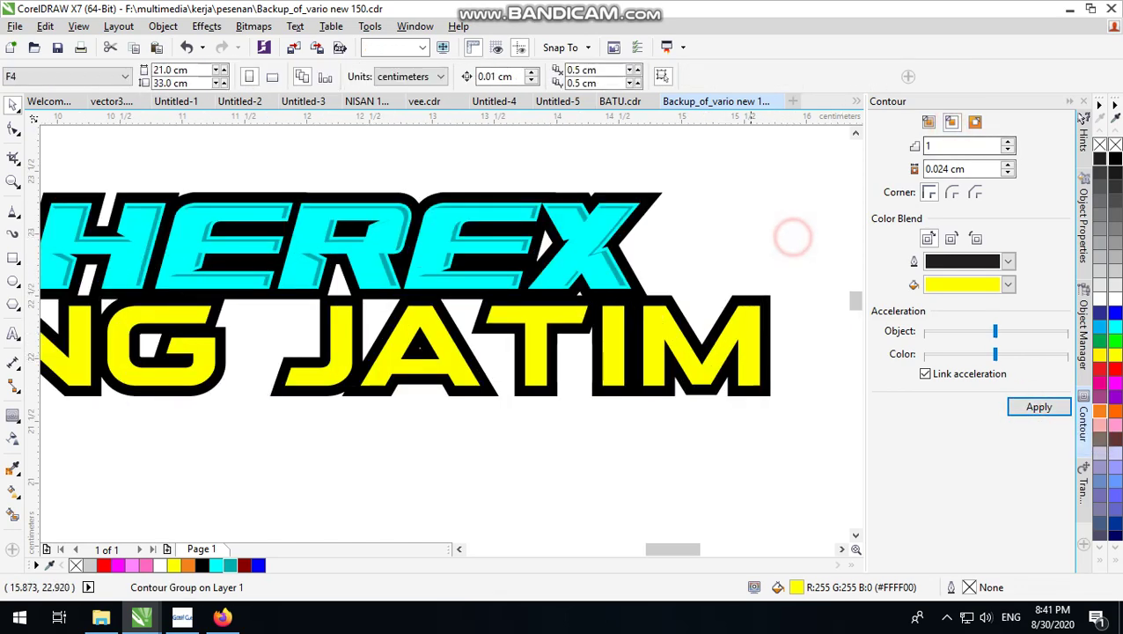
# Change the contour fill of the RACING JATIM line to green (C100 M0 Y100 K0) and deselect it
pyautogui.moveTo(760, 301); pyautogui.dragTo(761, 260)
pyautogui.hotkey('ctrl', 'z')
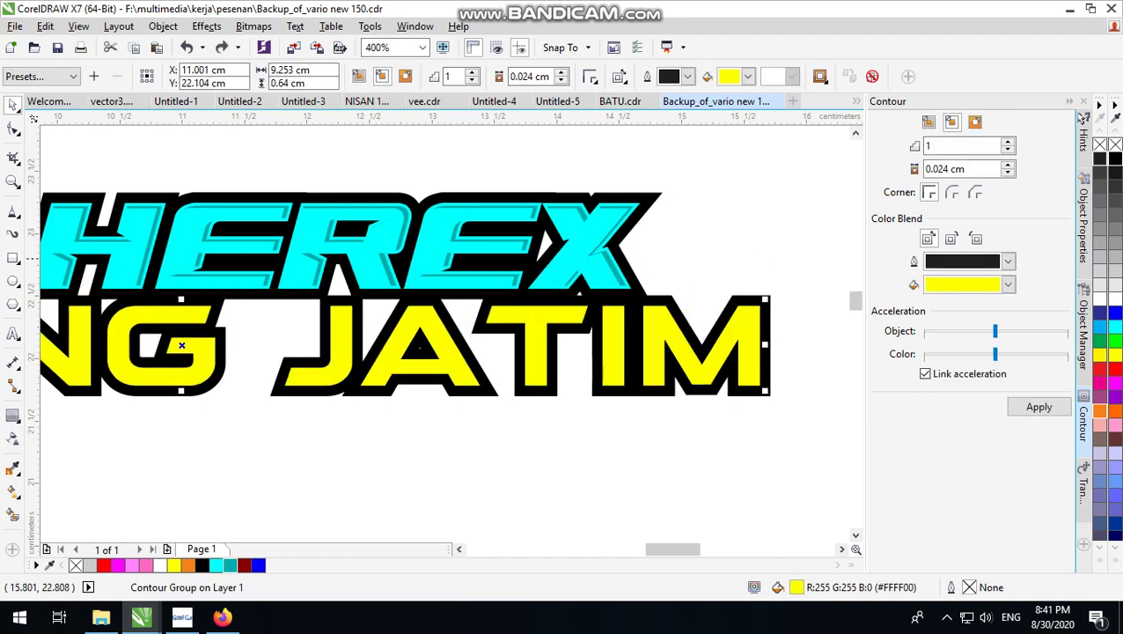
pyautogui.click(747, 77)
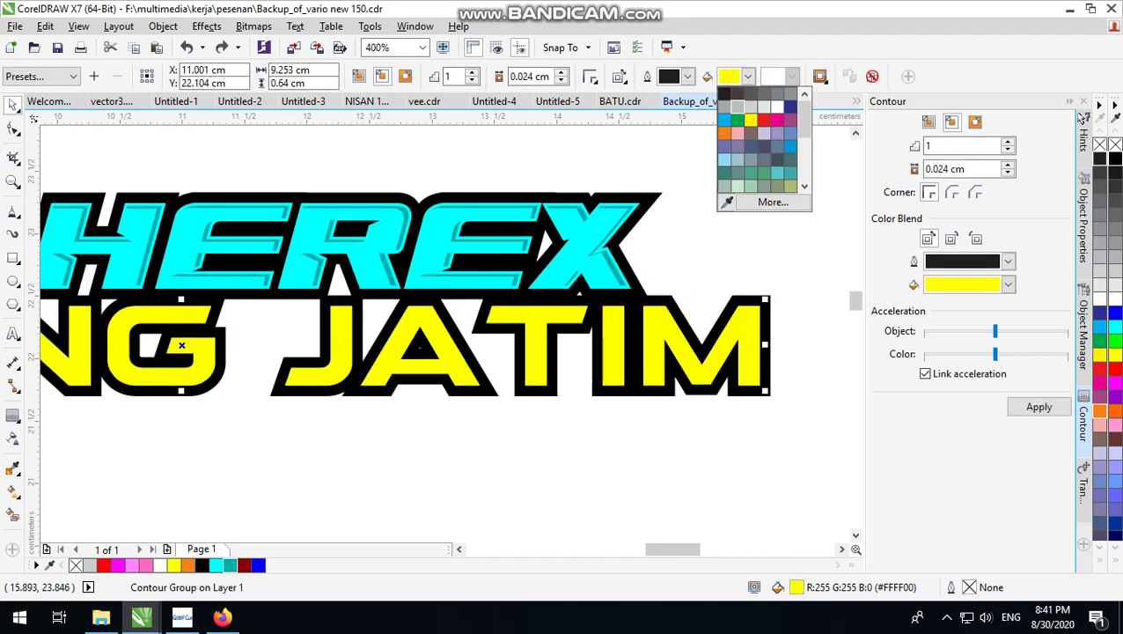
pyautogui.click(738, 117)
pyautogui.click(786, 257)
pyautogui.scroll(-1, 725, 319)
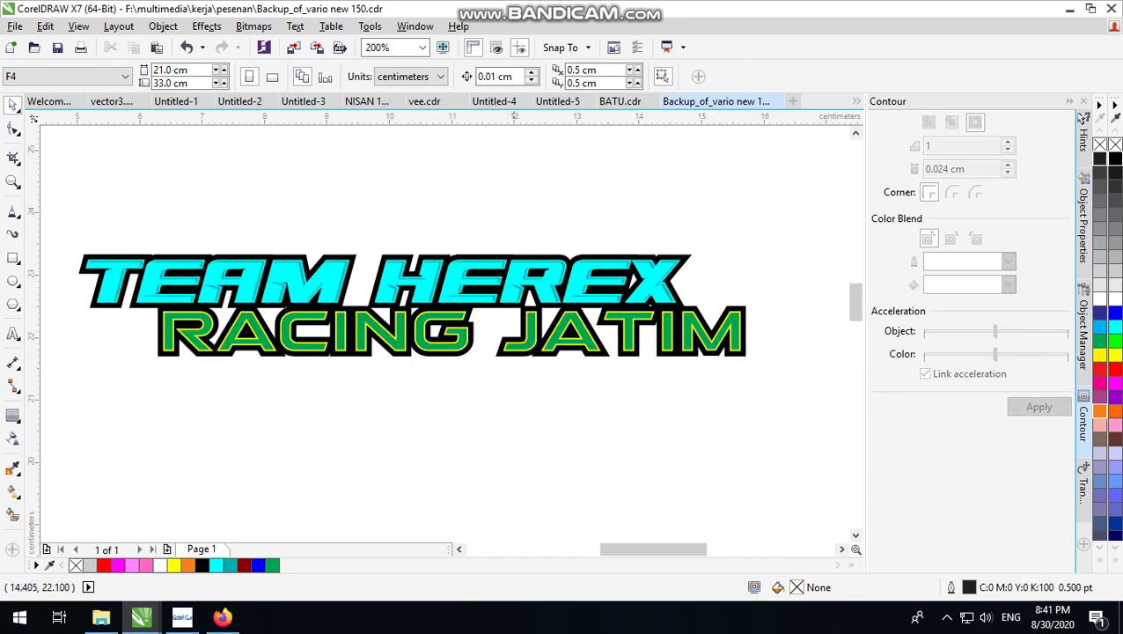
pyautogui.scroll(1, 345, 345)
pyautogui.scroll(-2, 278, 334)
pyautogui.click(468, 316)
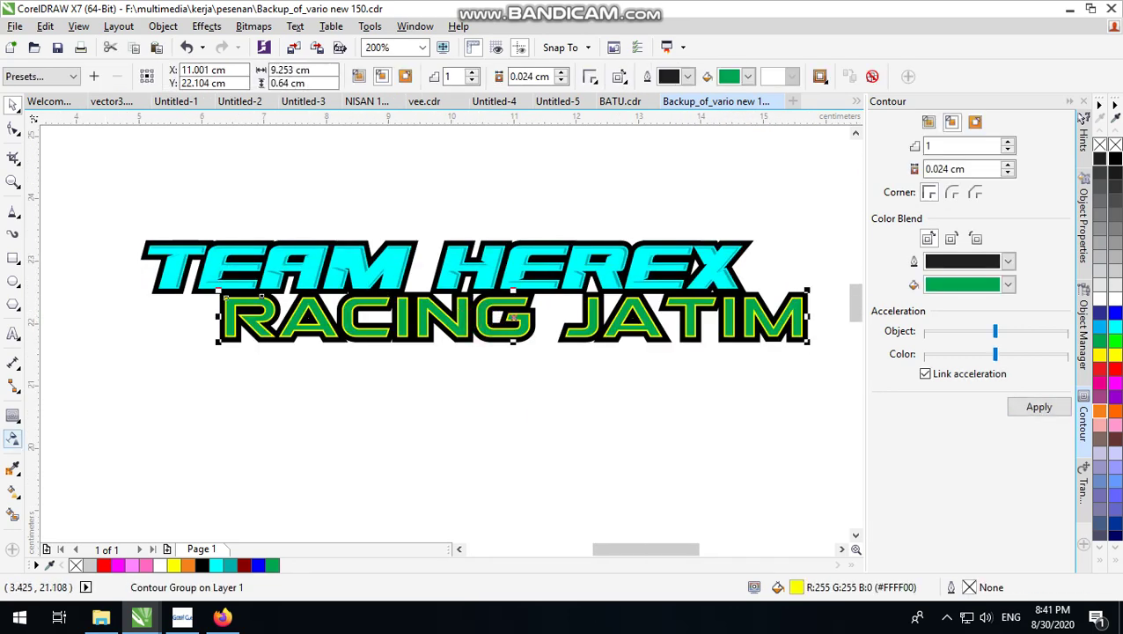
pyautogui.click(12, 438)
pyautogui.scroll(1, 473, 338)
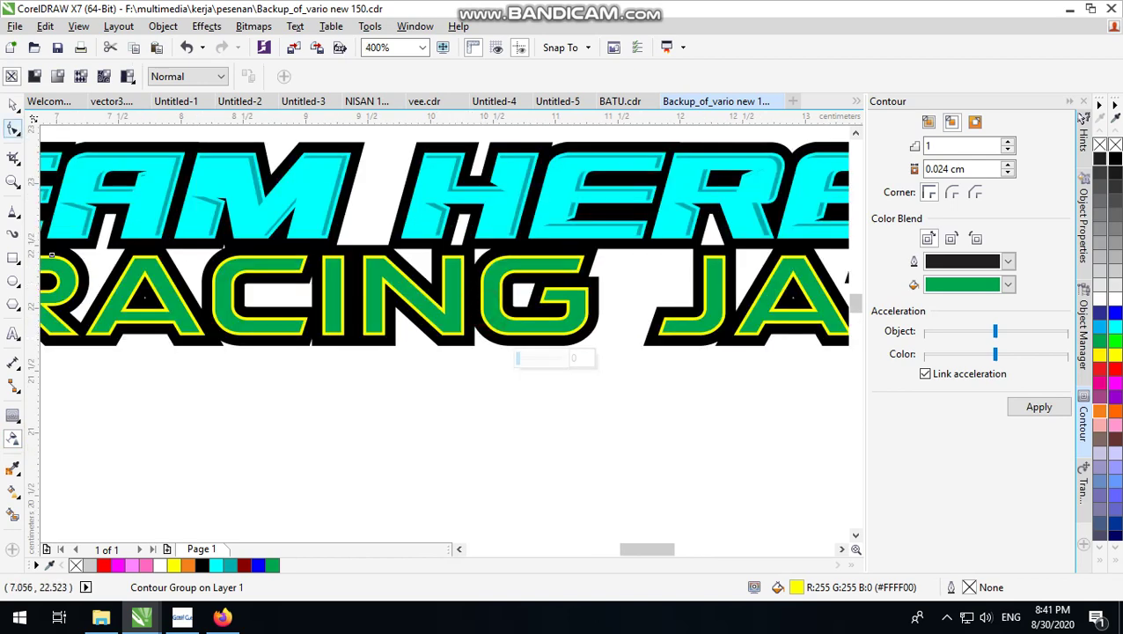
pyautogui.click(13, 104)
pyautogui.click(388, 418)
pyautogui.moveTo(418, 313); pyautogui.dragTo(418, 267)
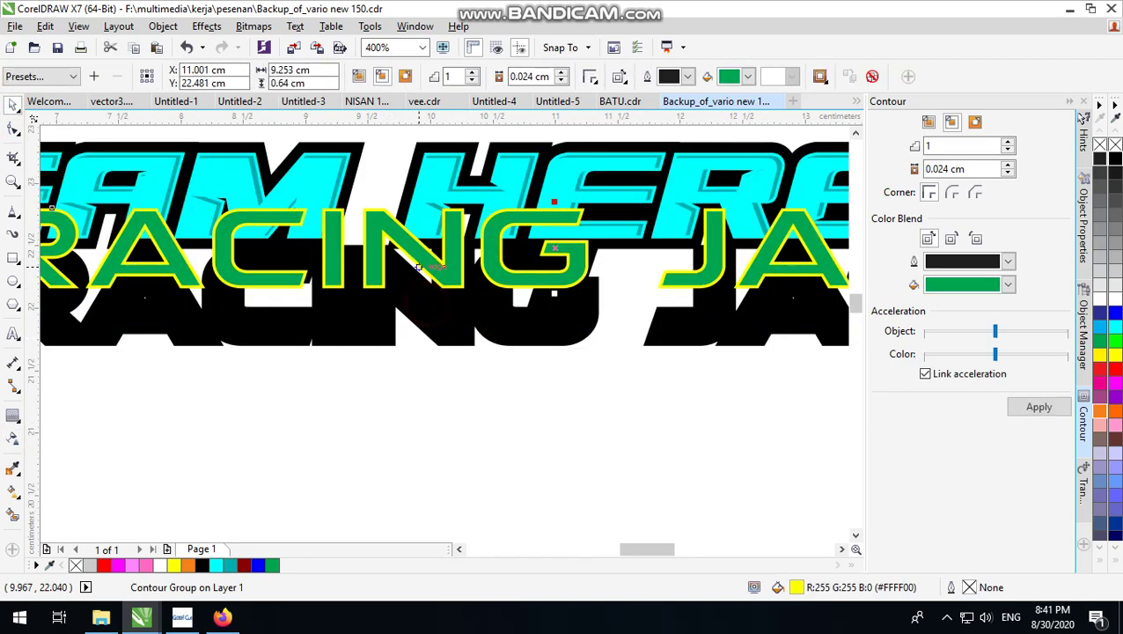
pyautogui.click(186, 47)
# Break the RACING JATIM contour group apart and select its green inner shape
pyautogui.click(163, 26)
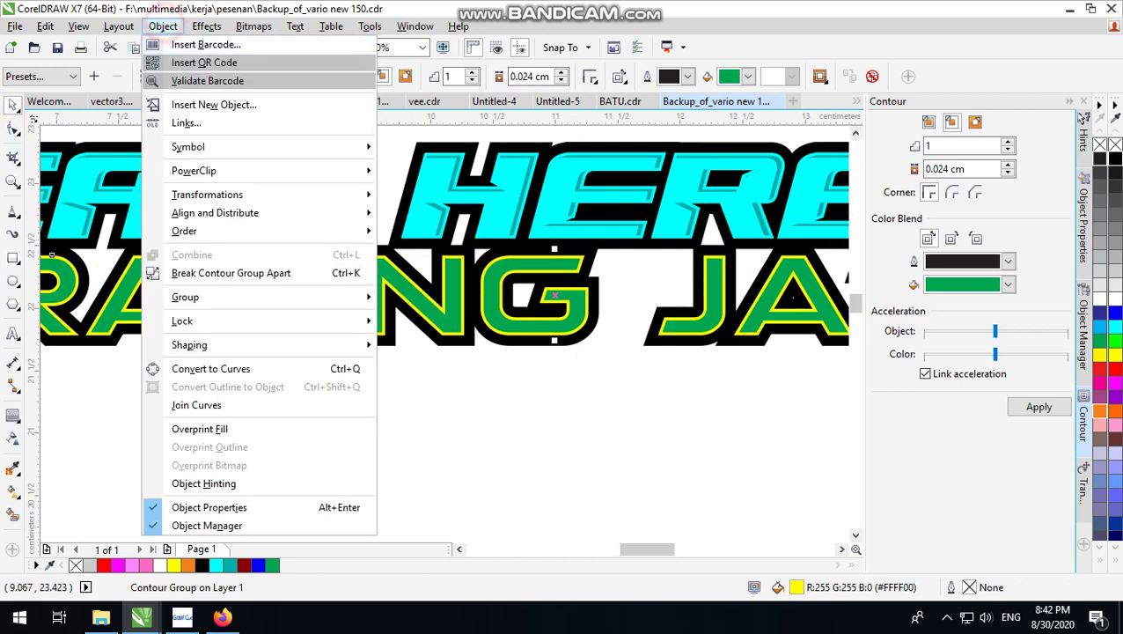
pyautogui.click(230, 273)
pyautogui.click(448, 315)
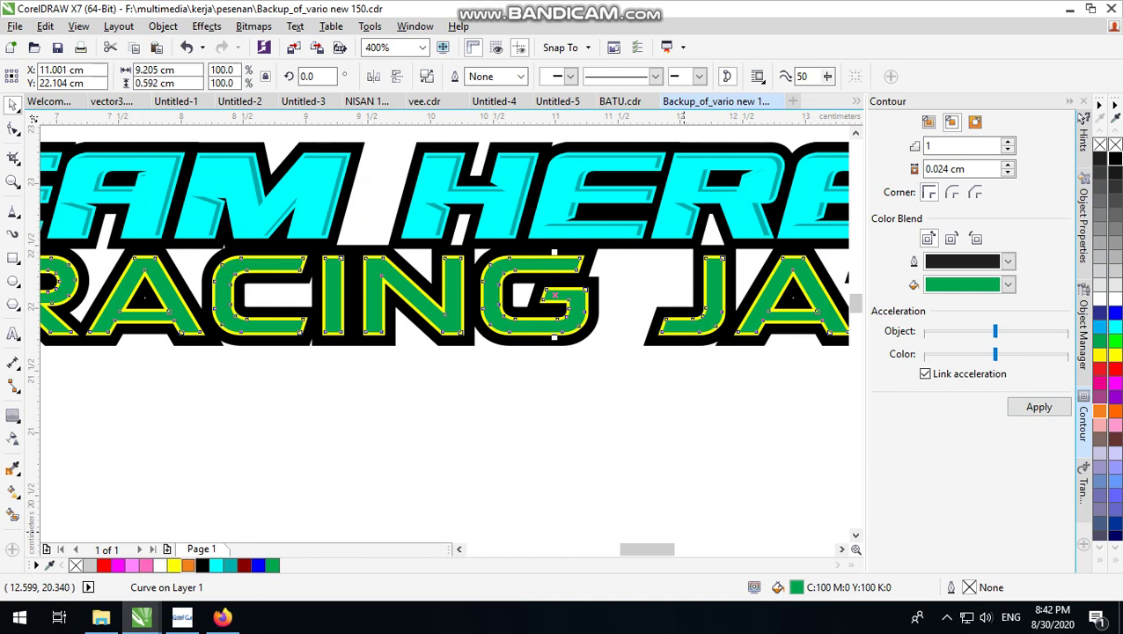
# Fill the inner shape of the RACING JATIM line with orange and deselect it
pyautogui.click(188, 564)
pyautogui.click(522, 426)
pyautogui.scroll(-1, 522, 426)
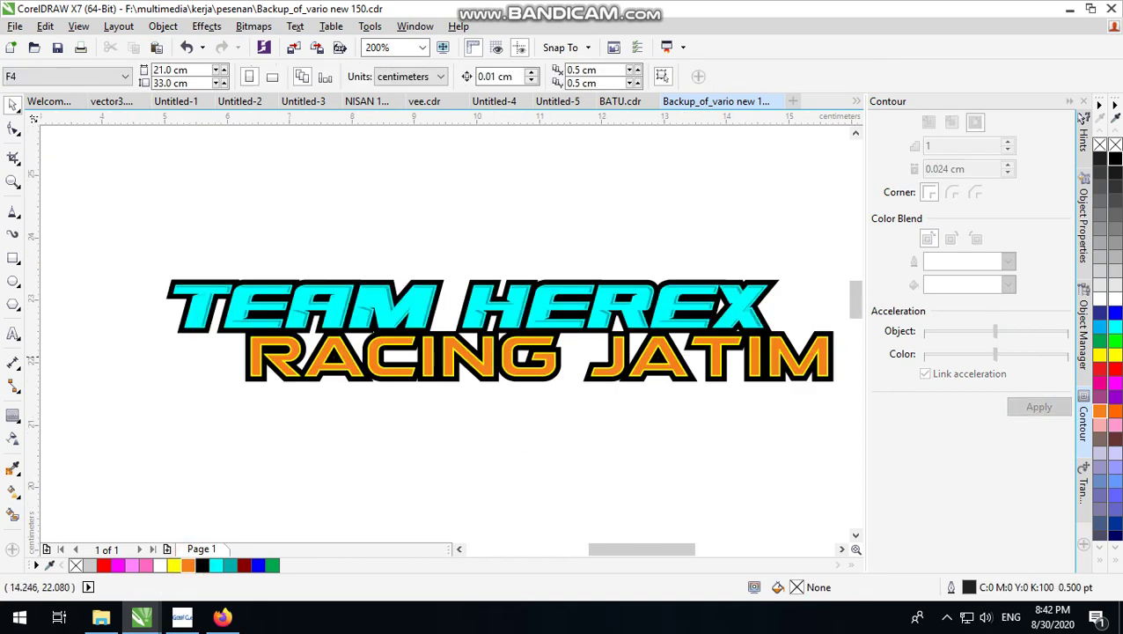
pyautogui.scroll(1, 757, 357)
pyautogui.scroll(-1, 723, 357)
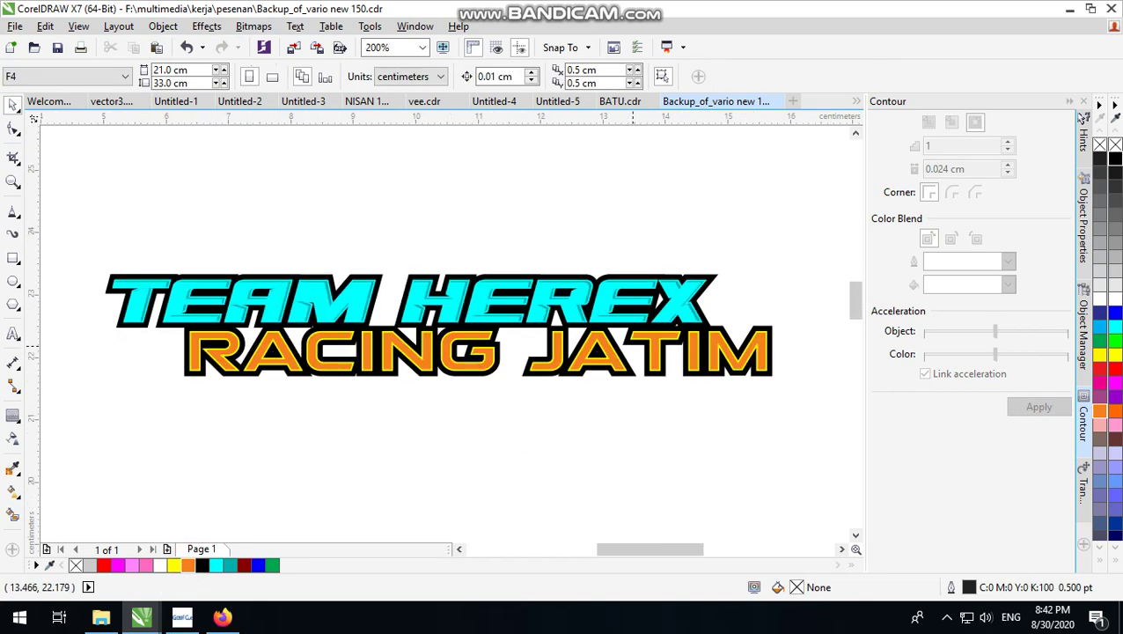
# Try shifting the orange inner letters up and to the left of the yellow RACING JATIM letters and PowerClipping them inside the yellow shape
pyautogui.scroll(1, 518, 360)
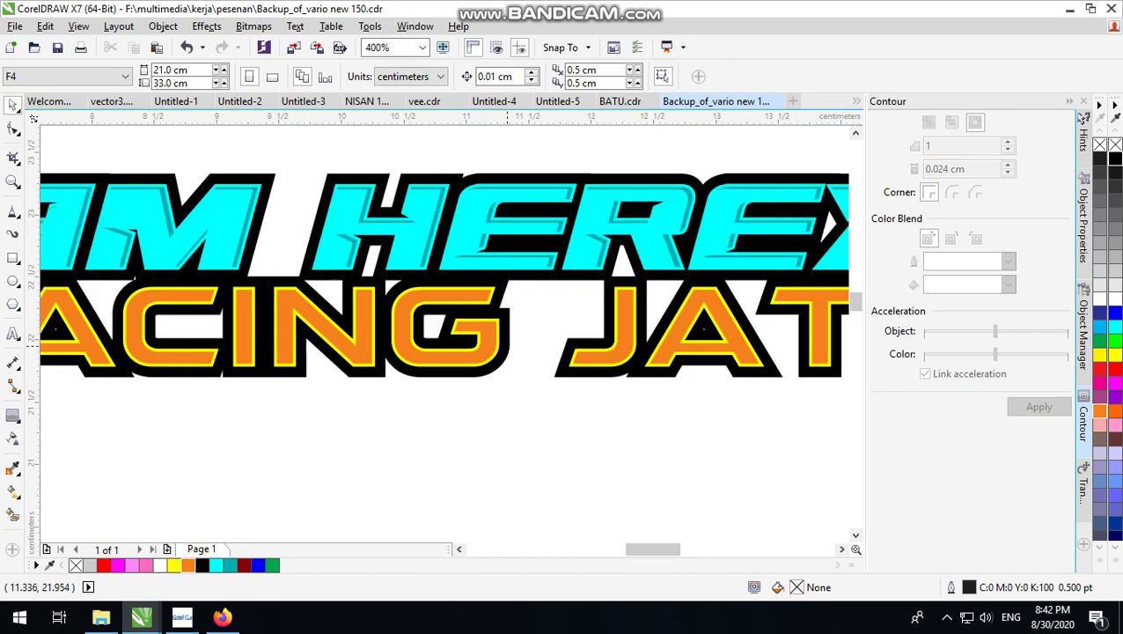
pyautogui.click(475, 341)
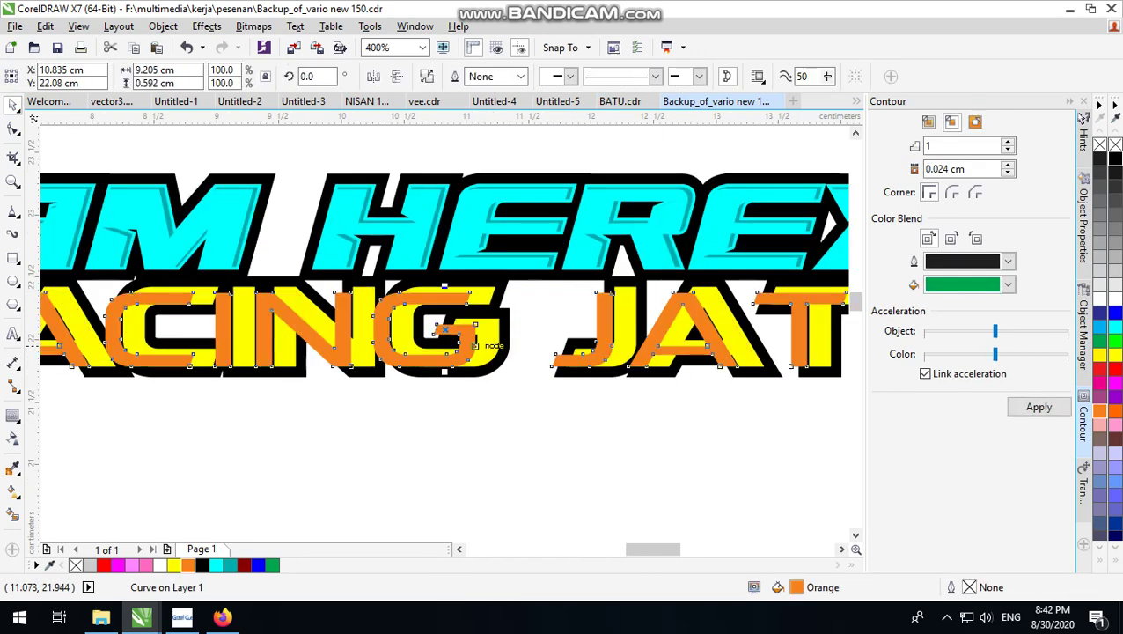
pyautogui.scroll(1, 475, 344)
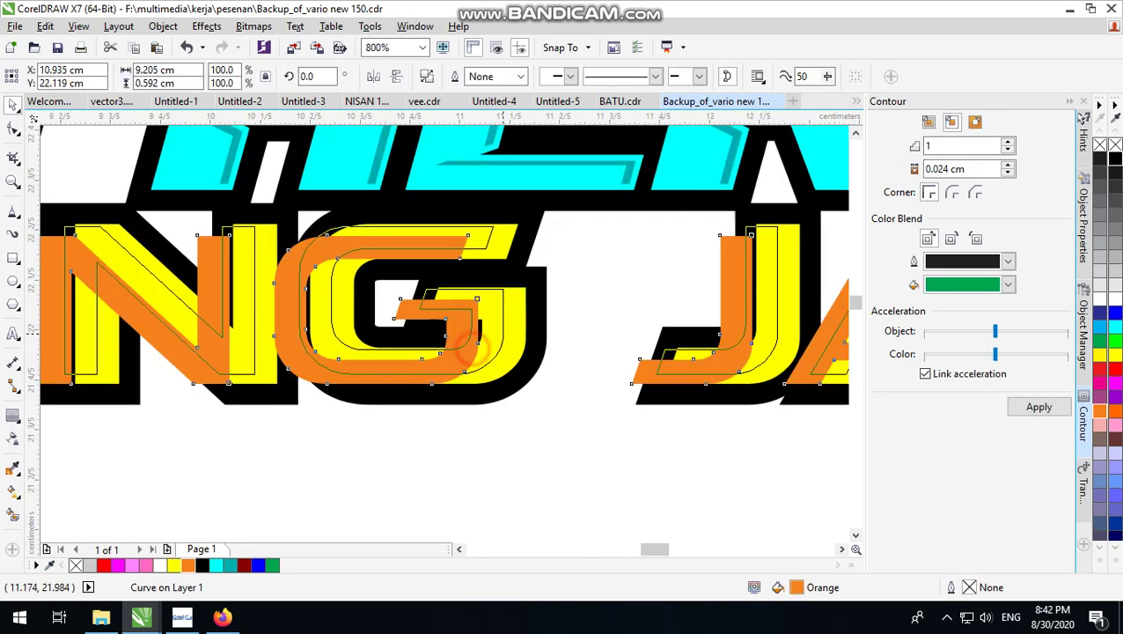
pyautogui.moveTo(509, 332); pyautogui.dragTo(506, 327)
pyautogui.rightClick(506, 326)
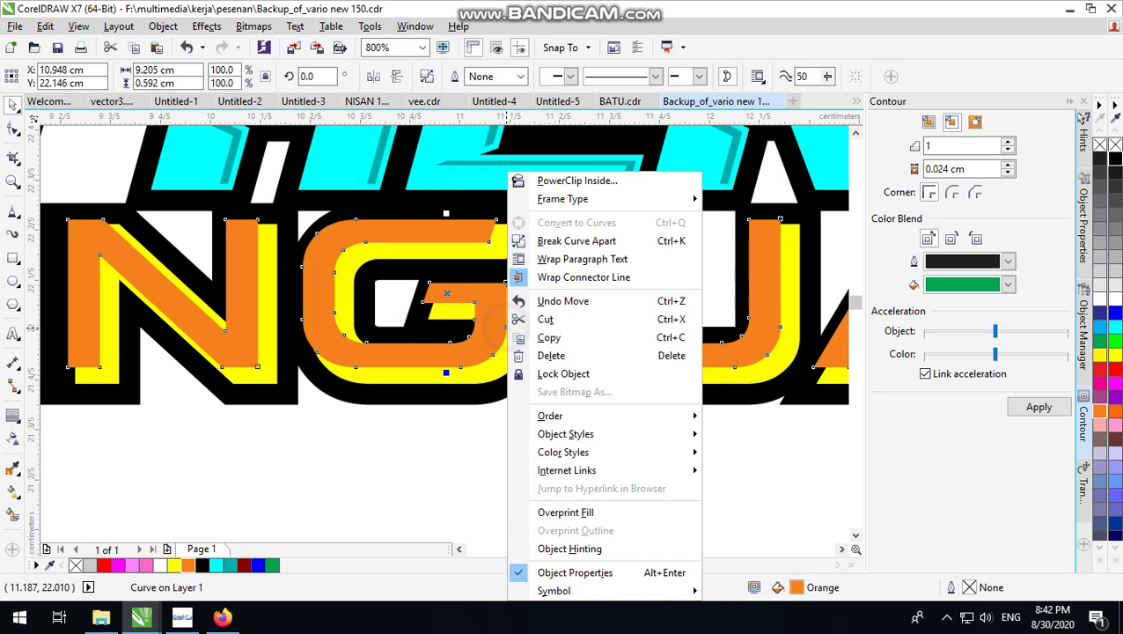
pyautogui.click(552, 177)
pyautogui.click(516, 322)
pyautogui.scroll(-5, 516, 322)
pyautogui.click(612, 408)
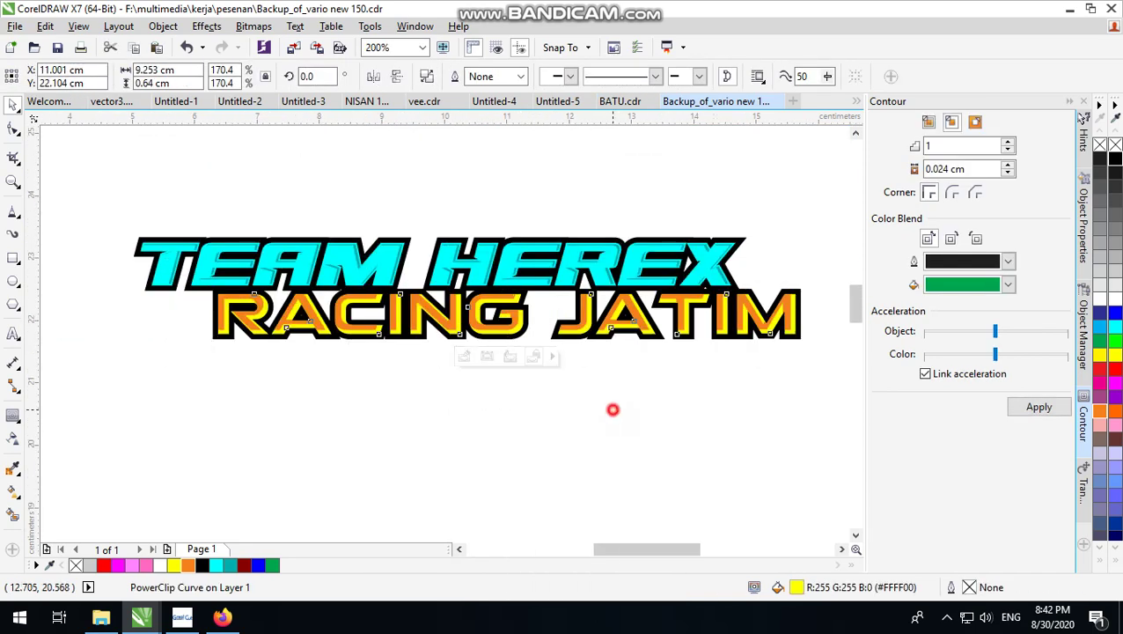
# Undo the PowerClip and the shift of the orange RACING JATIM letters
pyautogui.scroll(3, 796, 300)
pyautogui.scroll(-2, 451, 329)
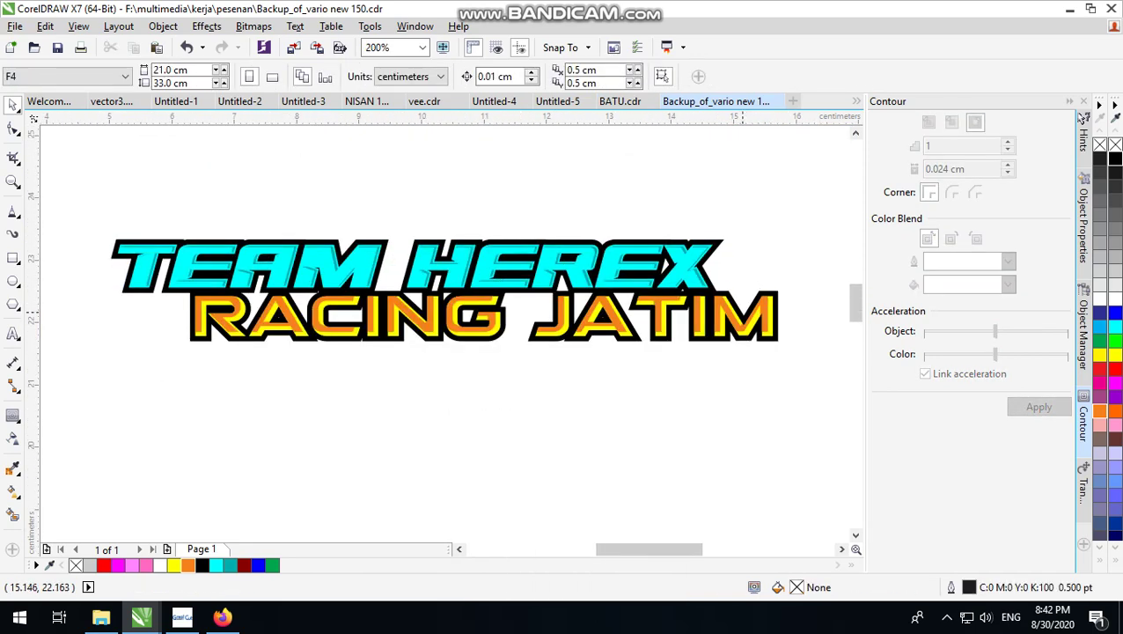
pyautogui.click(741, 312)
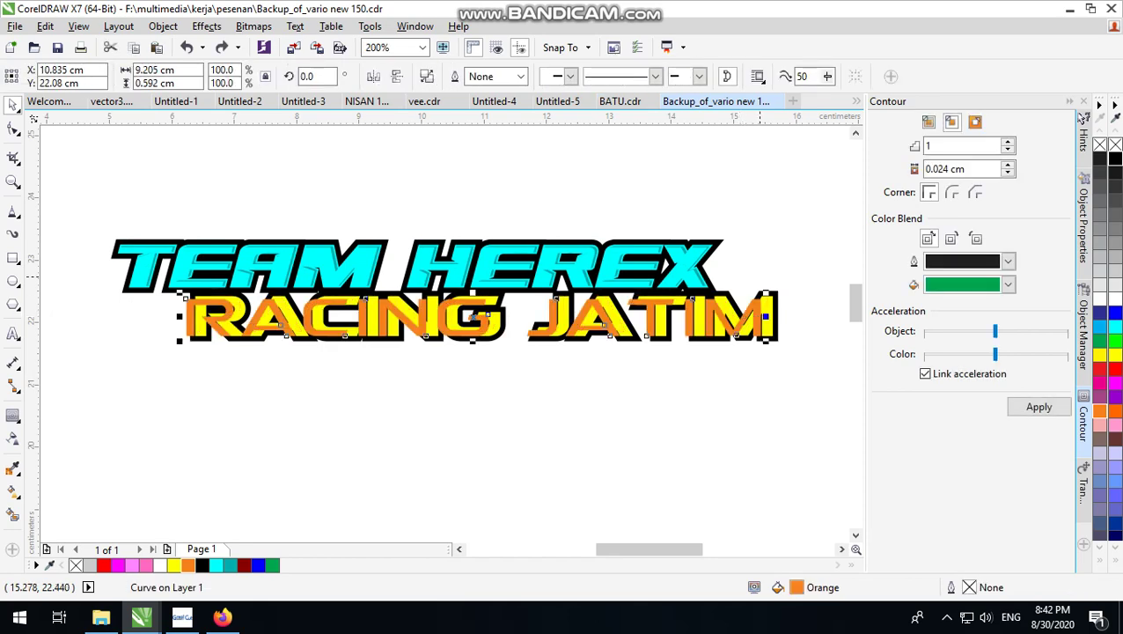
pyautogui.click(187, 48)
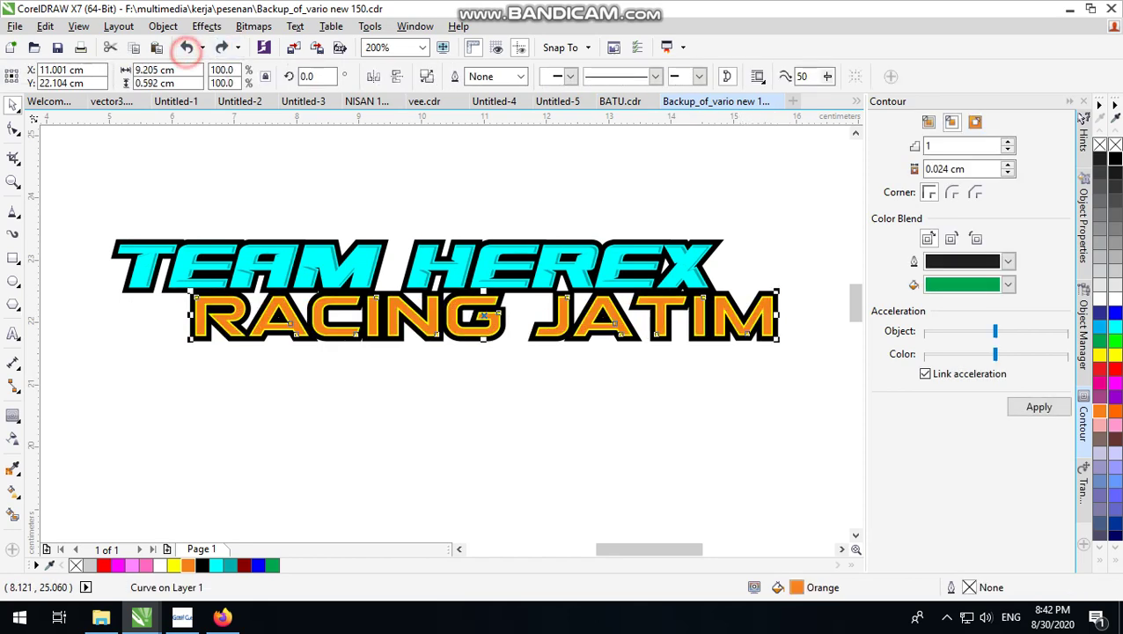
# Apply a vertical linear transparency at 90° to the orange RACING JATIM letters, fading upward to 100, and deselect them
pyautogui.click(792, 230)
pyautogui.scroll(2, 754, 325)
pyautogui.click(744, 279)
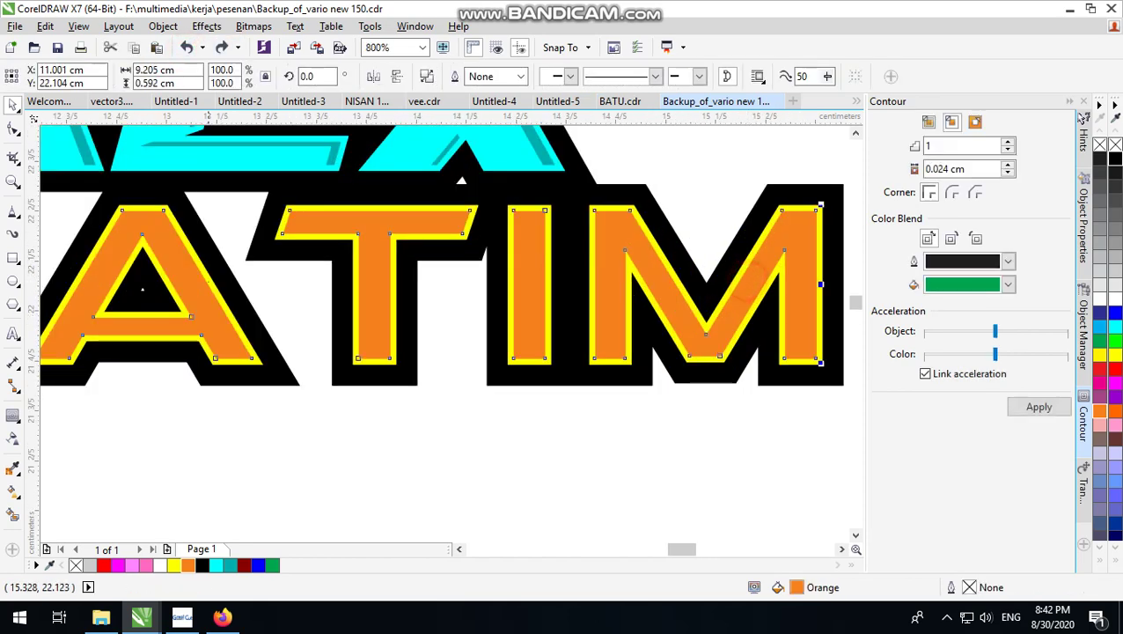
pyautogui.click(12, 437)
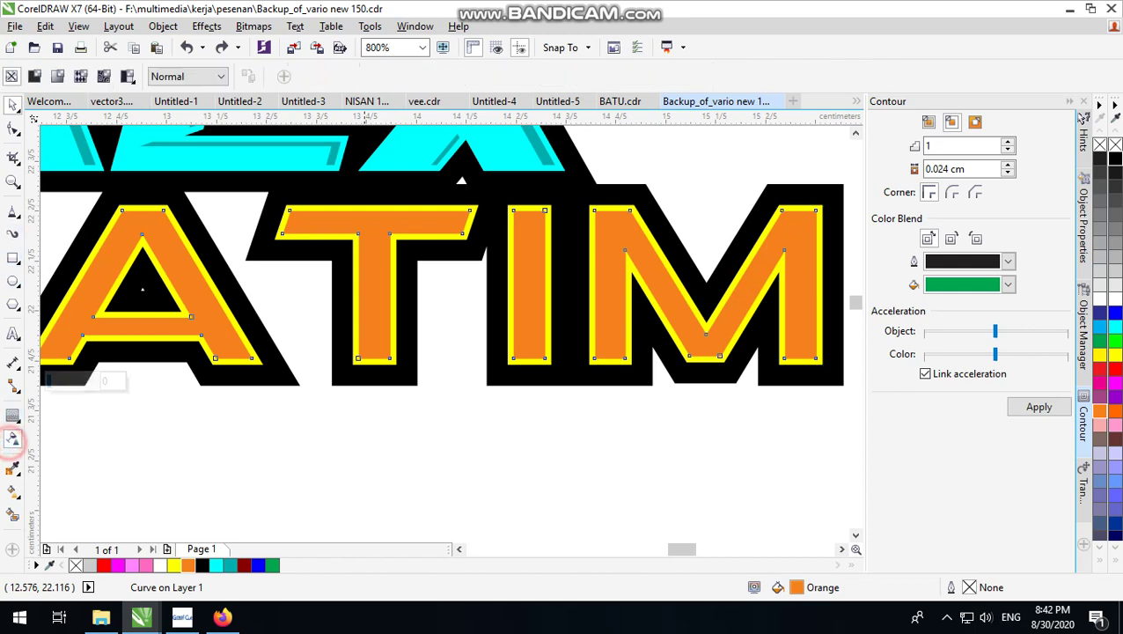
pyautogui.moveTo(526, 302); pyautogui.dragTo(526, 258)
pyautogui.scroll(-2, 555, 335)
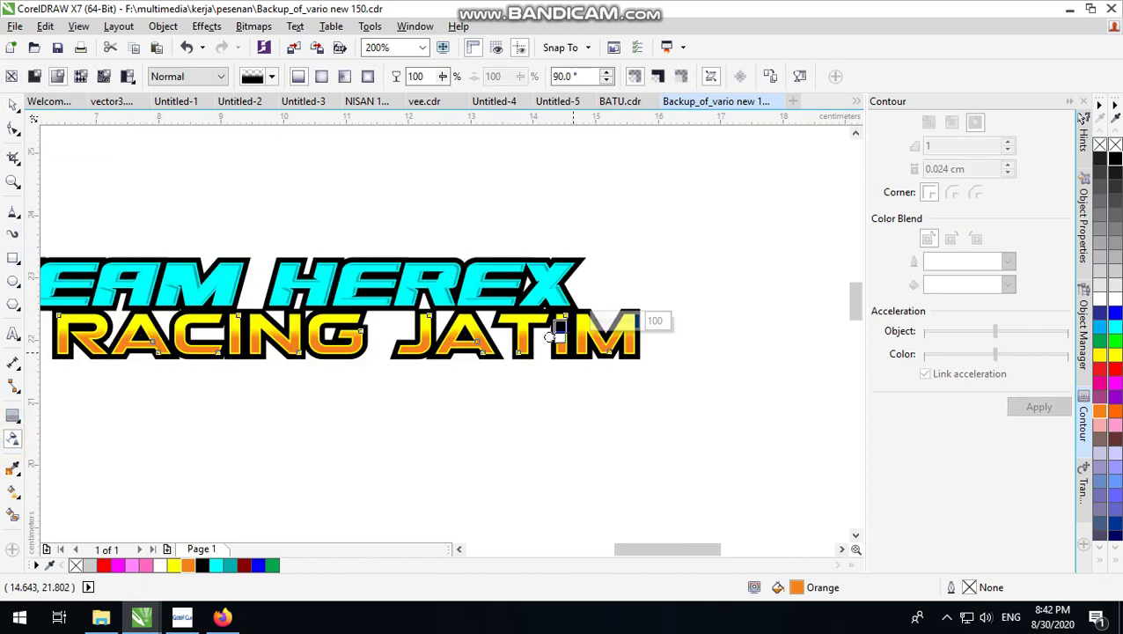
pyautogui.click(15, 103)
pyautogui.click(496, 203)
pyautogui.scroll(-1, 497, 203)
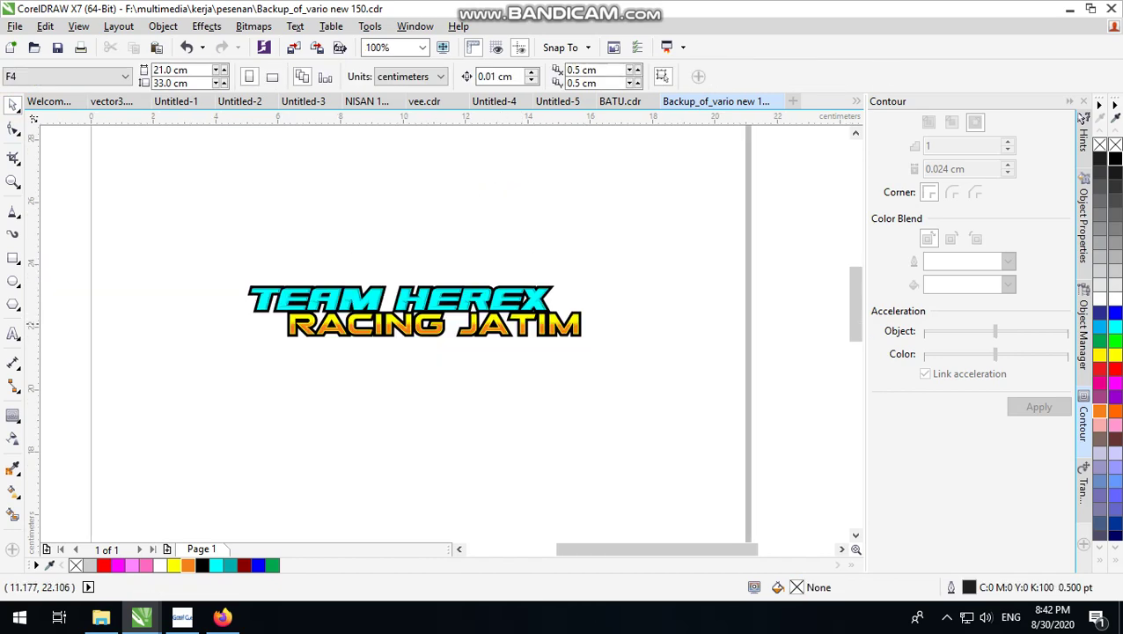
pyautogui.scroll(1, 420, 326)
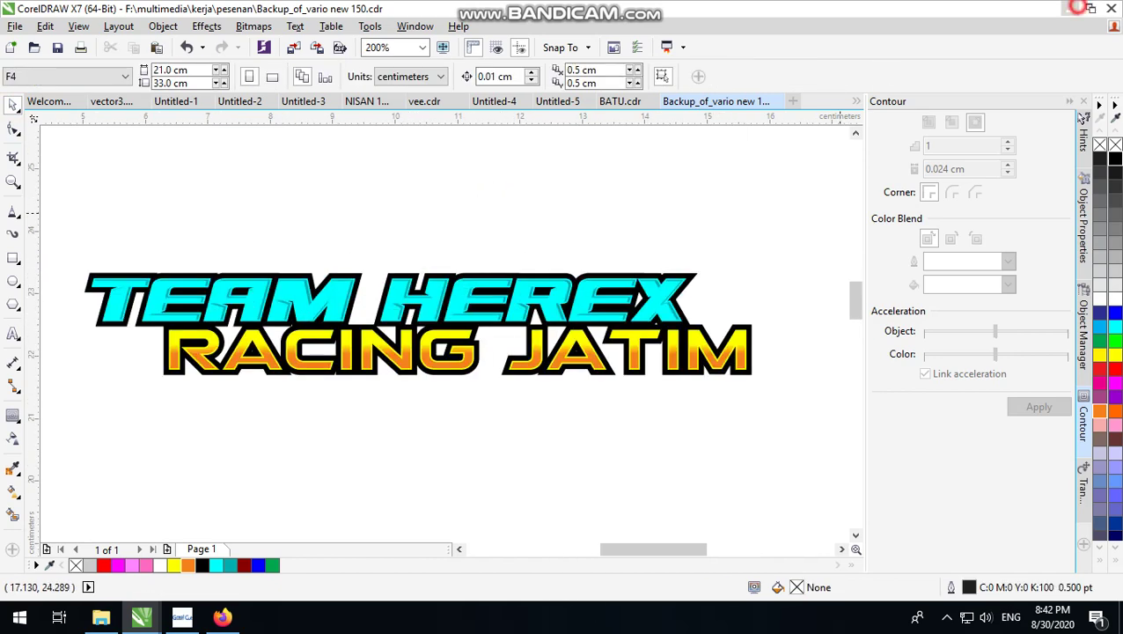
# Switch to Firefox and replace the Google Images query with a search for "RPM"
pyautogui.click(1076, 8)
pyautogui.click(221, 617)
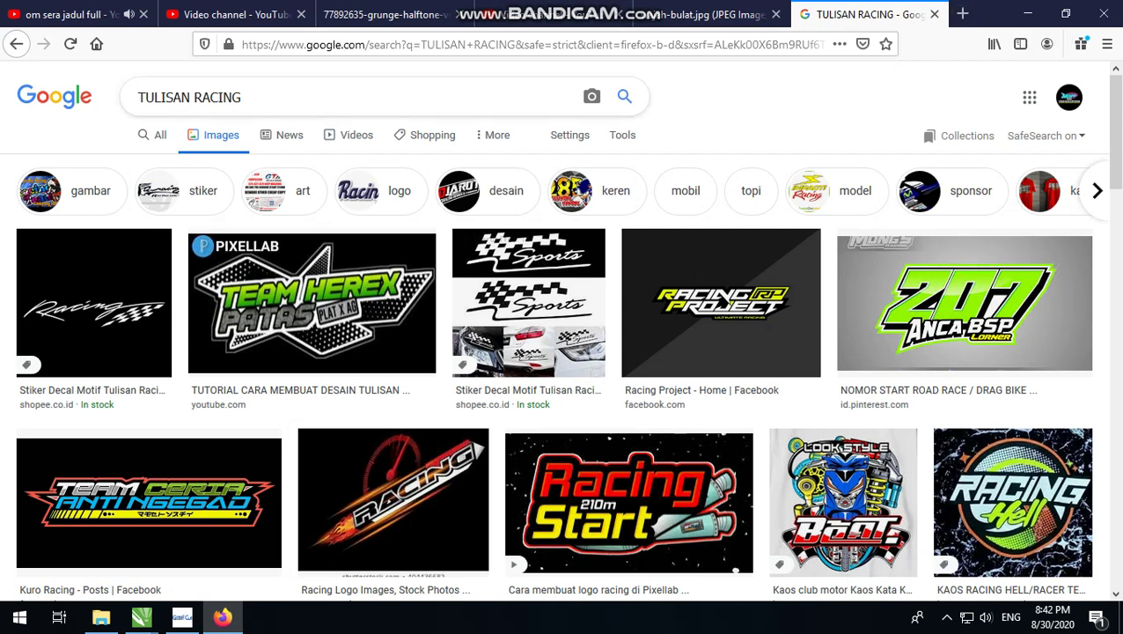
pyautogui.tripleClick(288, 92)
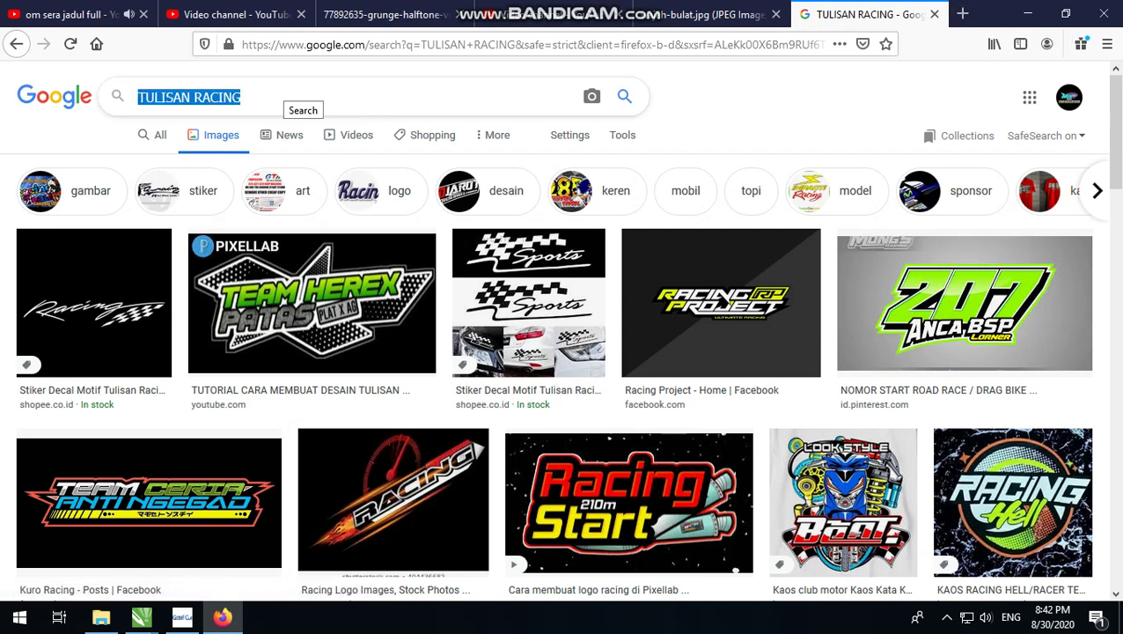
pyautogui.write('RPM')
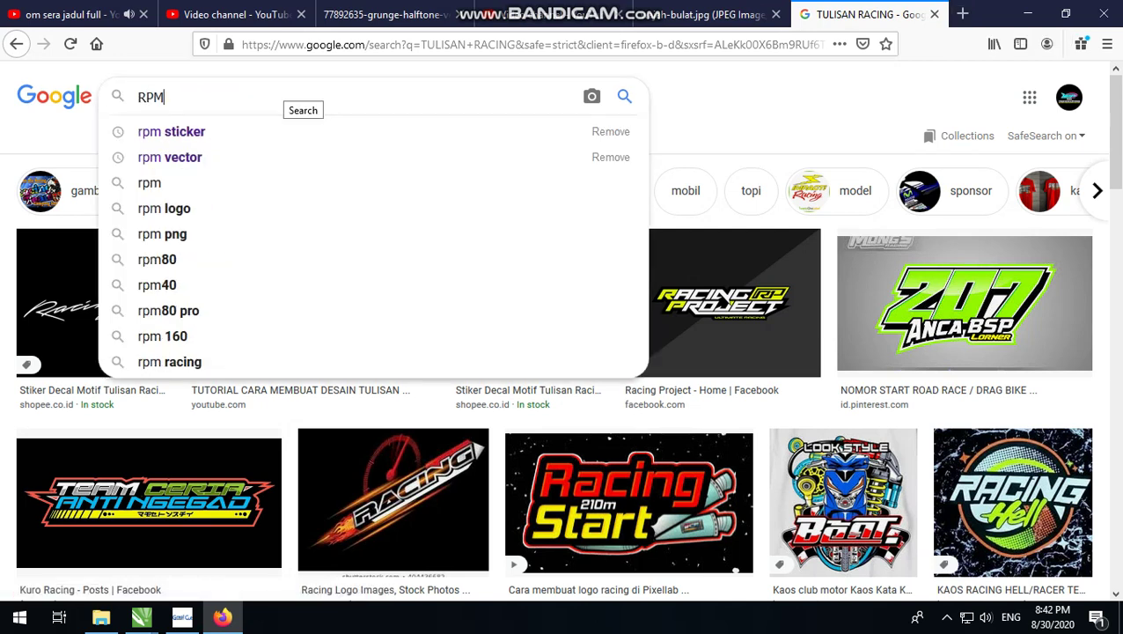
pyautogui.press('Return')
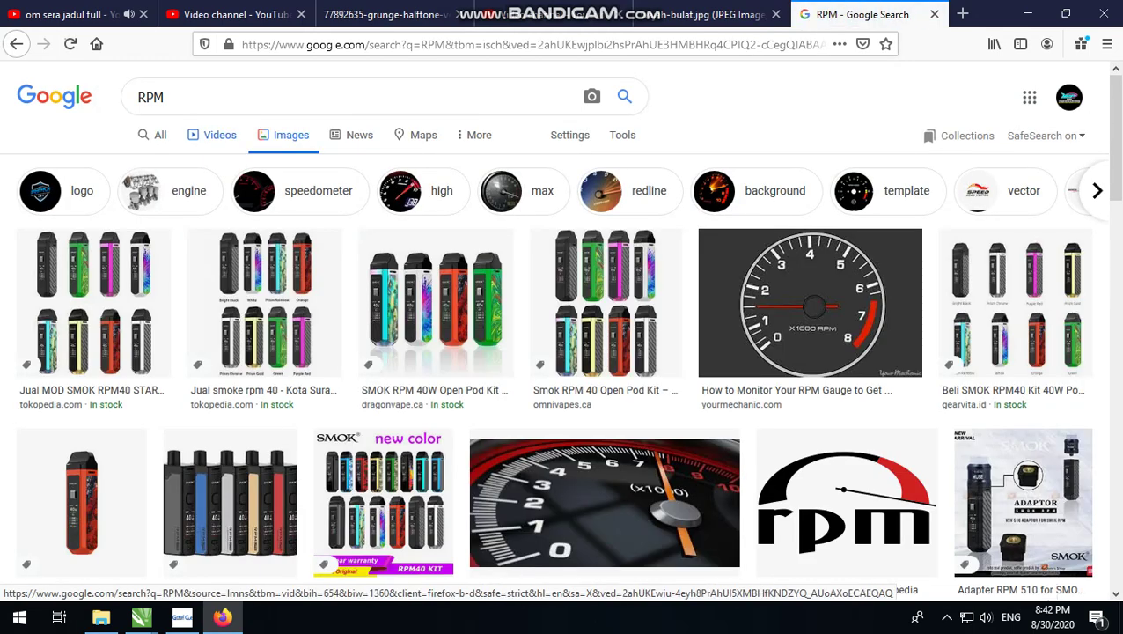
# Look over the RPM images and refine the image search to "rpm vector"
pyautogui.scroll(-3, 405, 291)
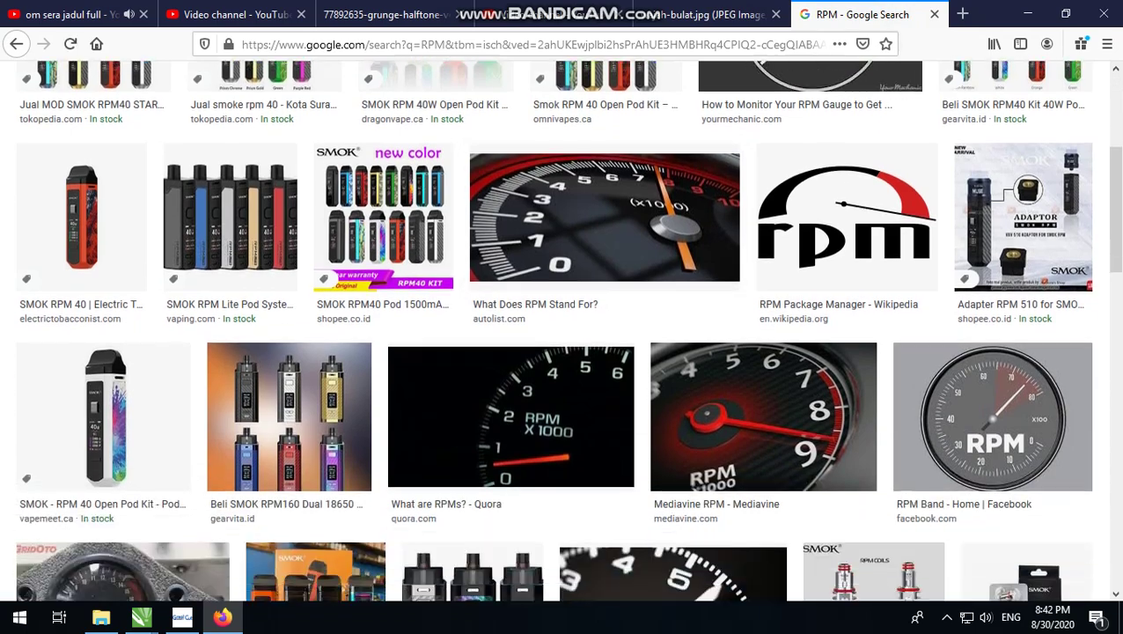
pyautogui.scroll(-2, 564, 330)
pyautogui.scroll(6, 564, 330)
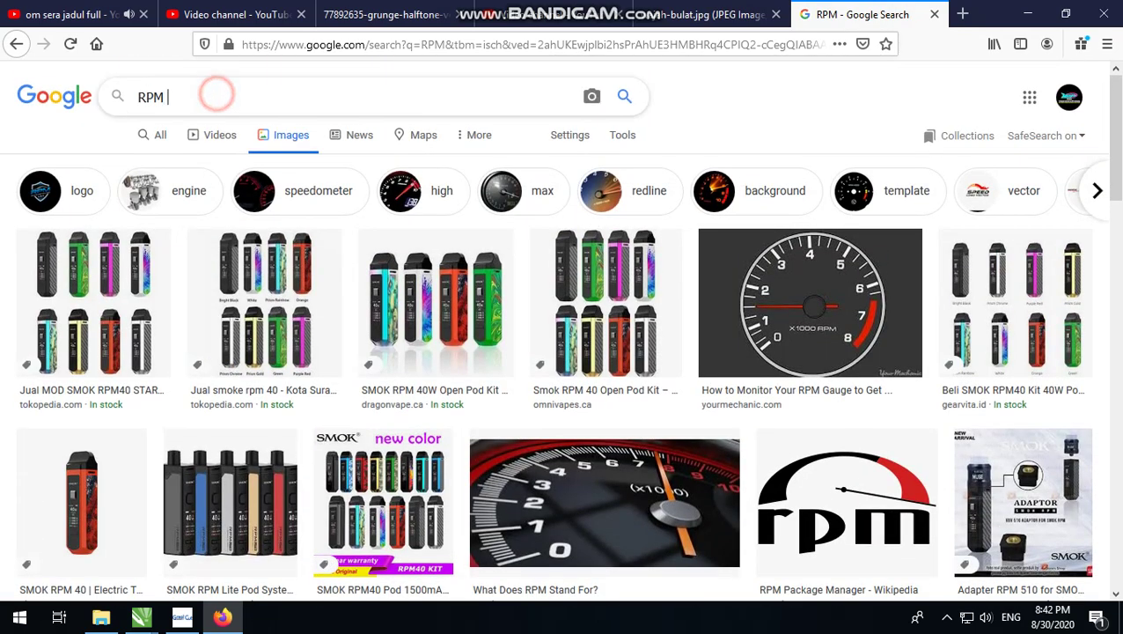
pyautogui.click(202, 156)
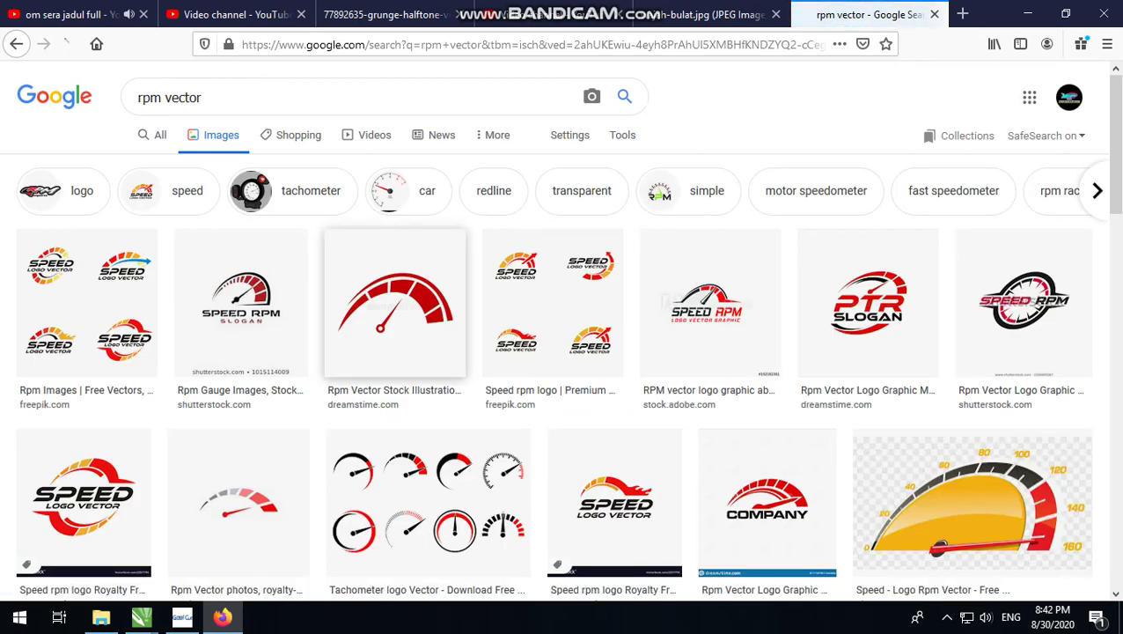
# Examine the "rpm vector" image results for a suitable tachometer graphic
pyautogui.scroll(-2, 396, 352)
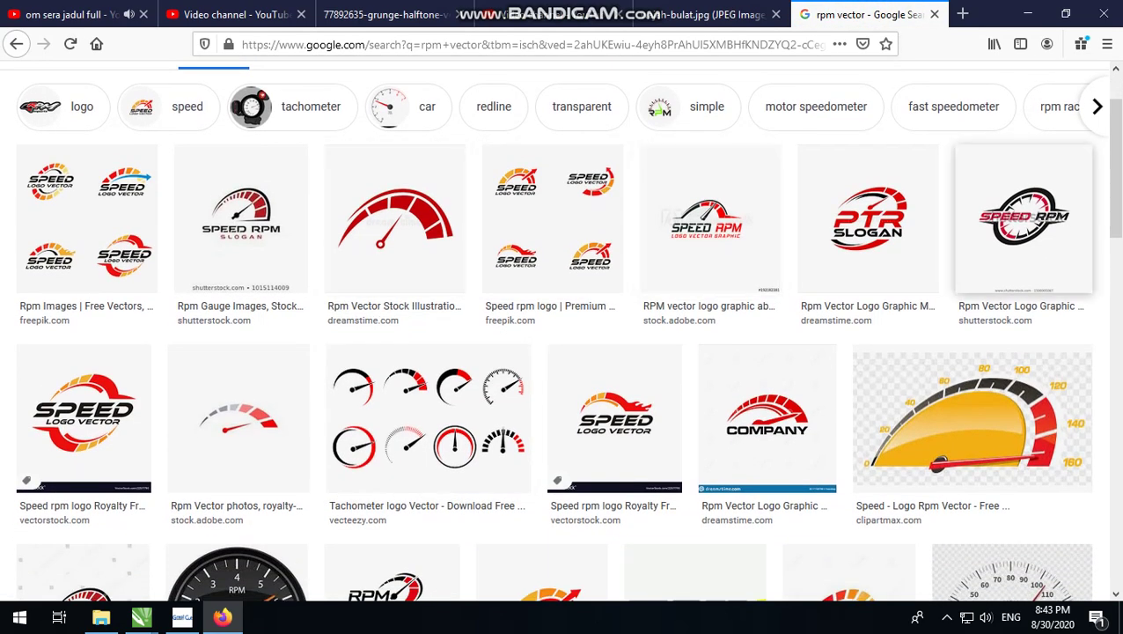
pyautogui.scroll(-4, 968, 405)
pyautogui.scroll(-2, 968, 256)
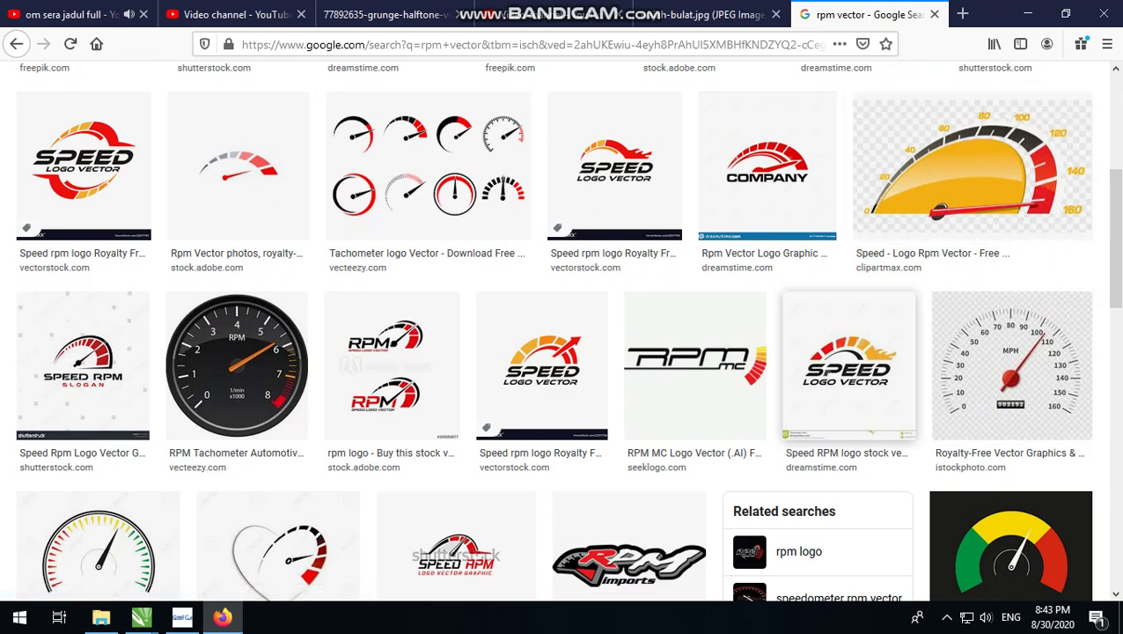
pyautogui.scroll(3, 541, 365)
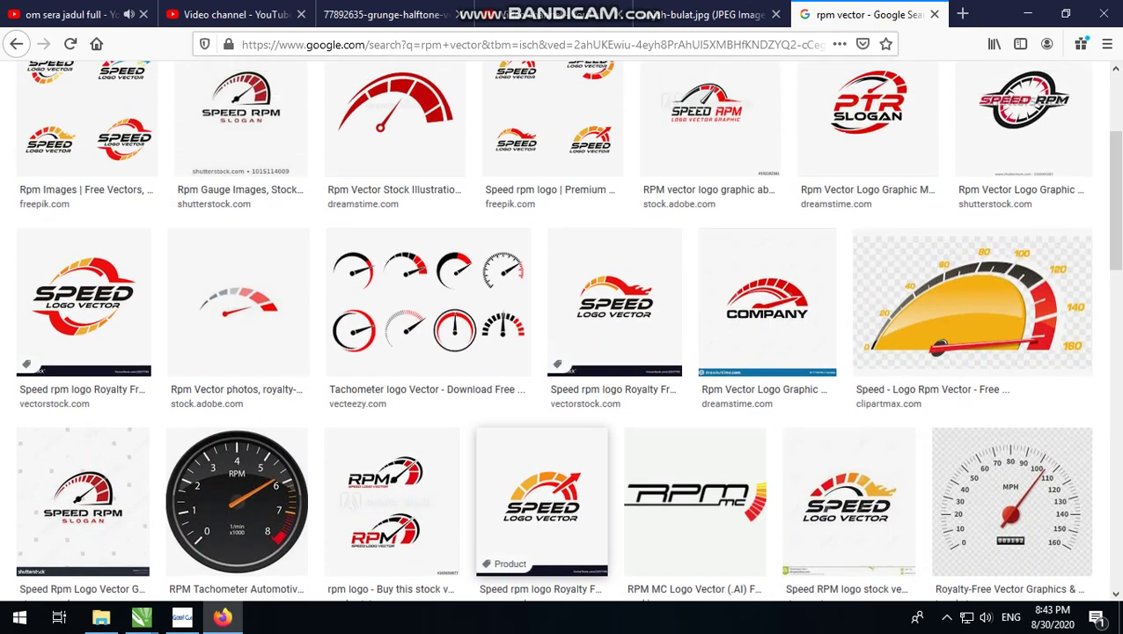
pyautogui.scroll(-3, 391, 363)
pyautogui.scroll(-2, 392, 363)
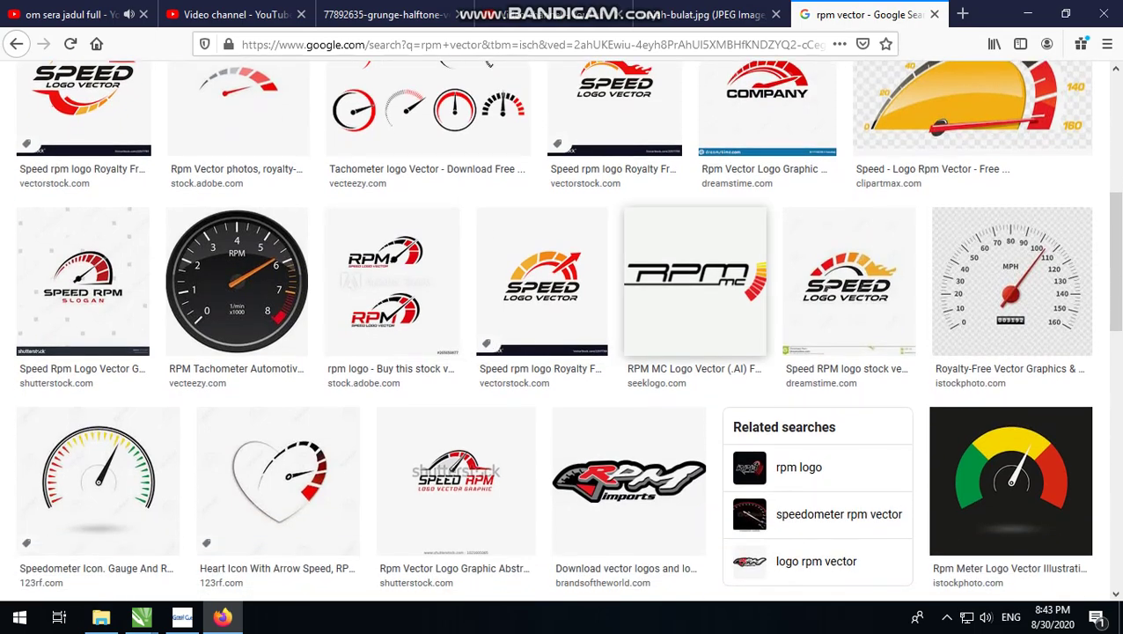
pyautogui.scroll(3, 844, 290)
pyautogui.scroll(4, 554, 220)
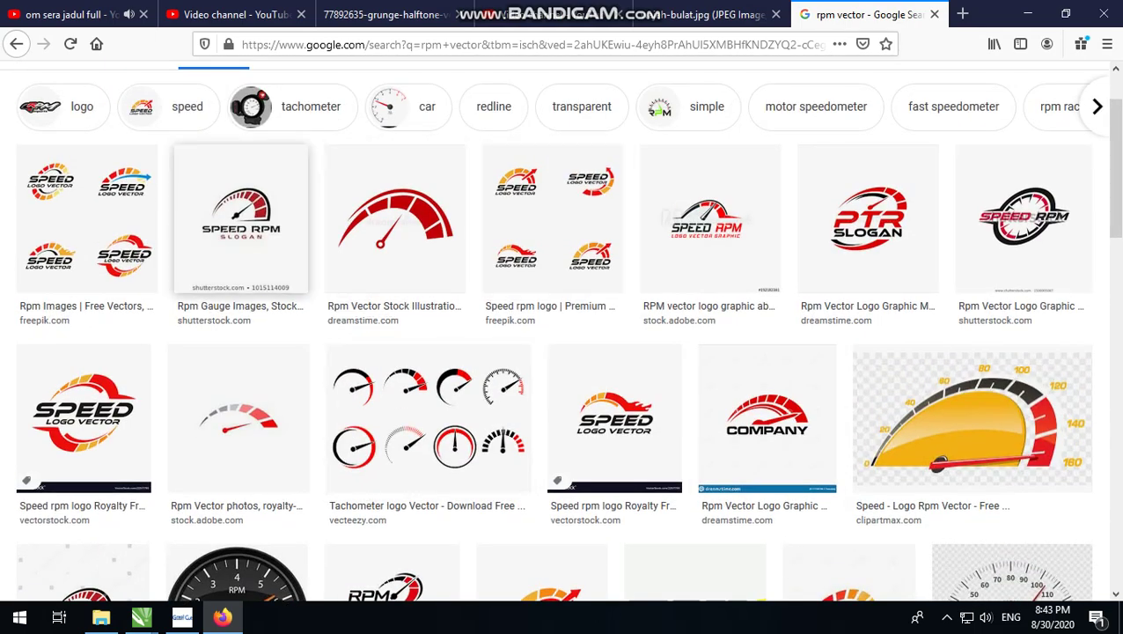
pyautogui.scroll(-20, 238, 418)
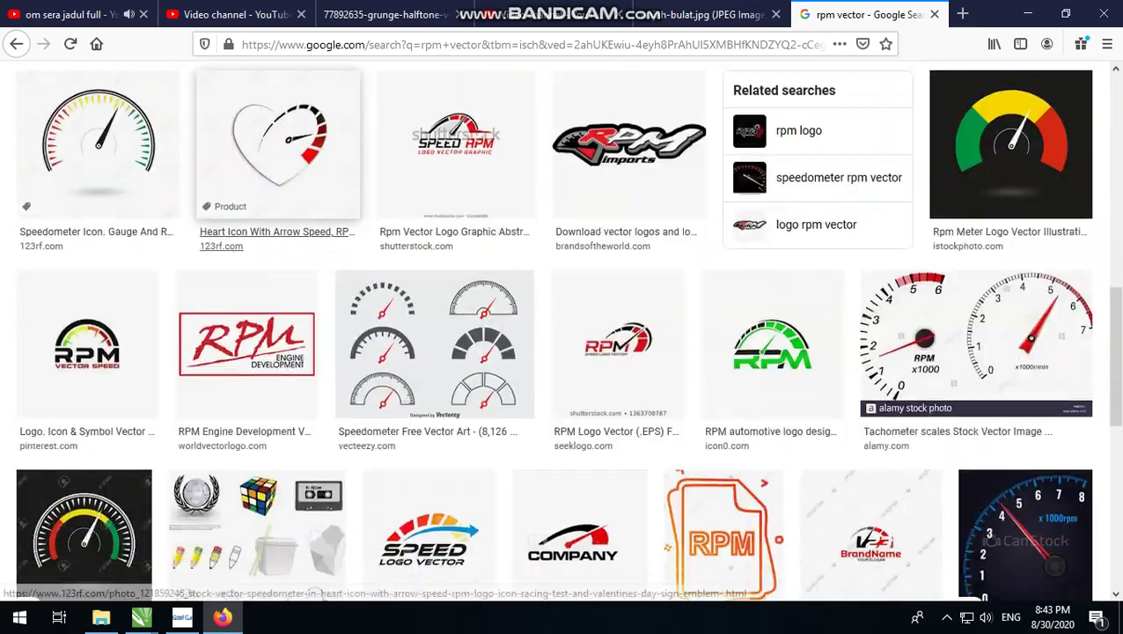
pyautogui.scroll(-9, 523, 493)
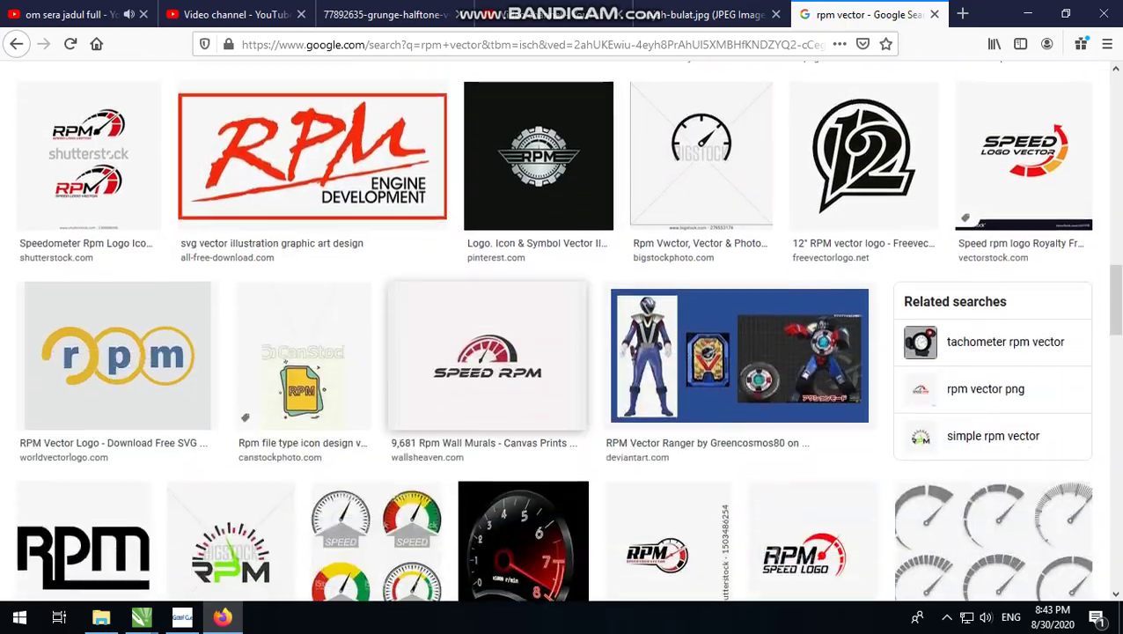
pyautogui.scroll(3, 523, 493)
pyautogui.scroll(15, 523, 493)
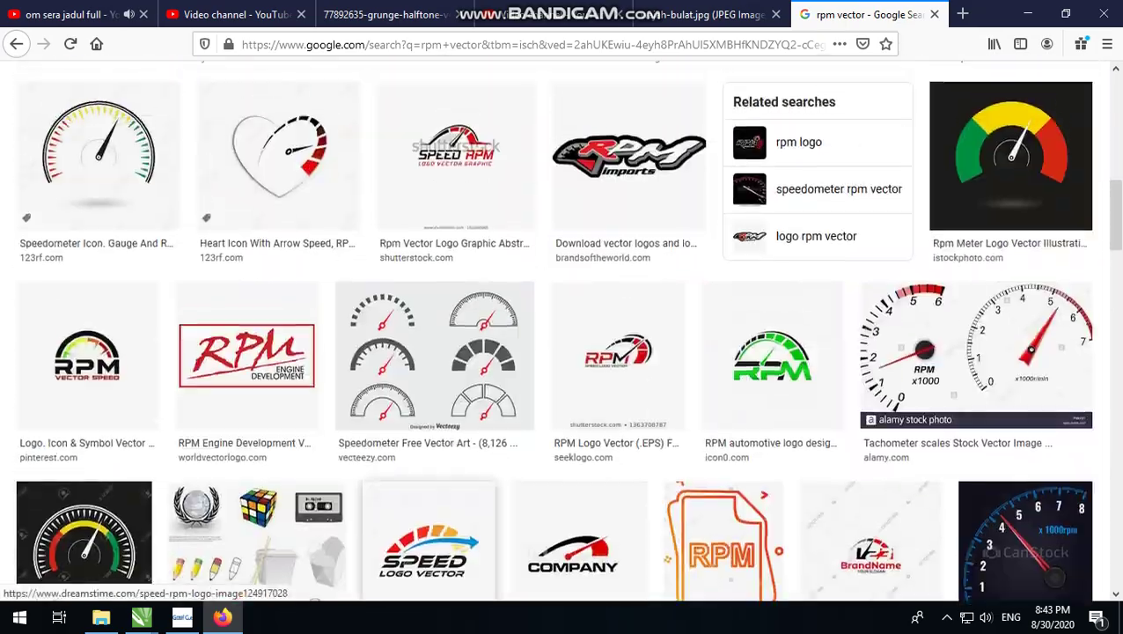
# Preview the red Dreamstime gauge and open the related RM Racing Lubricants gauge logo as a full-size image
pyautogui.click(387, 137)
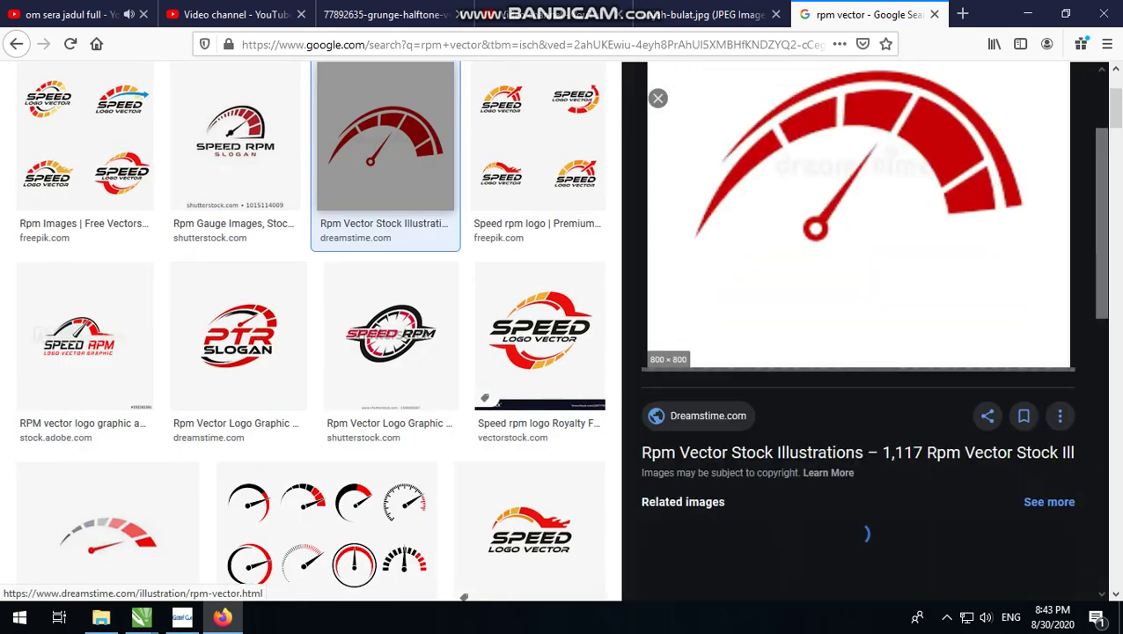
pyautogui.scroll(-5, 858, 334)
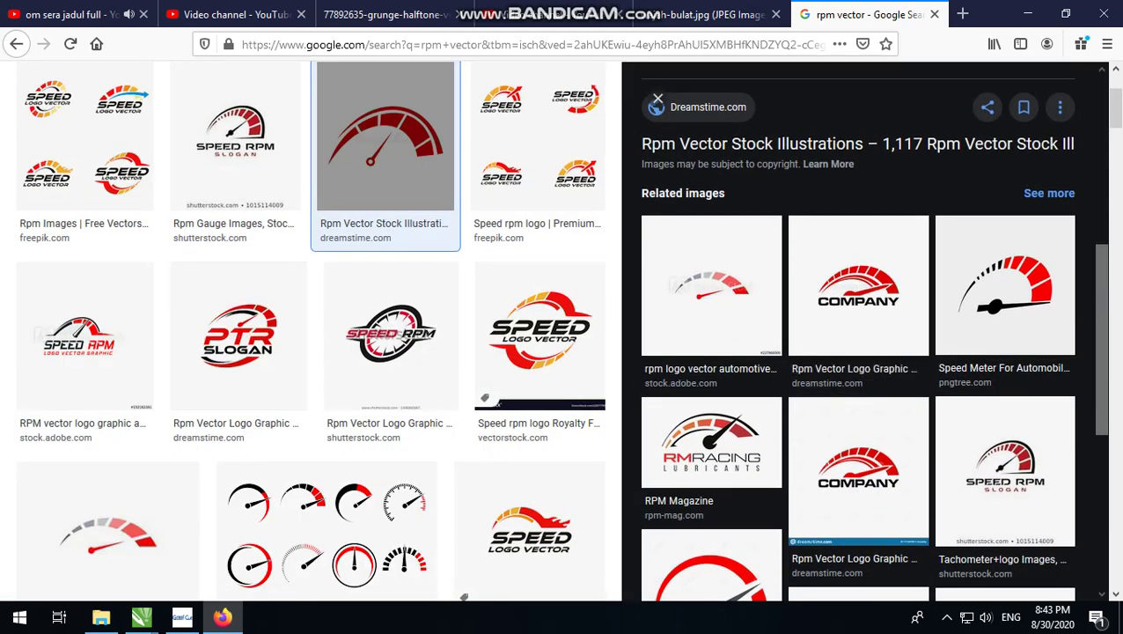
pyautogui.click(728, 428)
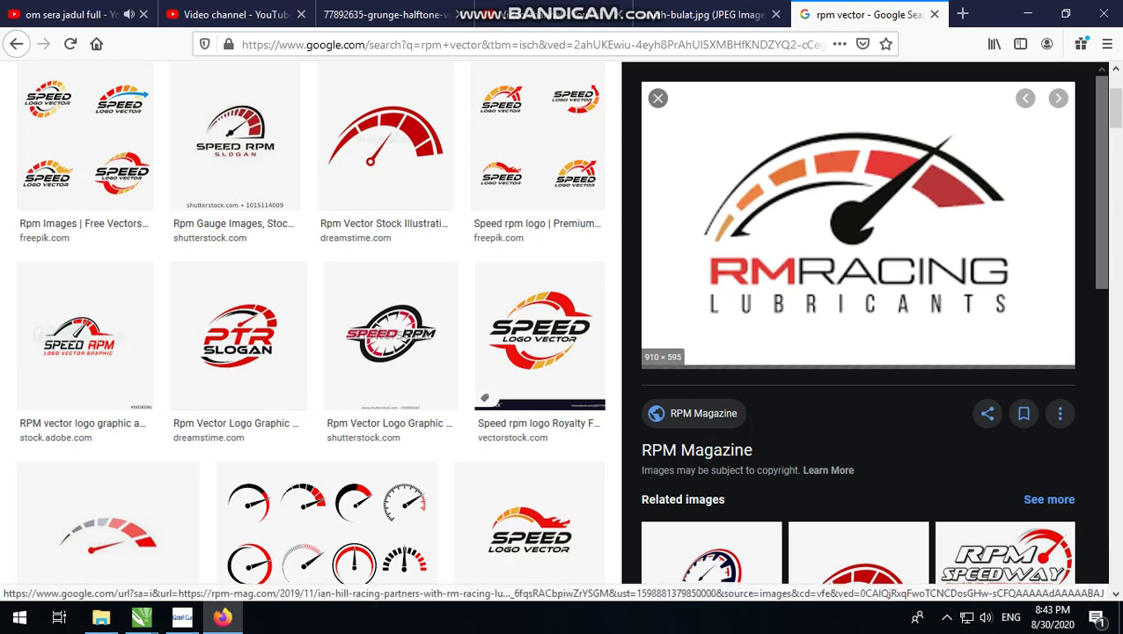
pyautogui.rightClick(863, 222)
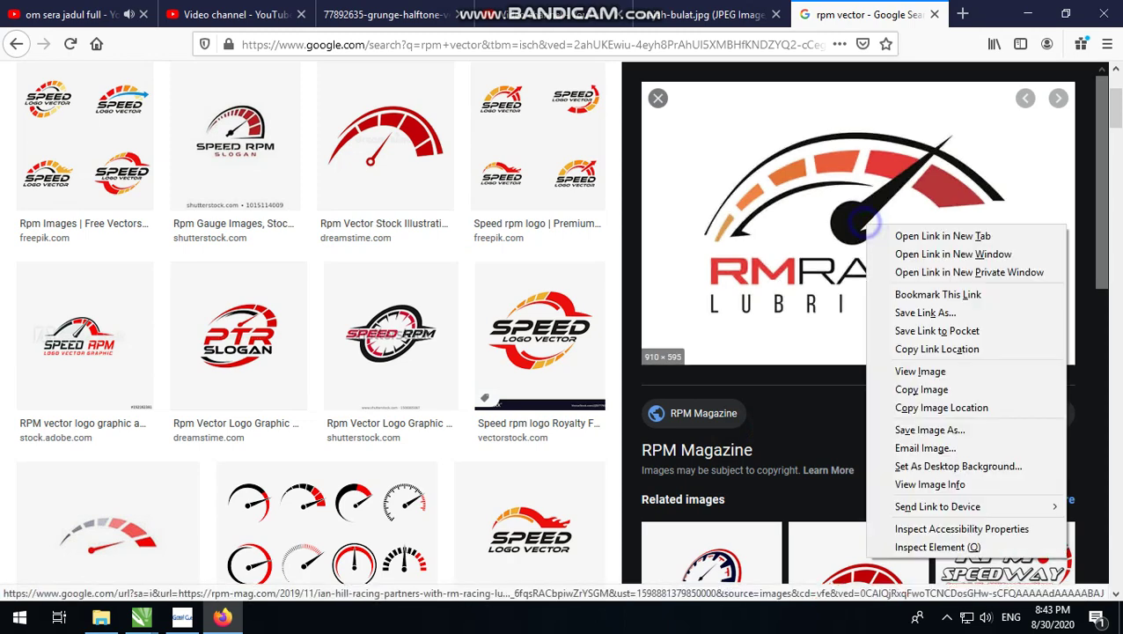
pyautogui.click(935, 373)
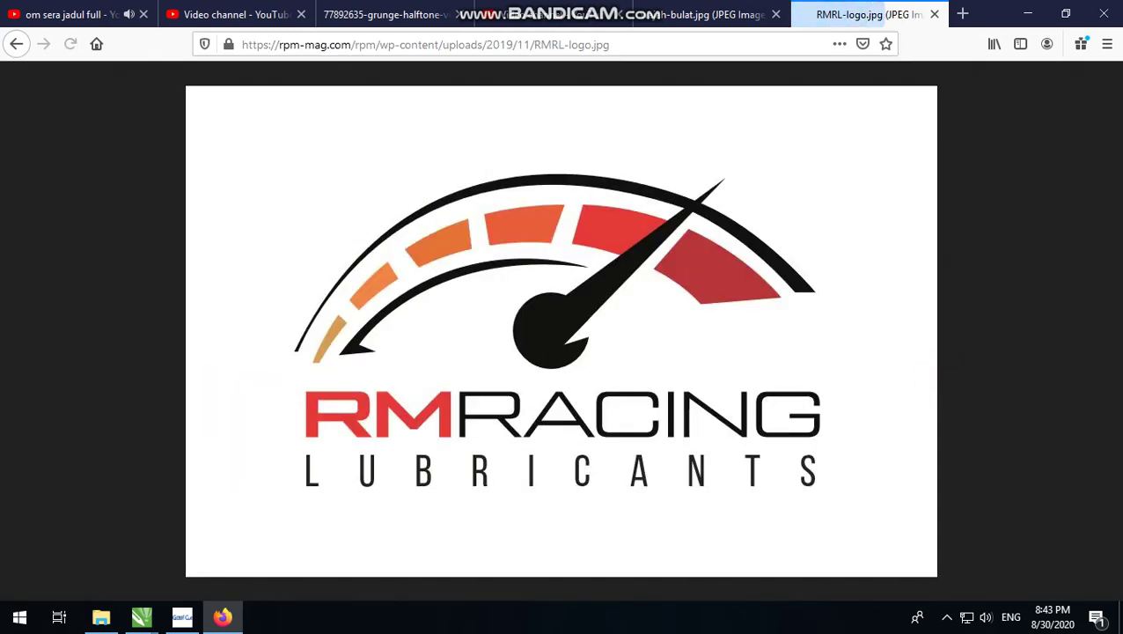
# Copy the full-size gauge logo image and paste it into the CorelDRAW document Backup_of_vario new 150.cdr
pyautogui.rightClick(474, 320)
pyautogui.click(548, 335)
pyautogui.click(1027, 14)
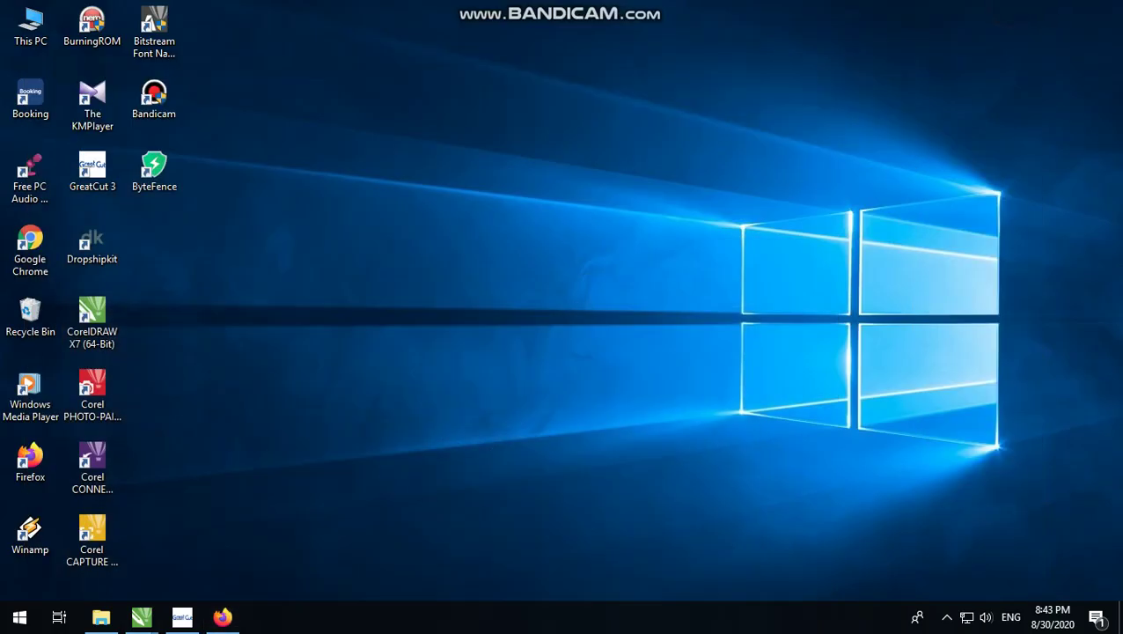
pyautogui.moveTo(140, 616)
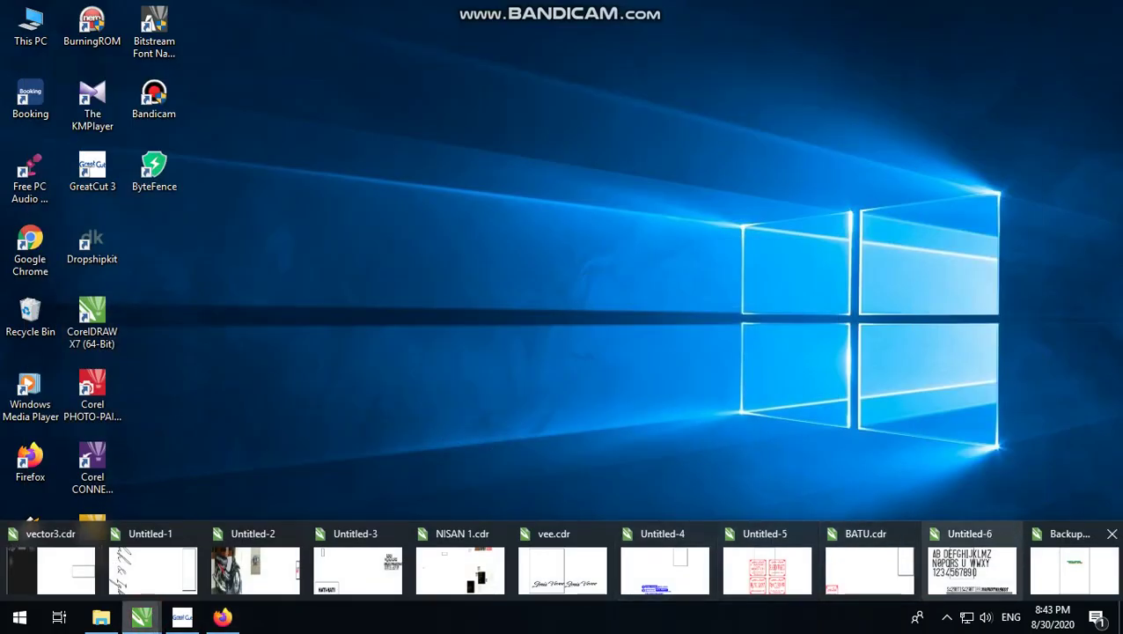
pyautogui.click(1081, 561)
pyautogui.scroll(-2, 467, 327)
pyautogui.rightClick(502, 238)
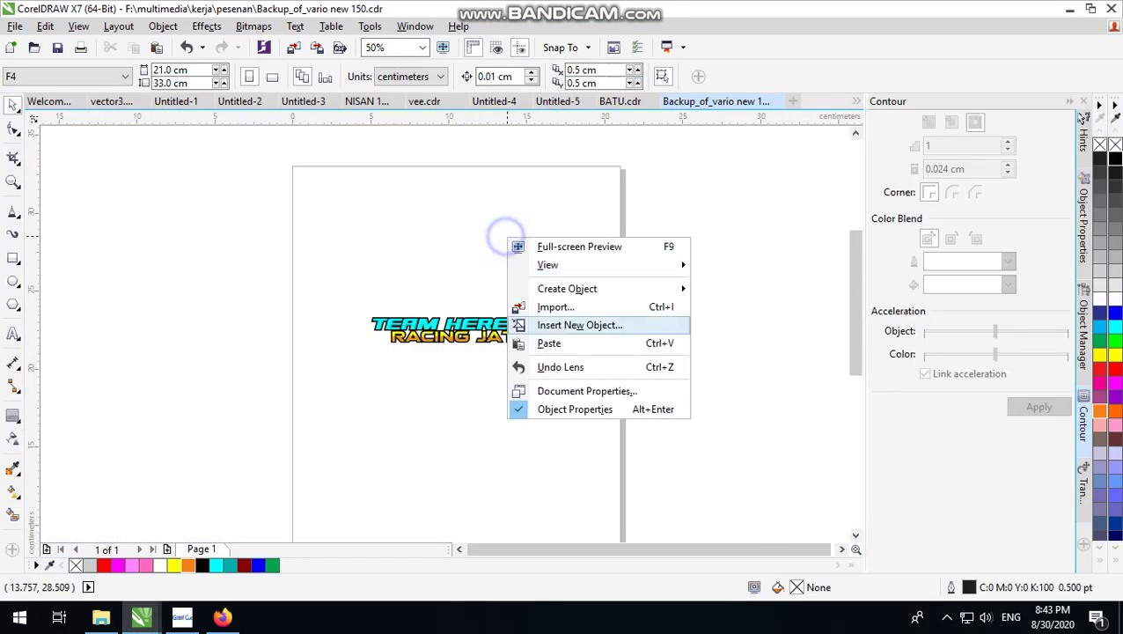
pyautogui.click(589, 341)
# Vectorize the pasted logo with a Clipart outline trace and ungroup the traced result
pyautogui.rightClick(455, 424)
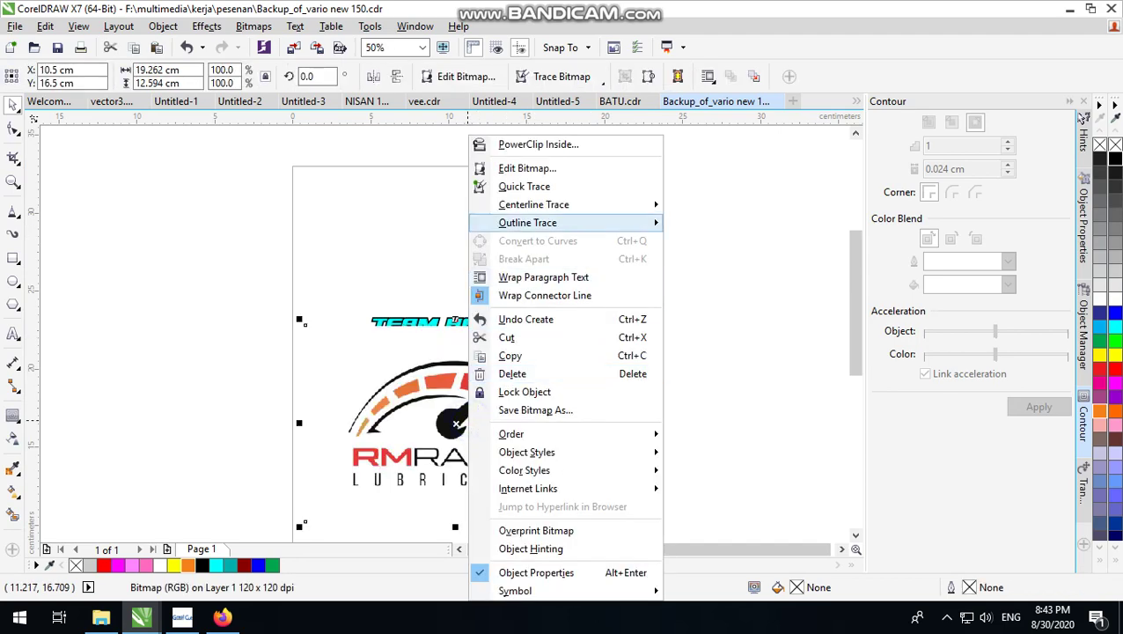
pyautogui.moveTo(563, 225)
pyautogui.click(712, 278)
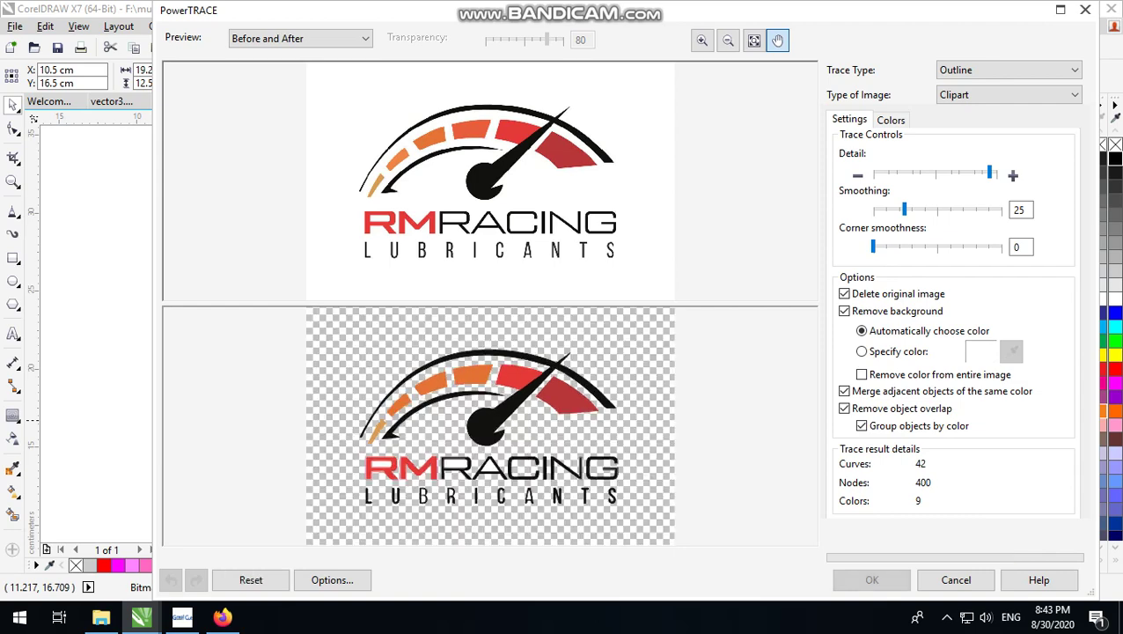
pyautogui.click(872, 579)
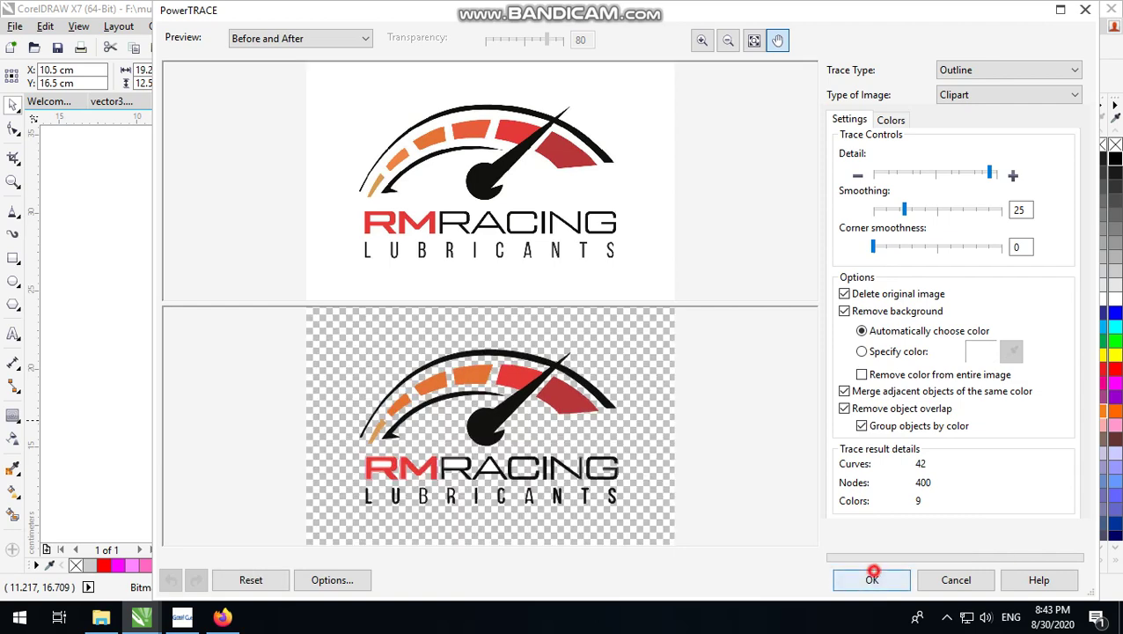
pyautogui.click(520, 76)
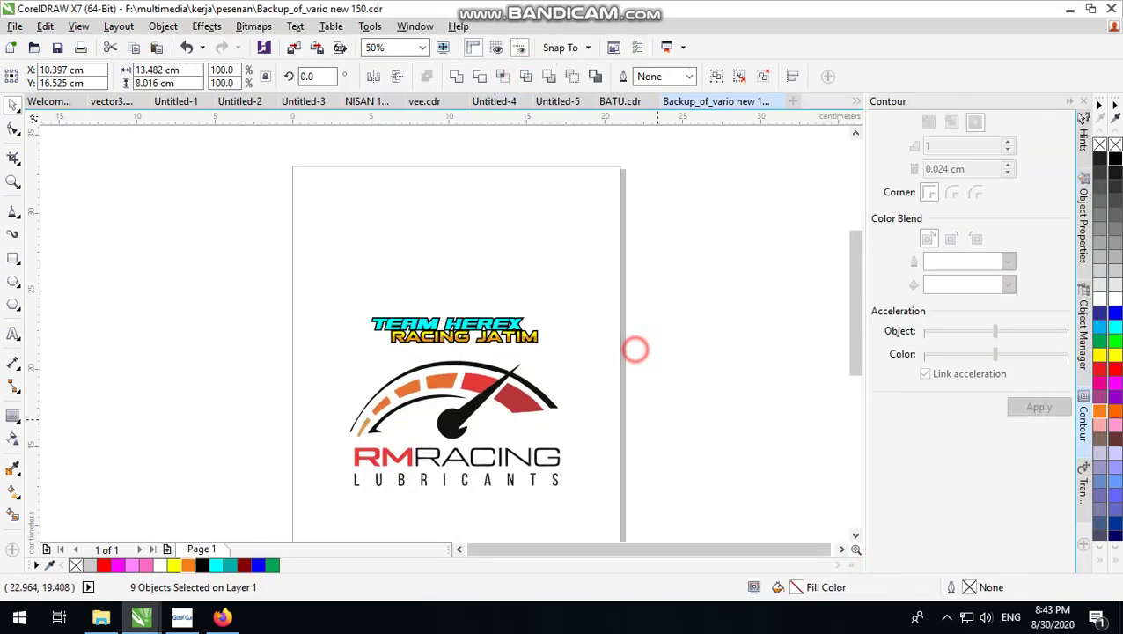
pyautogui.moveTo(641, 431); pyautogui.dragTo(278, 521)
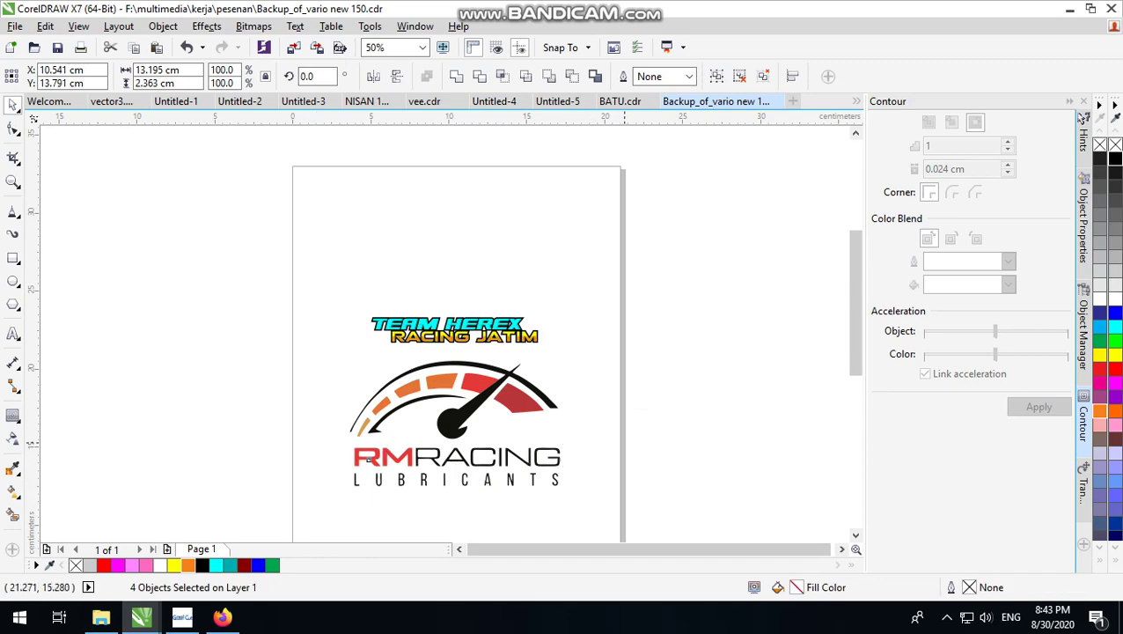
pyautogui.click(624, 443)
pyautogui.scroll(1, 457, 460)
pyautogui.moveTo(458, 460); pyautogui.dragTo(625, 433)
pyautogui.click(187, 46)
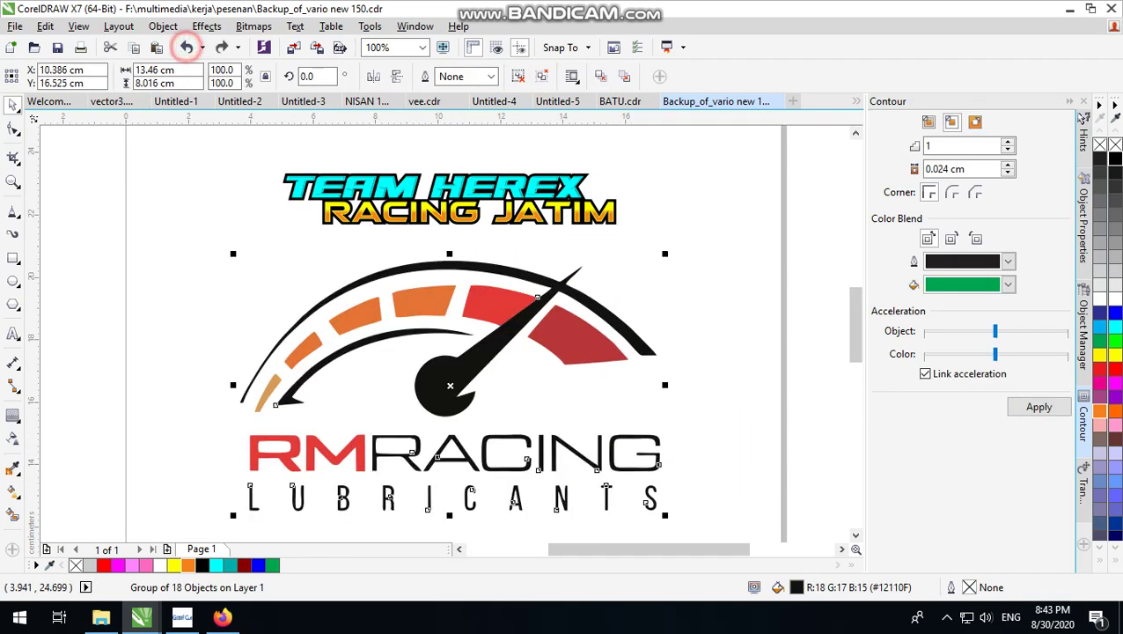
# Ungroup the black traced shapes and delete the RACING LUBRICANTS lettering beneath the gauge
pyautogui.click(519, 76)
pyautogui.moveTo(729, 394); pyautogui.dragTo(224, 544)
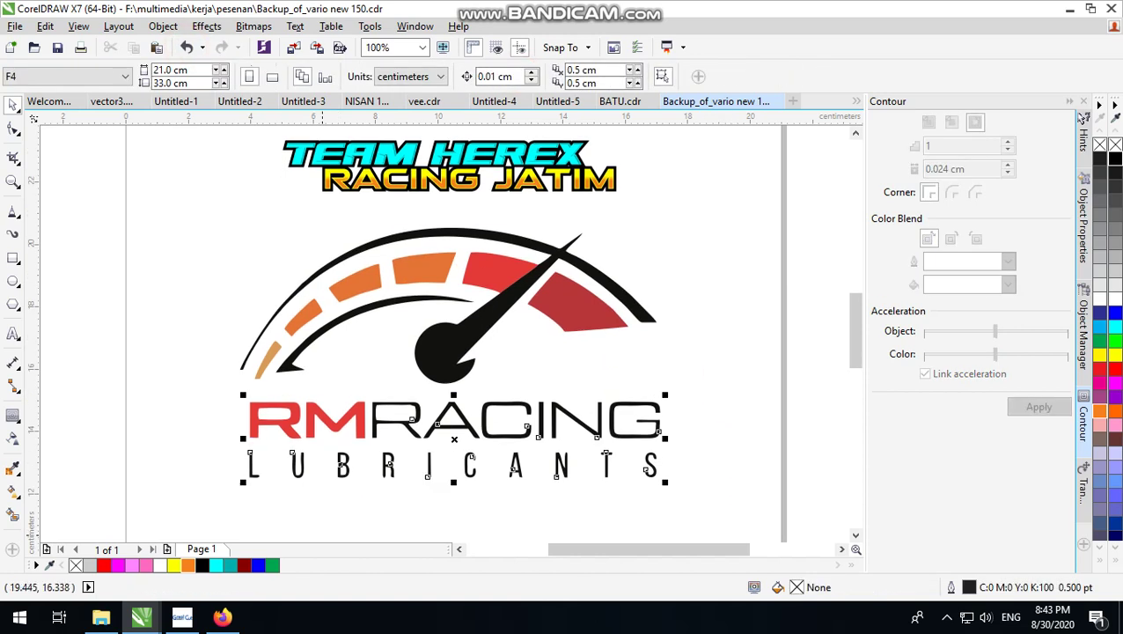
pyautogui.press('Delete')
# Ungroup the red traced shapes and delete the RM letters, keeping the gauge segment
pyautogui.click(314, 434)
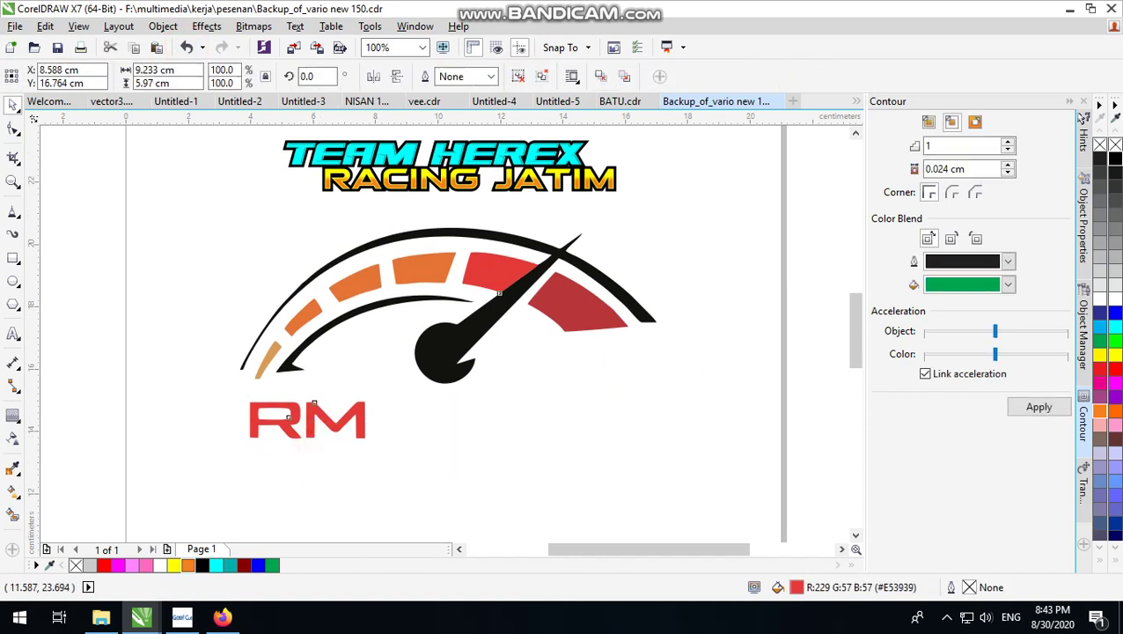
pyautogui.click(517, 76)
pyautogui.moveTo(464, 508); pyautogui.dragTo(160, 376)
pyautogui.press('Delete')
# Group all the remaining gauge parts into one object
pyautogui.scroll(-2, 474, 447)
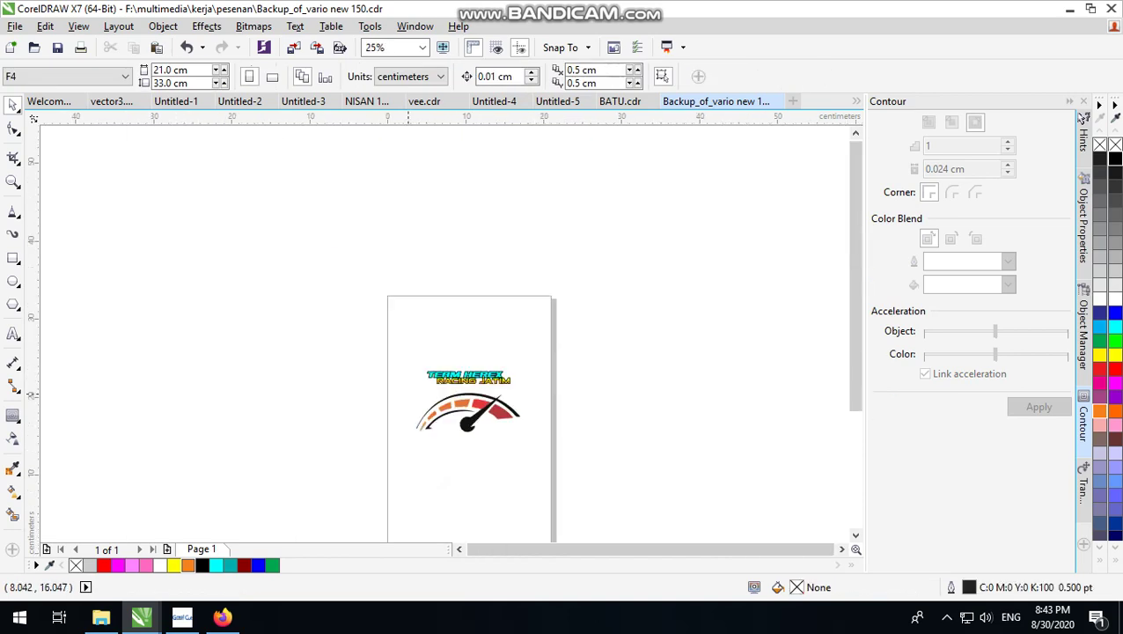
pyautogui.scroll(3, 459, 389)
pyautogui.scroll(-1, 405, 361)
pyautogui.moveTo(274, 363)
pyautogui.mouseDown()
pyautogui.moveTo(572, 433)
pyautogui.moveTo(273, 363)
pyautogui.mouseUp()
pyautogui.scroll(1, 318, 346)
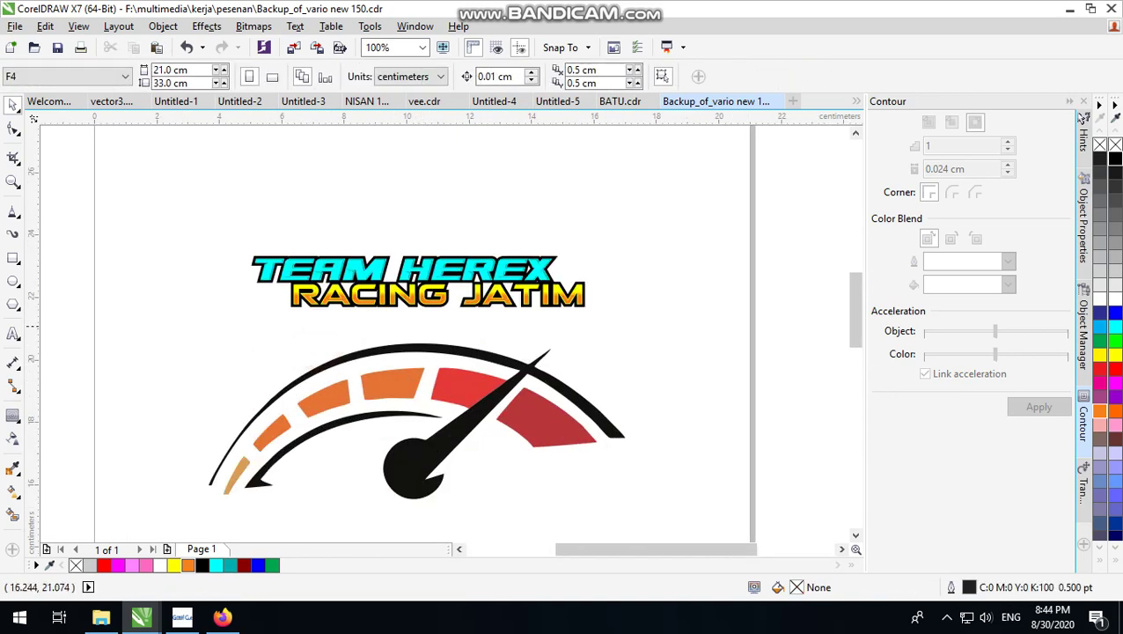
pyautogui.moveTo(721, 324); pyautogui.dragTo(199, 607)
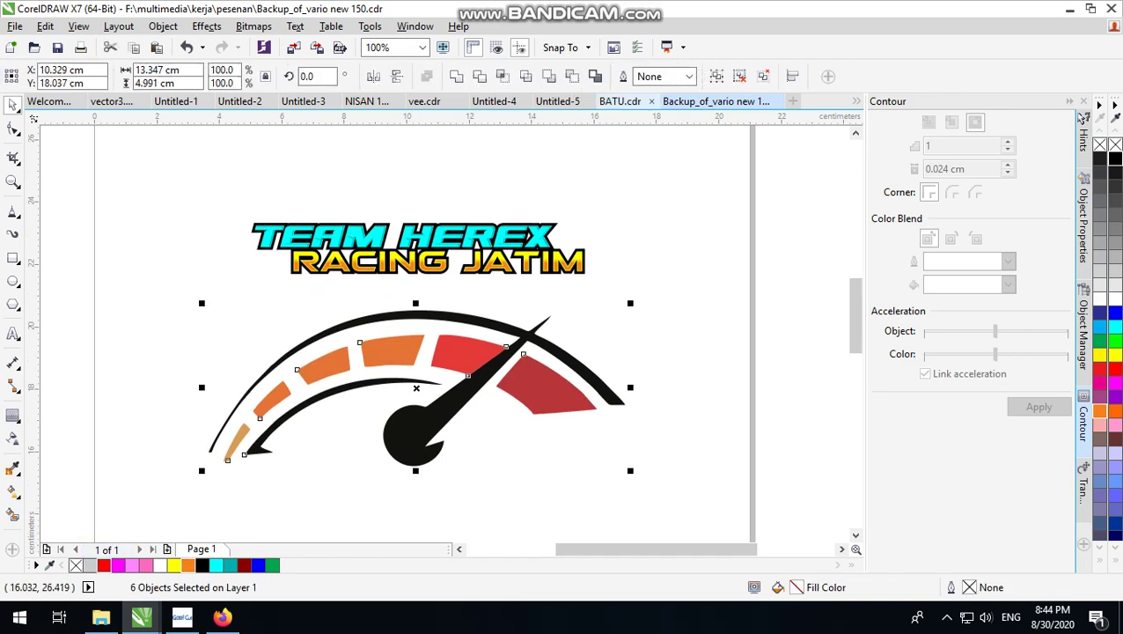
pyautogui.click(713, 76)
# Move the gauge onto the TEAM HEREX lettering and scale it down proportionally to about 7.7 cm wide
pyautogui.scroll(-1, 539, 400)
pyautogui.moveTo(533, 370); pyautogui.dragTo(547, 258)
pyautogui.moveTo(606, 238); pyautogui.dragTo(538, 265)
pyautogui.scroll(1, 471, 251)
pyautogui.moveTo(474, 300); pyautogui.dragTo(499, 302)
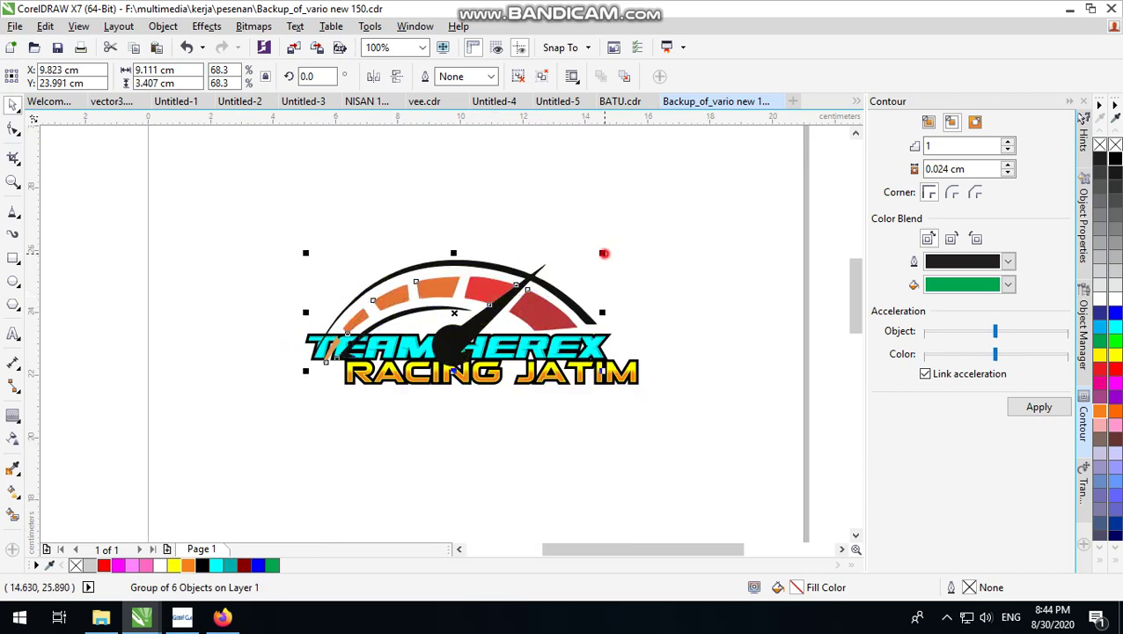
pyautogui.moveTo(603, 254); pyautogui.dragTo(562, 270)
pyautogui.scroll(1, 480, 303)
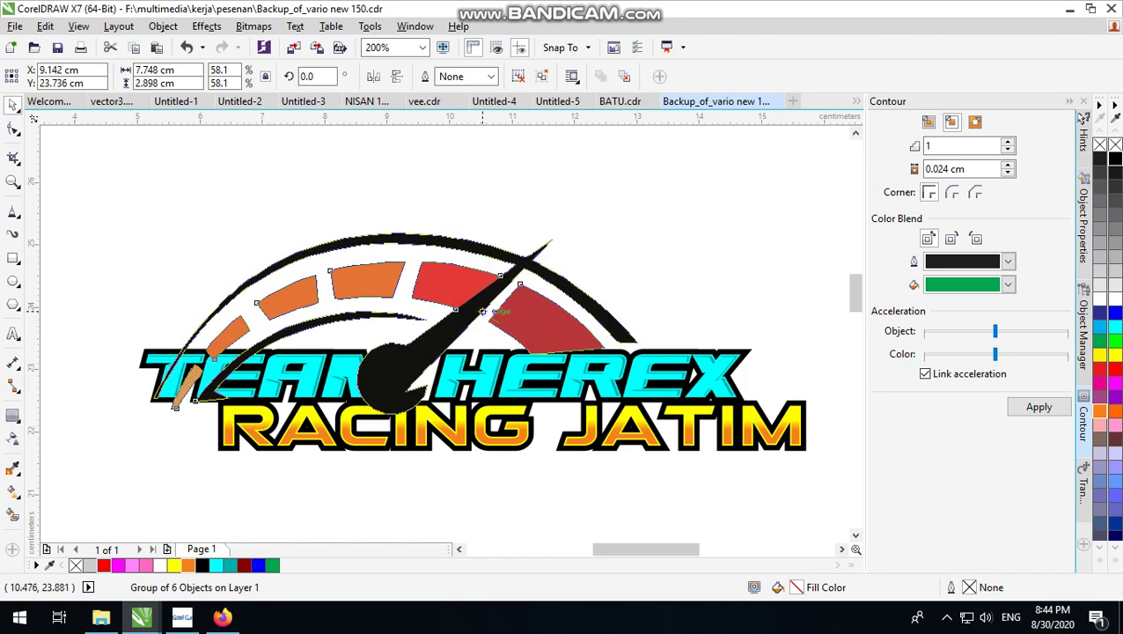
pyautogui.moveTo(482, 311); pyautogui.dragTo(486, 314)
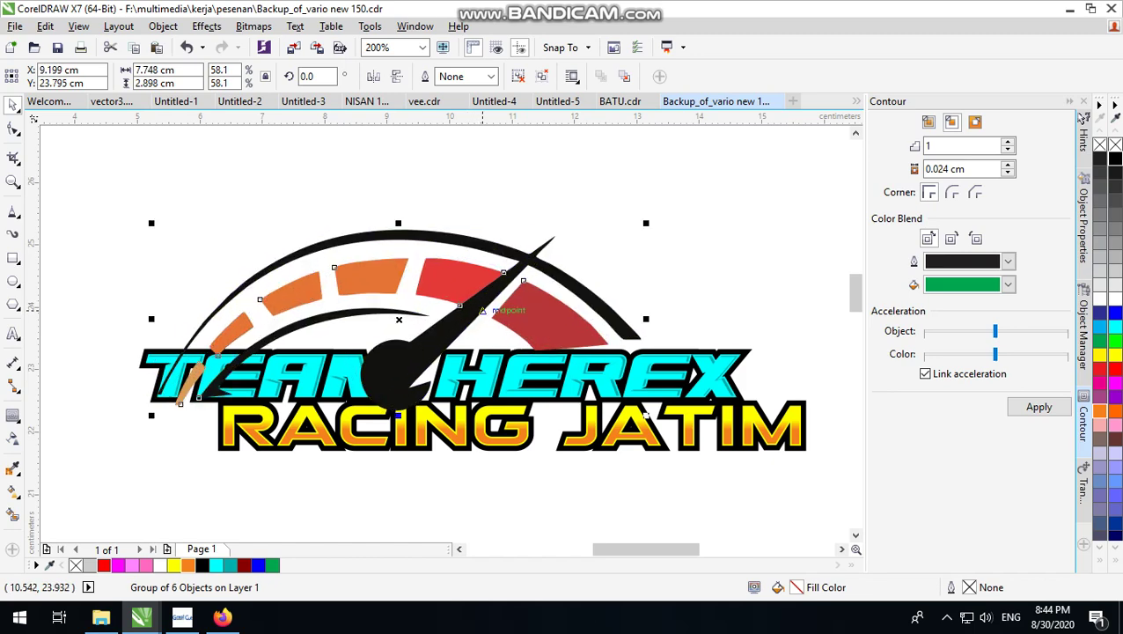
# Send the gauge to the back of the page, behind the TEAM HEREX RACING JATIM lettering
pyautogui.rightClick(472, 297)
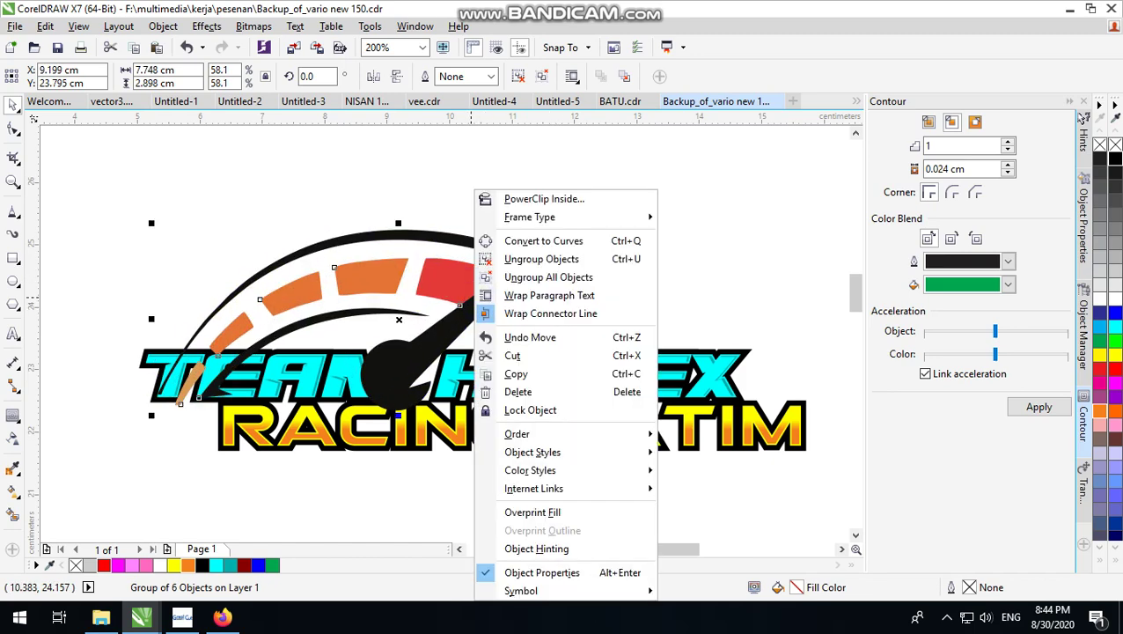
pyautogui.scroll(-2, 473, 297)
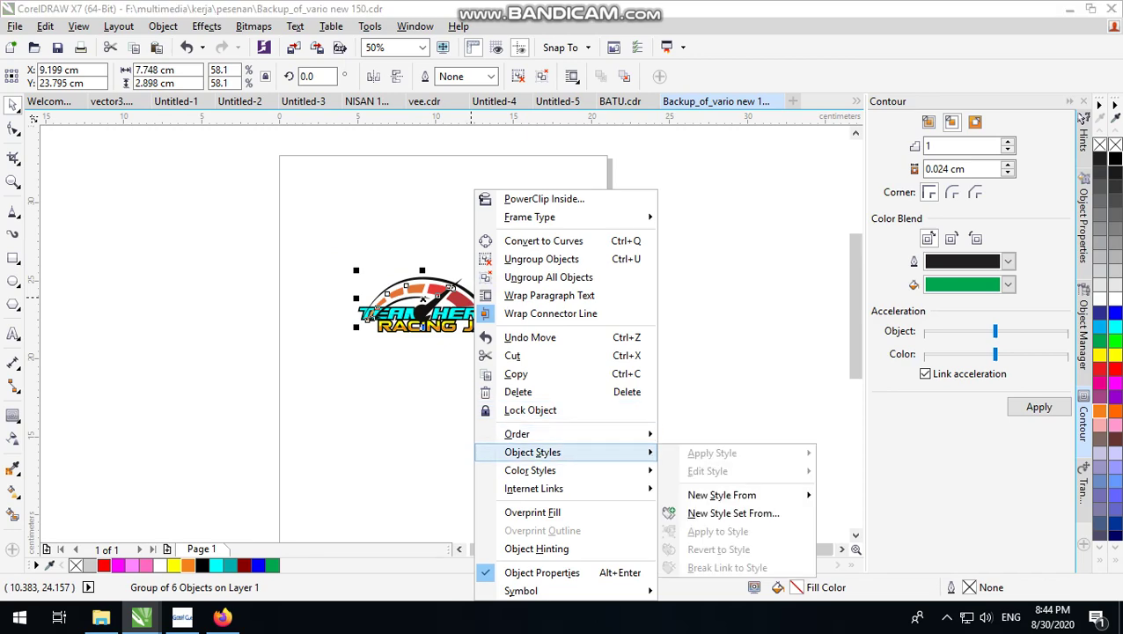
pyautogui.moveTo(577, 434)
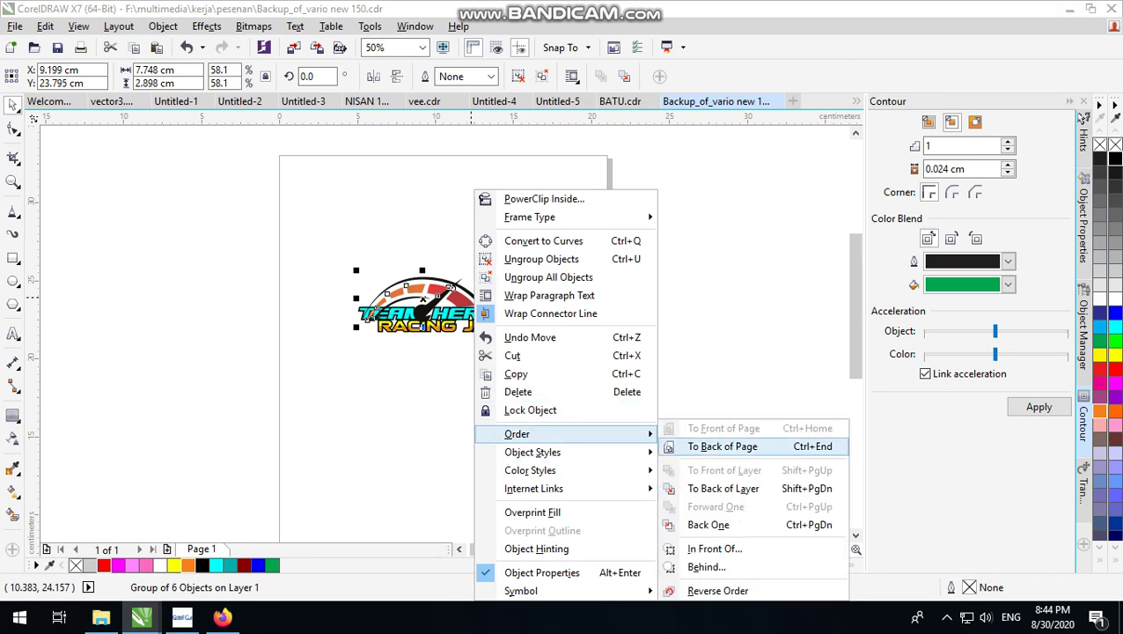
pyautogui.click(719, 447)
pyautogui.scroll(2, 463, 279)
pyautogui.click(580, 254)
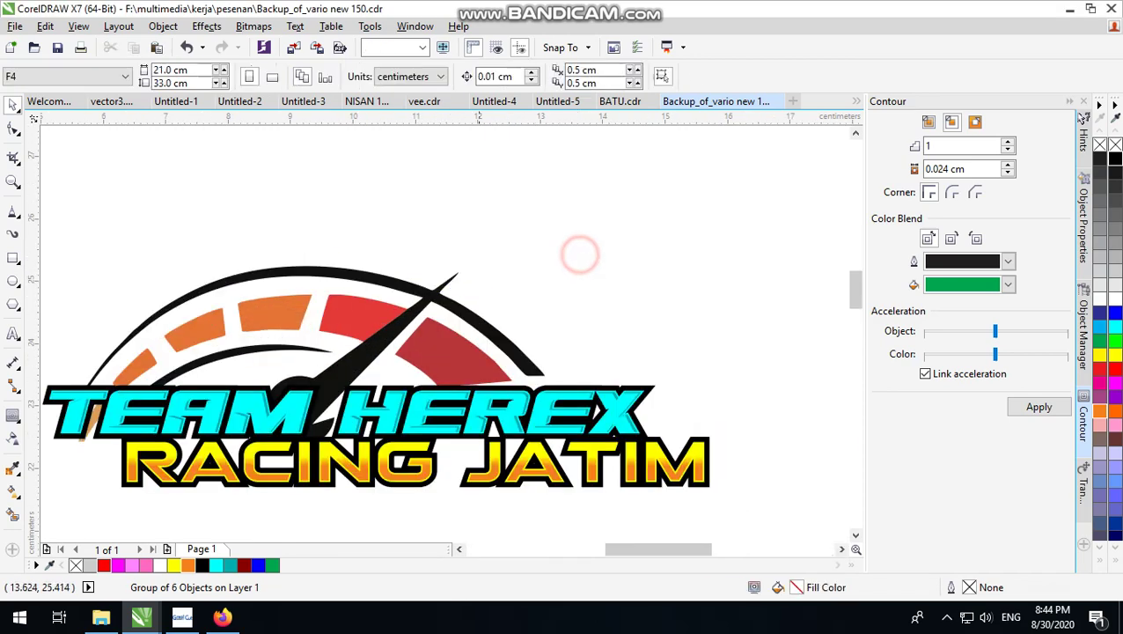
# Ungroup the gauge and fill its large dark-red end segment with bright red
pyautogui.moveTo(464, 341); pyautogui.dragTo(473, 297)
pyautogui.hotkey('ctrl', 'z')
pyautogui.click(518, 76)
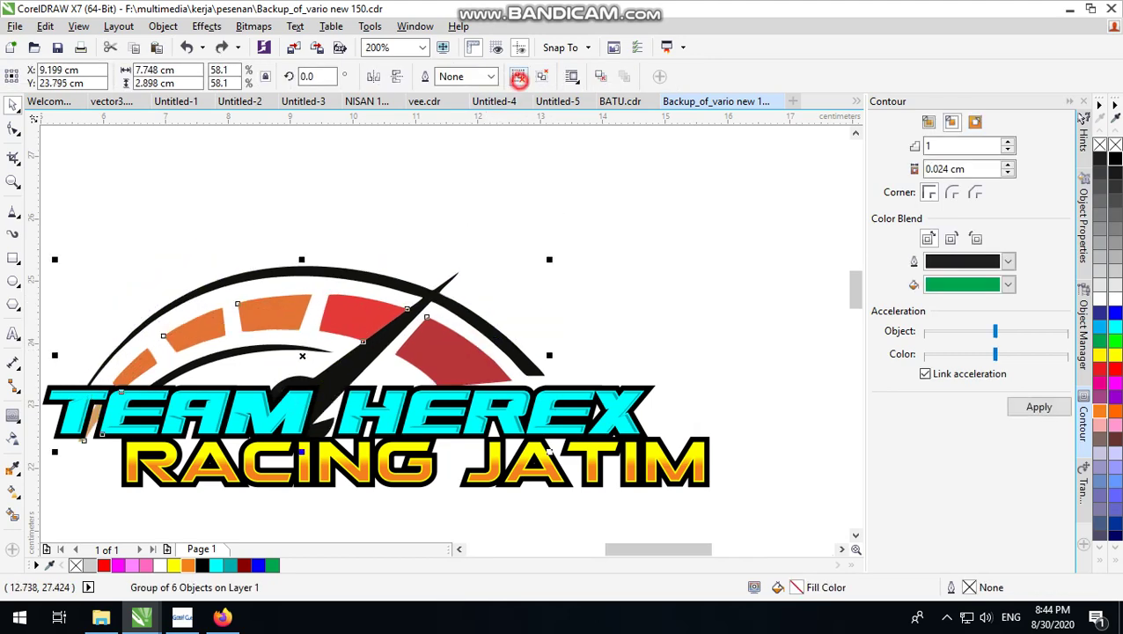
pyautogui.click(462, 356)
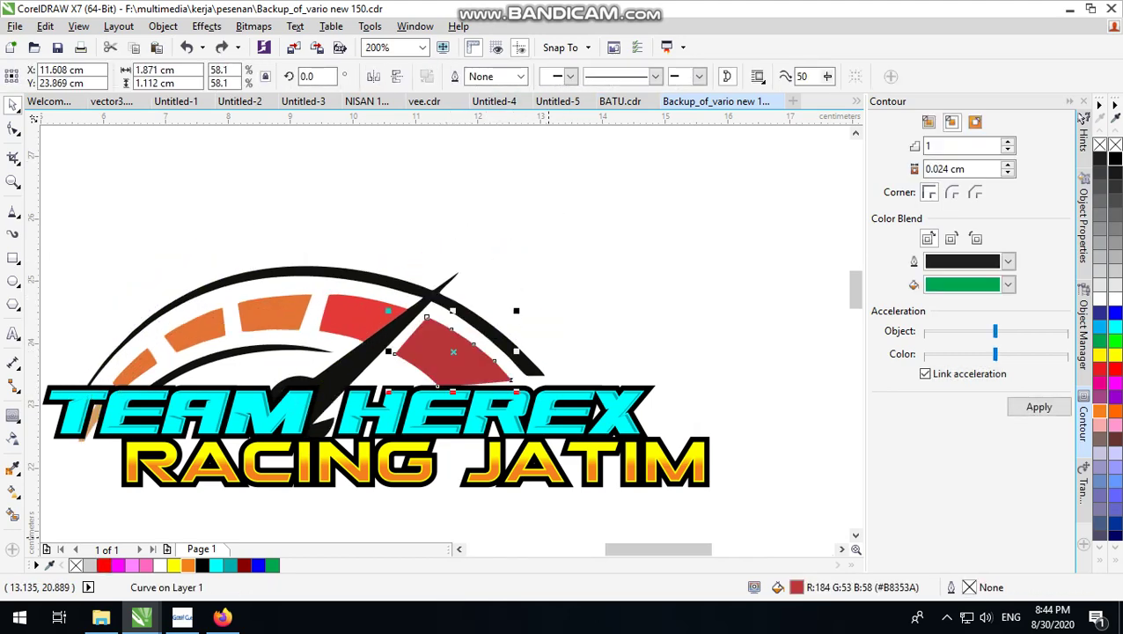
pyautogui.click(159, 565)
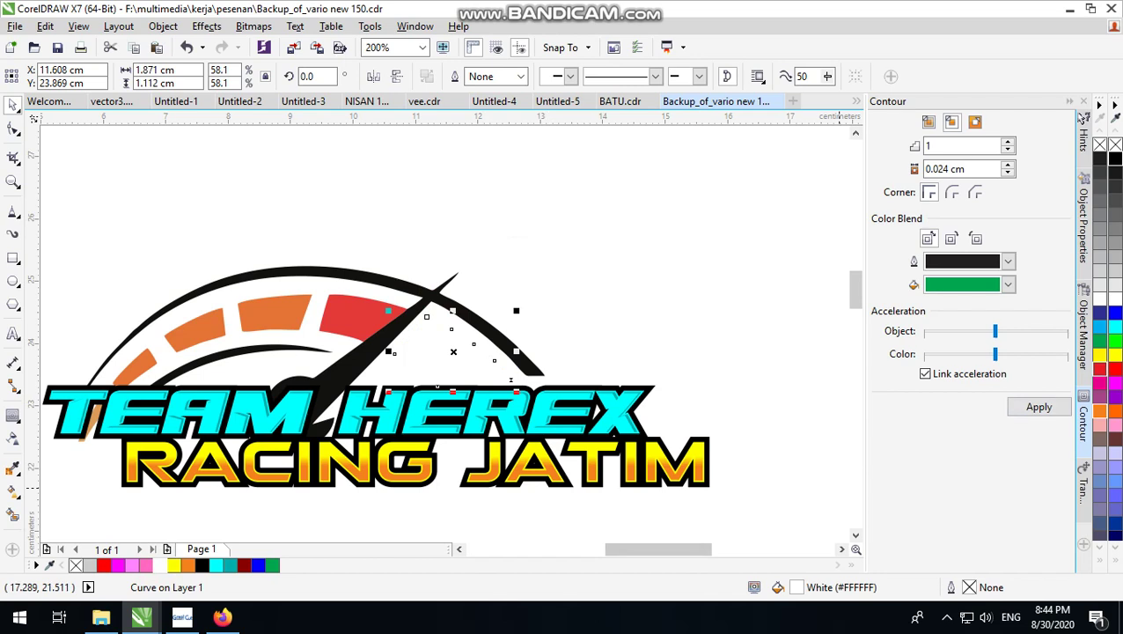
pyautogui.click(1113, 368)
pyautogui.click(604, 308)
# Fill the segment beside the red one with orange and the group of three segments before it with yellow
pyautogui.click(374, 319)
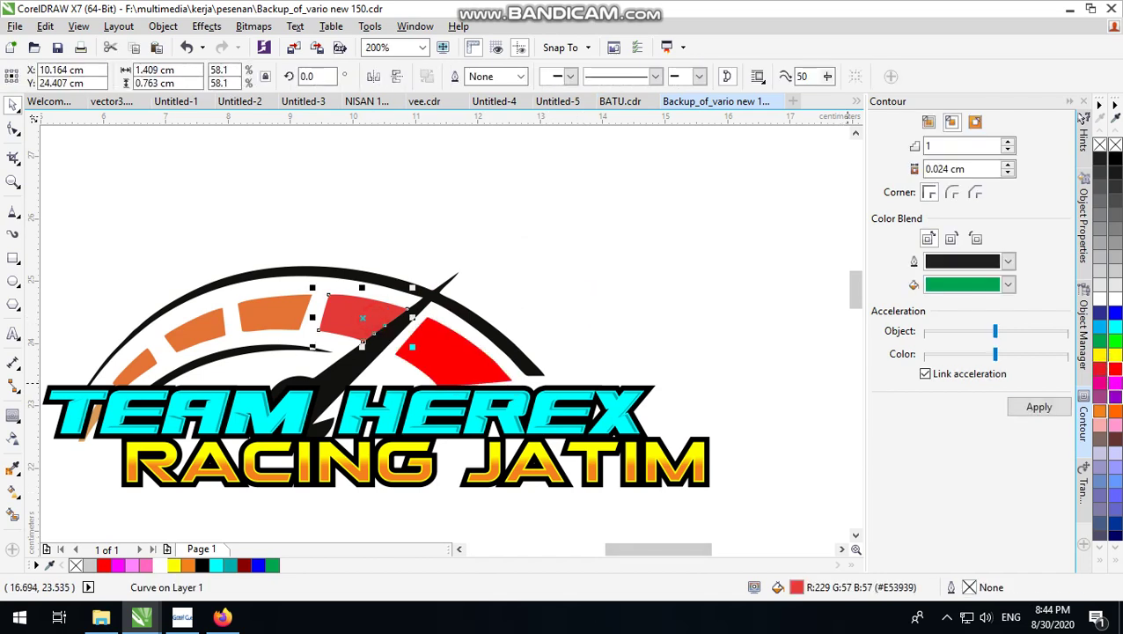
pyautogui.click(1115, 410)
pyautogui.click(530, 265)
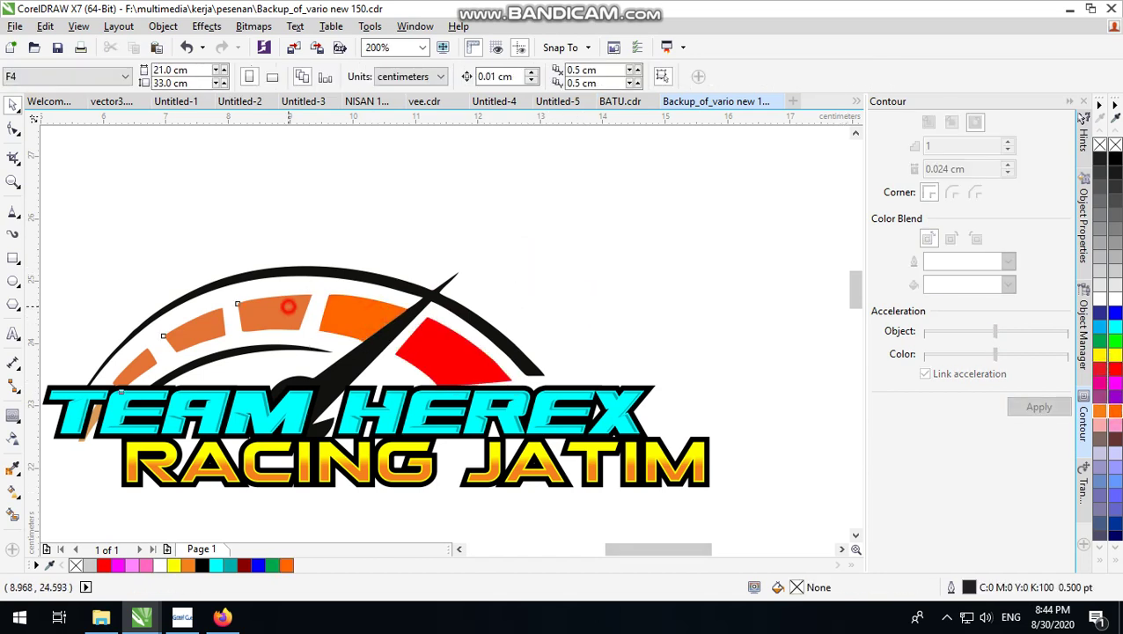
pyautogui.click(288, 304)
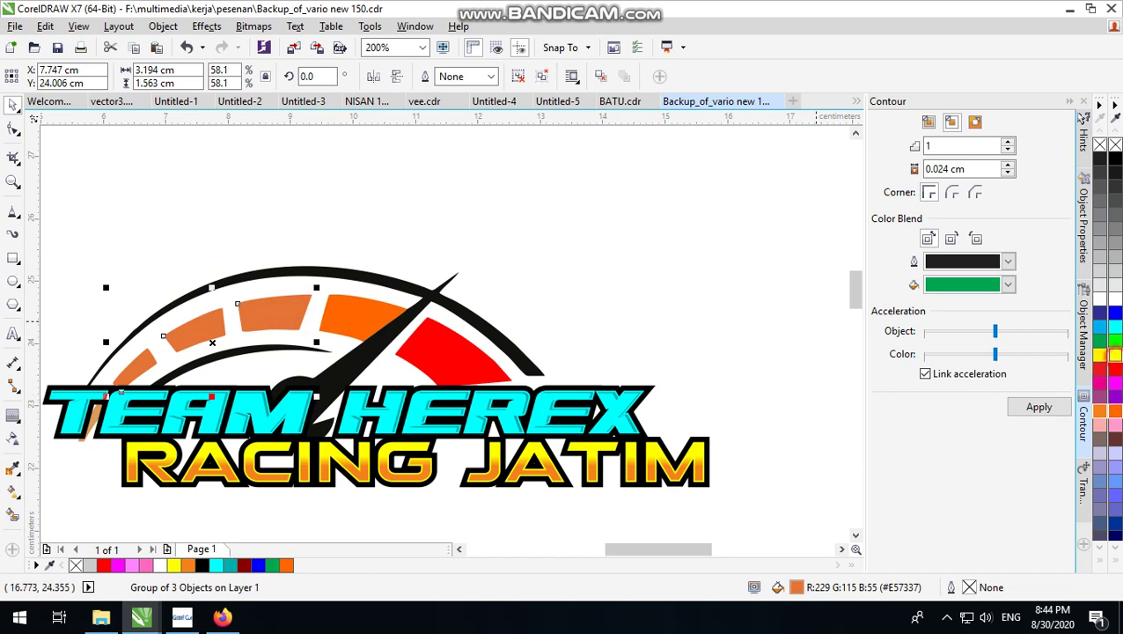
pyautogui.click(1100, 354)
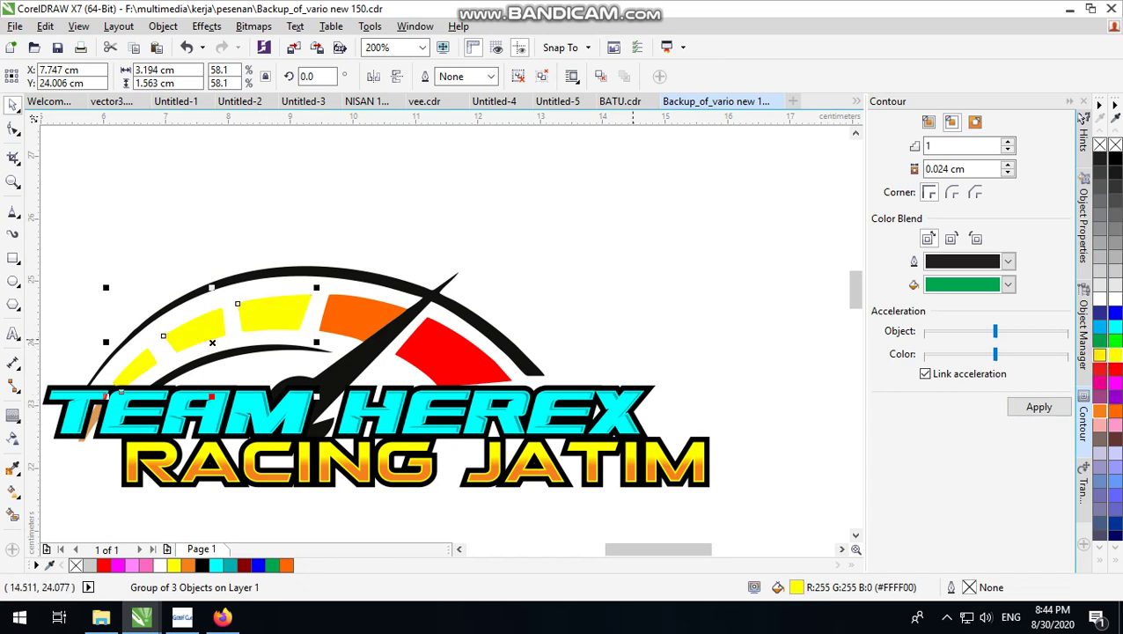
pyautogui.click(578, 284)
pyautogui.scroll(-1, 599, 324)
pyautogui.scroll(1, 552, 322)
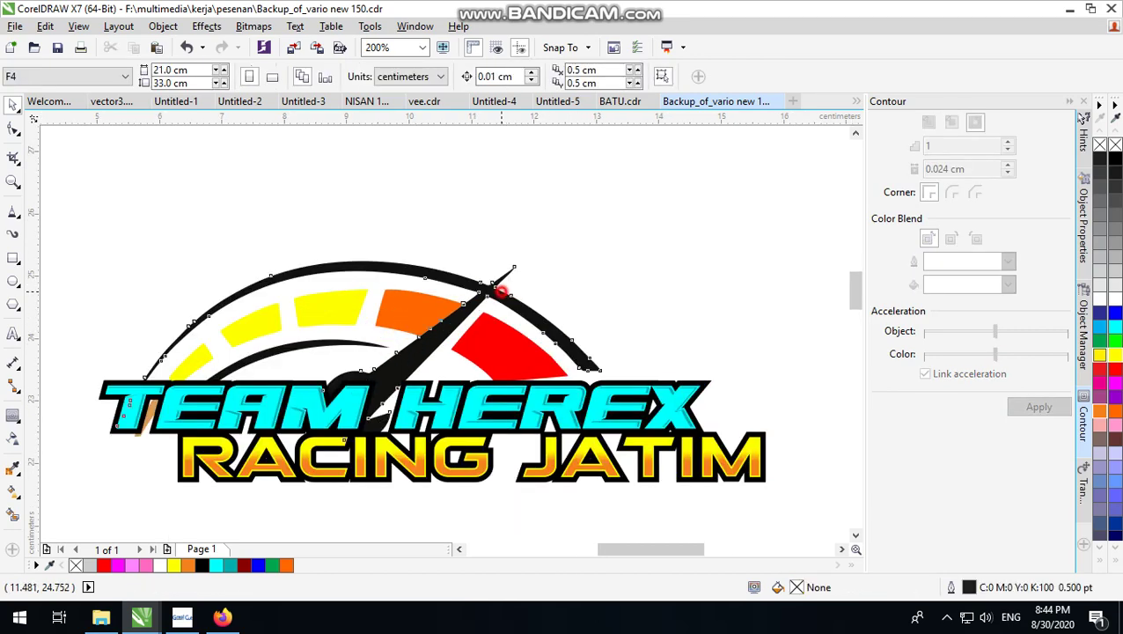
# Combine the gauge's outer arc and needle with the inner arc and fill the resulting curve white
pyautogui.moveTo(499, 290); pyautogui.dragTo(500, 257)
pyautogui.hotkey('ctrl', 'z')
pyautogui.keyDown('shift'); pyautogui.click(266, 350); pyautogui.keyUp('shift')
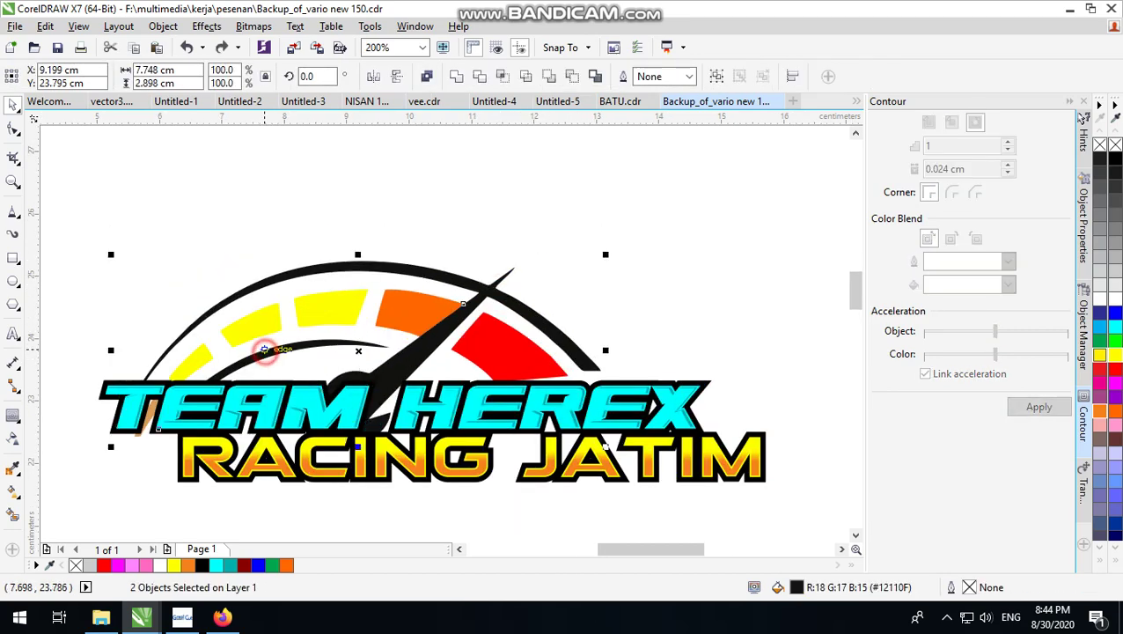
pyautogui.click(428, 76)
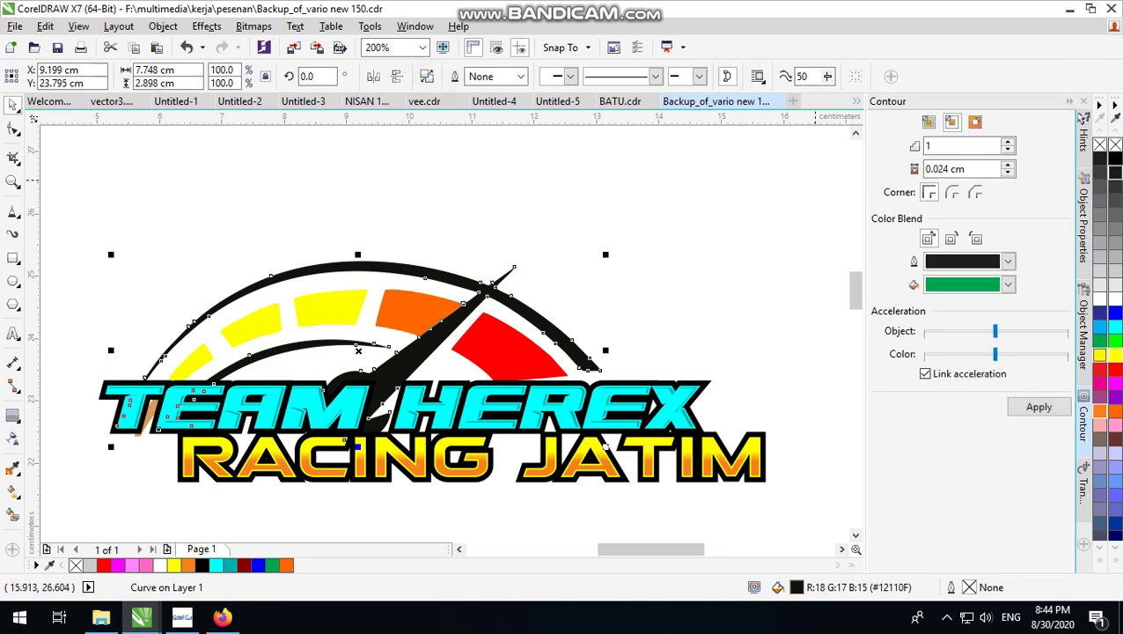
pyautogui.click(1114, 299)
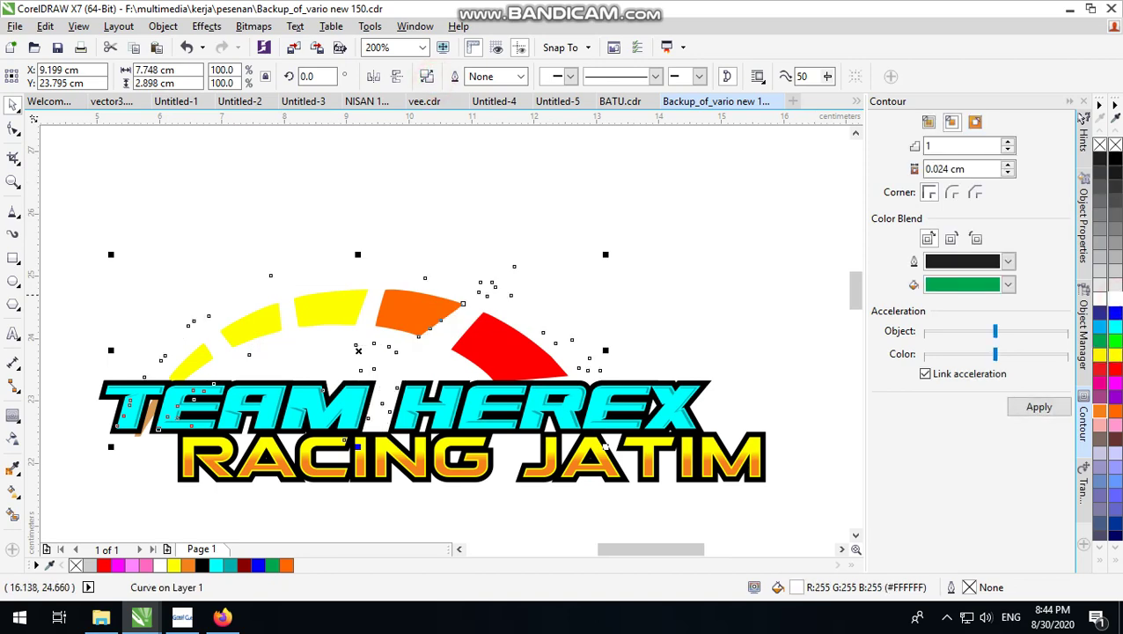
pyautogui.scroll(-1, 616, 284)
pyautogui.scroll(1, 593, 255)
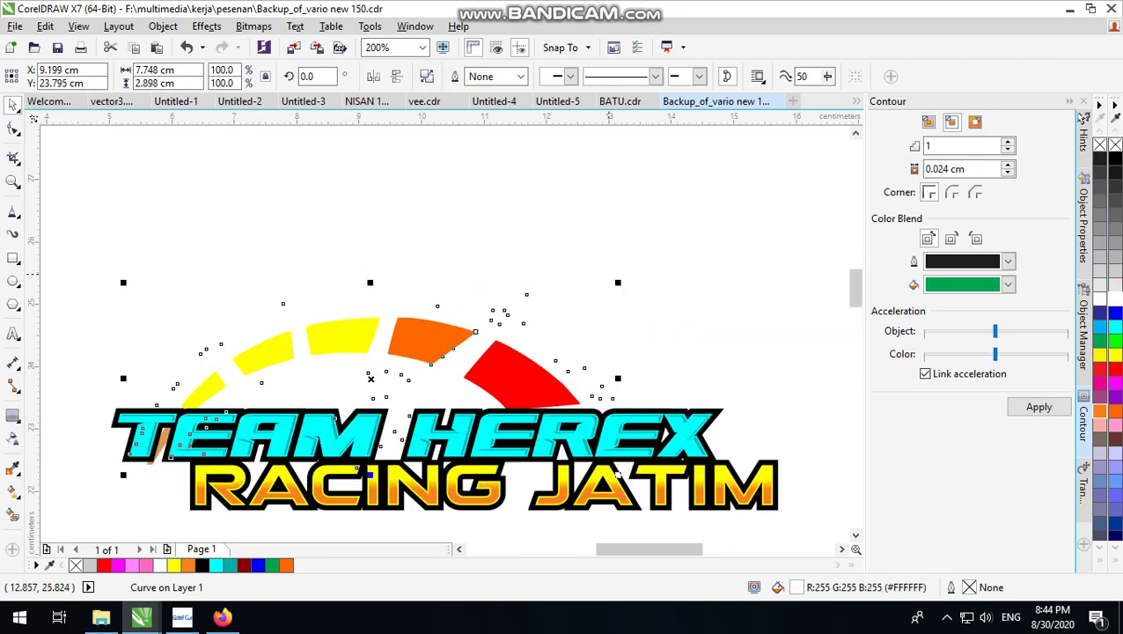
pyautogui.scroll(-1, 593, 255)
pyautogui.scroll(1, 593, 255)
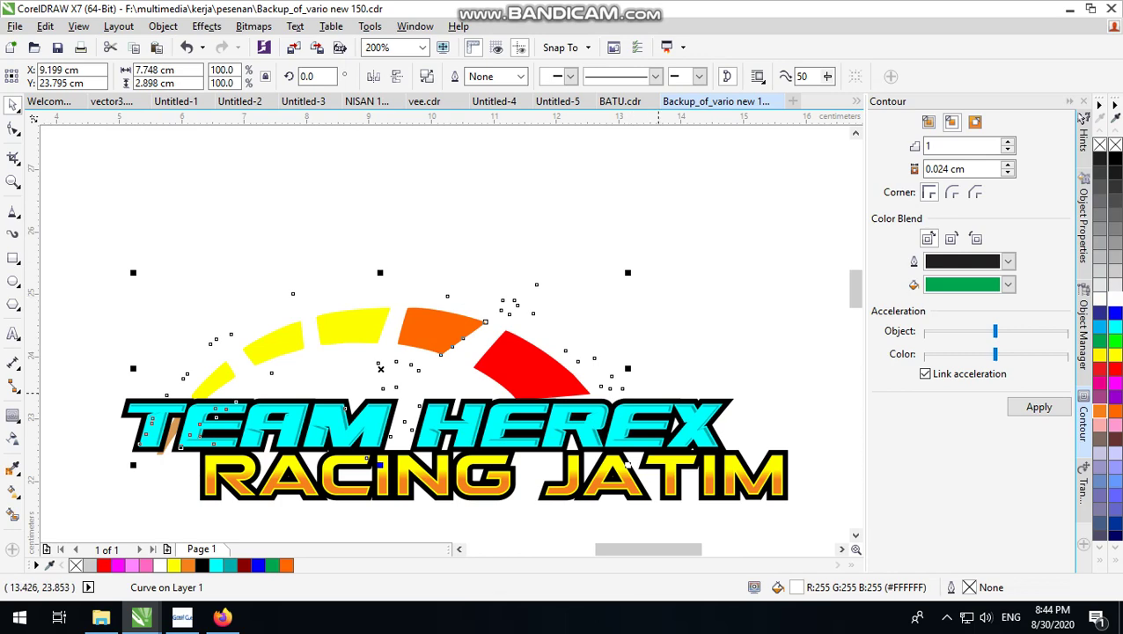
pyautogui.scroll(1, 727, 416)
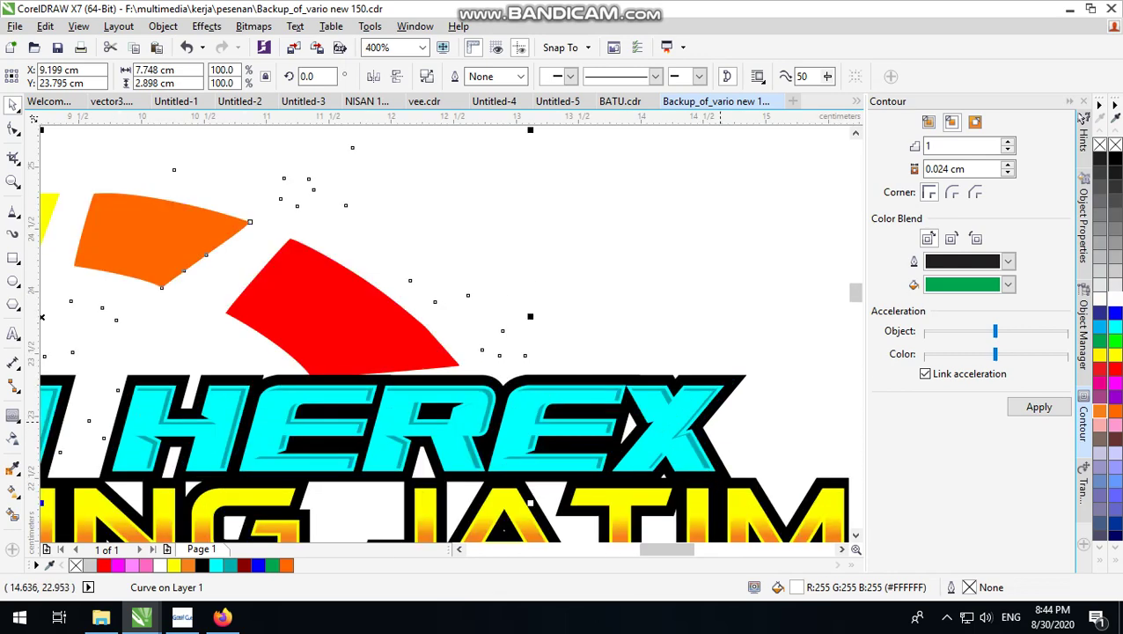
# Duplicate the lettering's black backing shape, placing the copy slightly up and to the right of the original
pyautogui.click(772, 343)
pyautogui.scroll(1, 748, 423)
pyautogui.scroll(-1, 748, 423)
pyautogui.scroll(1, 748, 423)
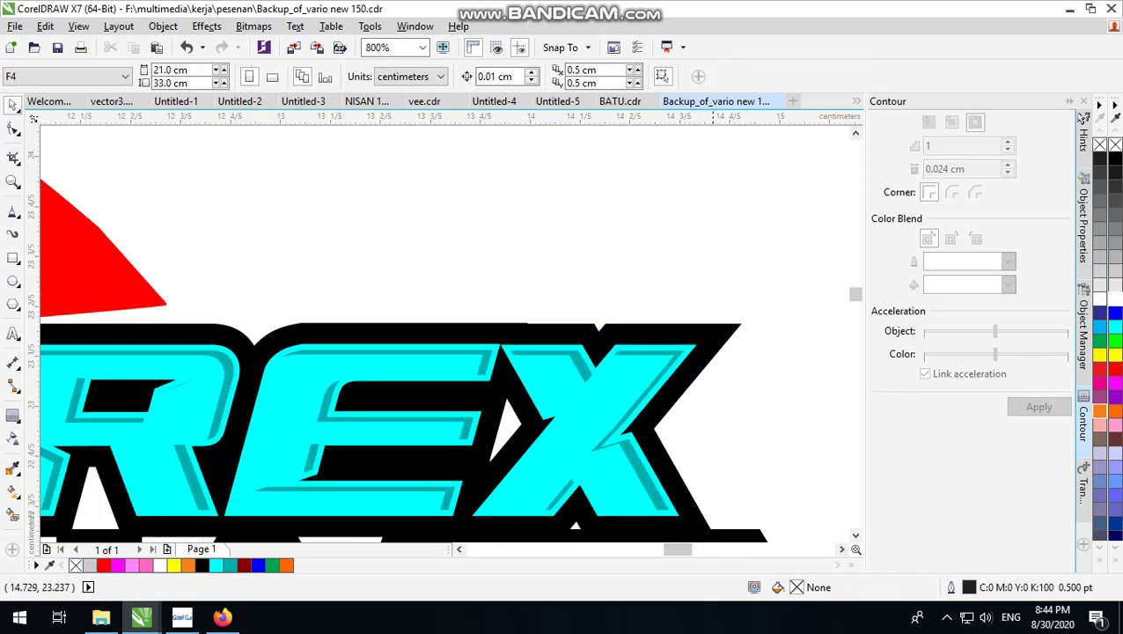
pyautogui.moveTo(715, 343); pyautogui.dragTo(762, 315)
pyautogui.rightClick(762, 317)
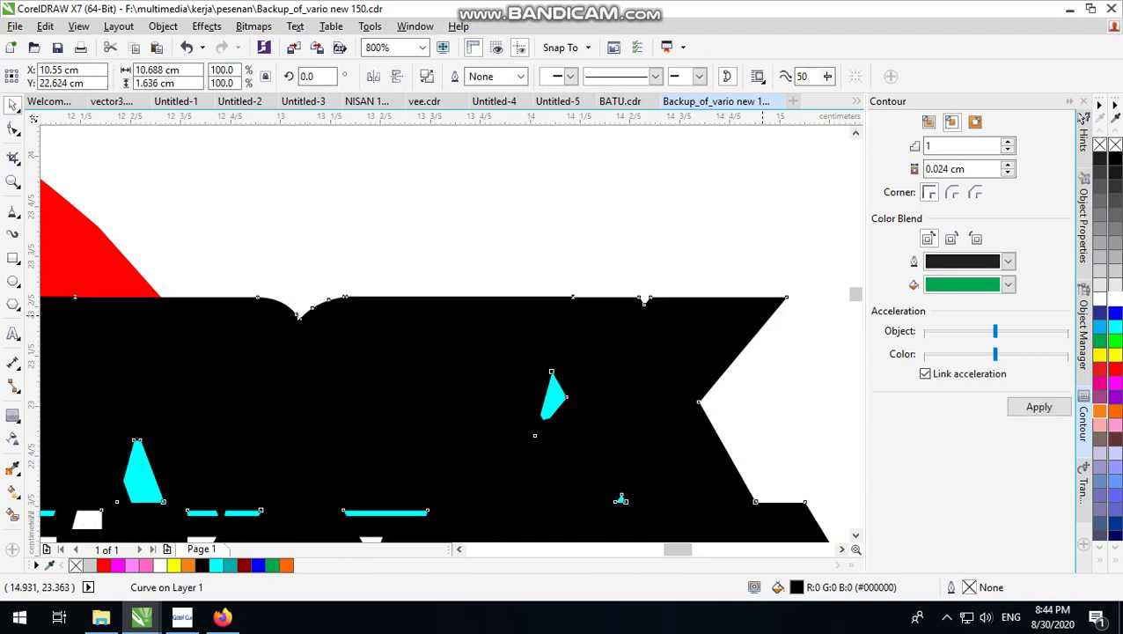
# Send the duplicated black backing shape to the back of the page, behind the lettering
pyautogui.scroll(-1, 761, 318)
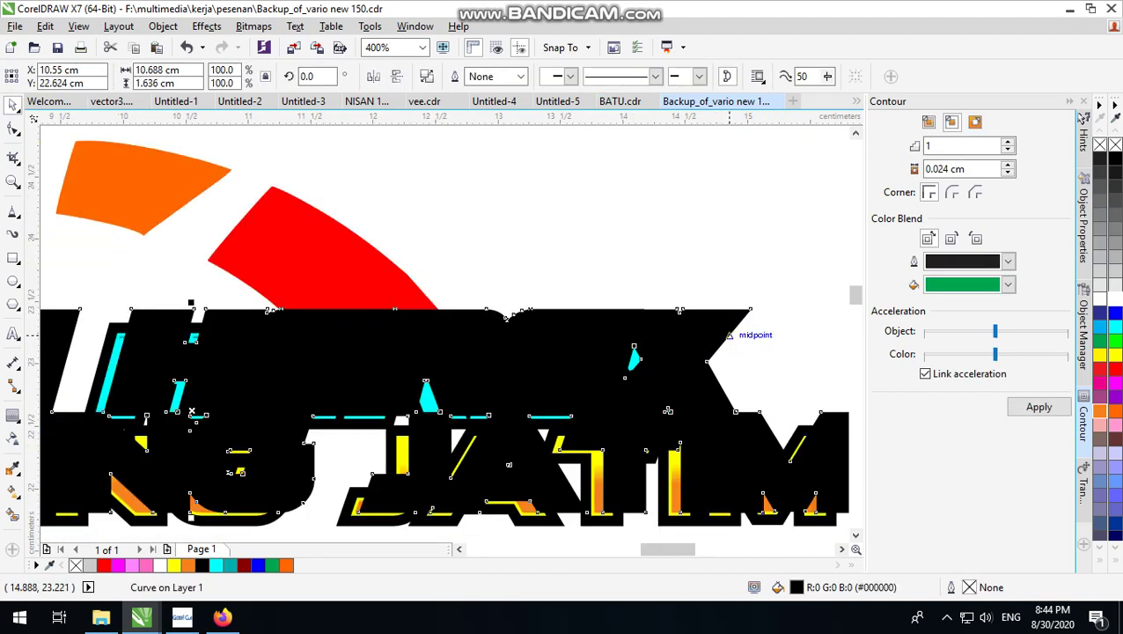
pyautogui.rightClick(727, 322)
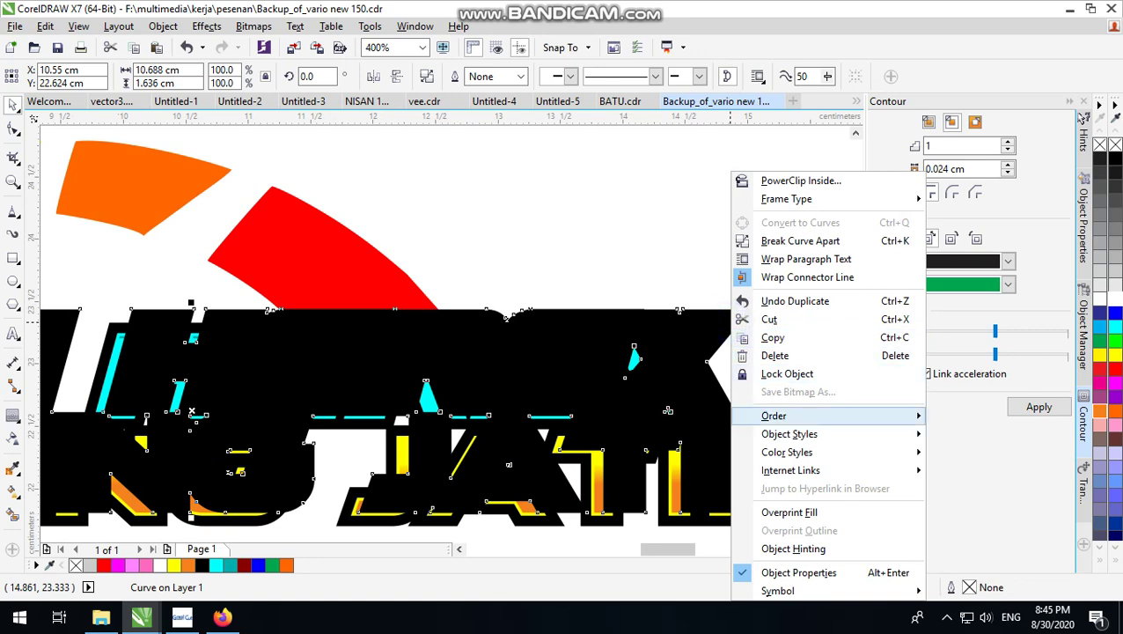
pyautogui.moveTo(836, 433)
pyautogui.moveTo(792, 415)
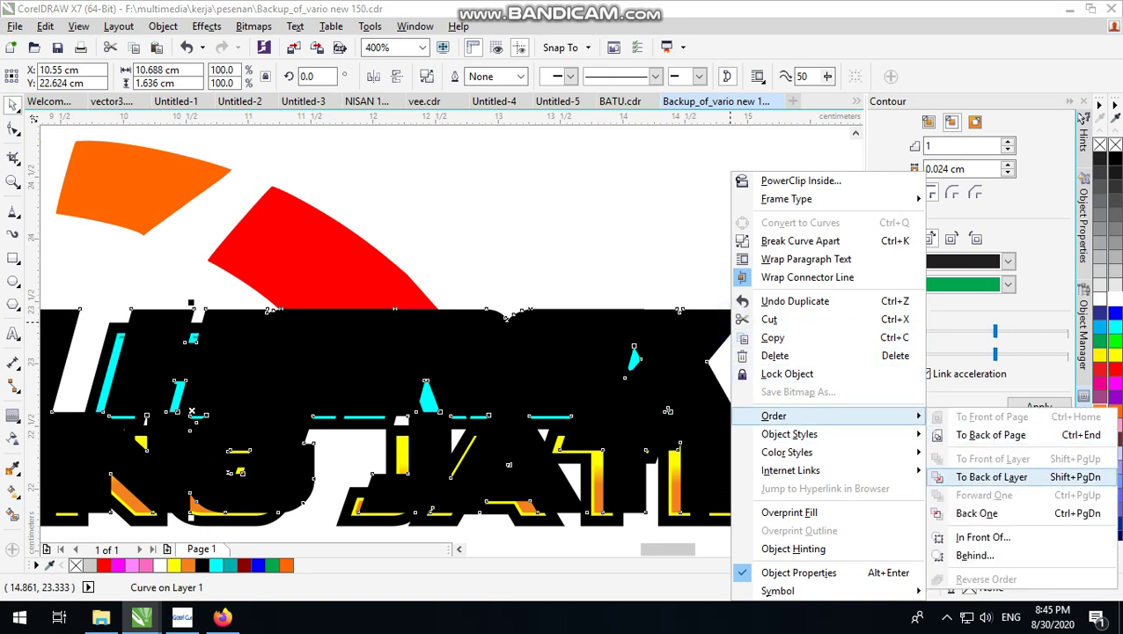
pyautogui.click(991, 433)
pyautogui.scroll(-1, 766, 317)
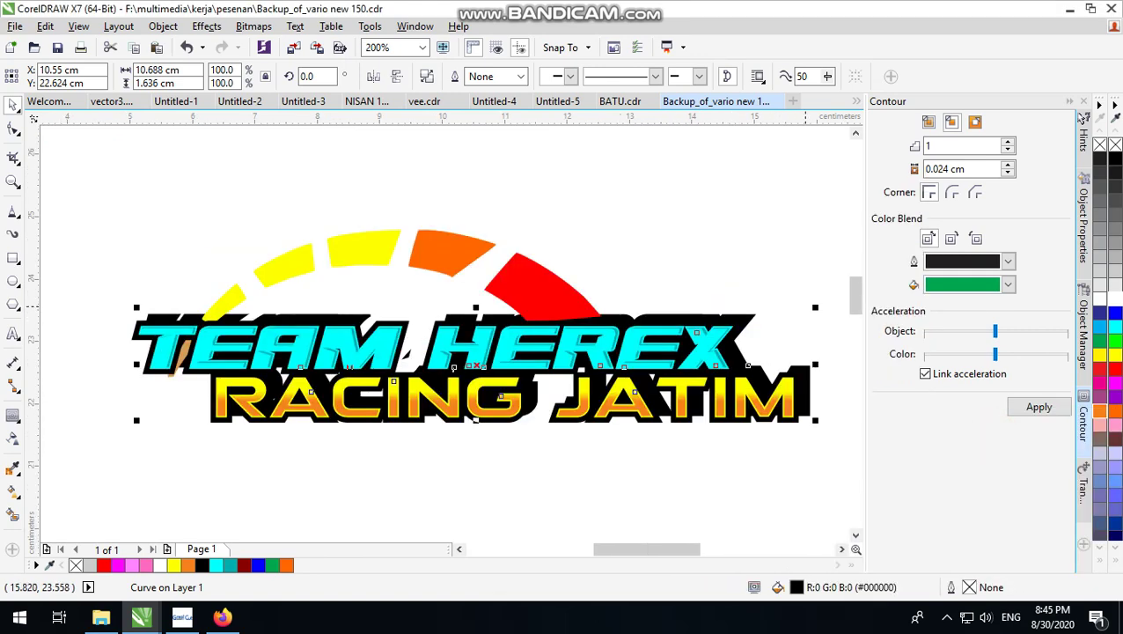
# Group the original black lettering backing with its offset copy
pyautogui.scroll(1, 769, 332)
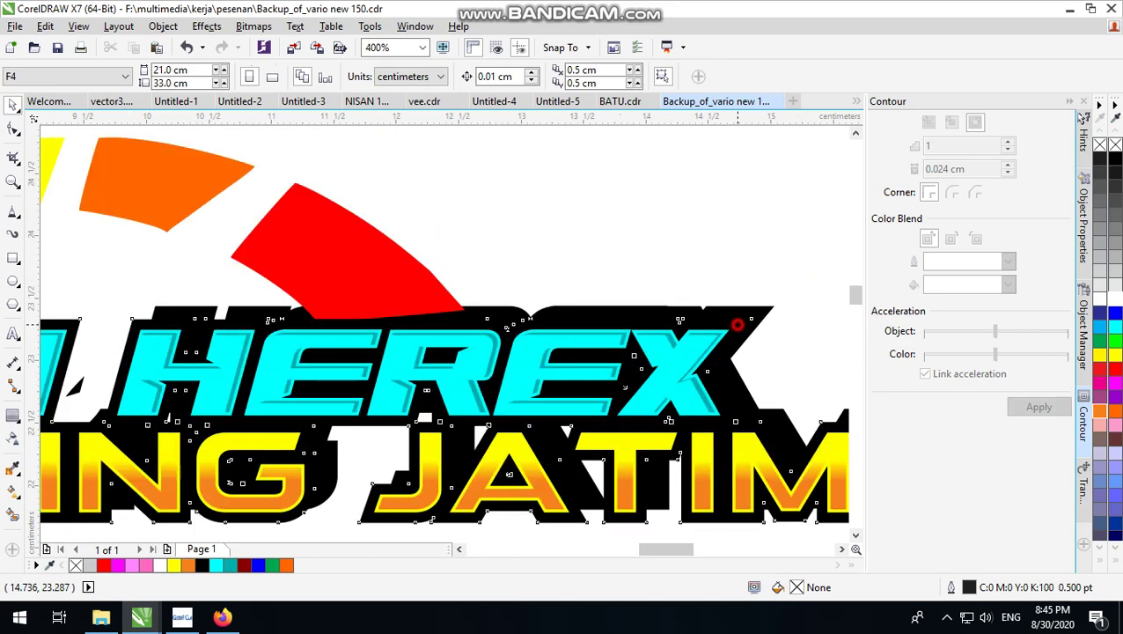
pyautogui.hotkey('ctrl', 'z')
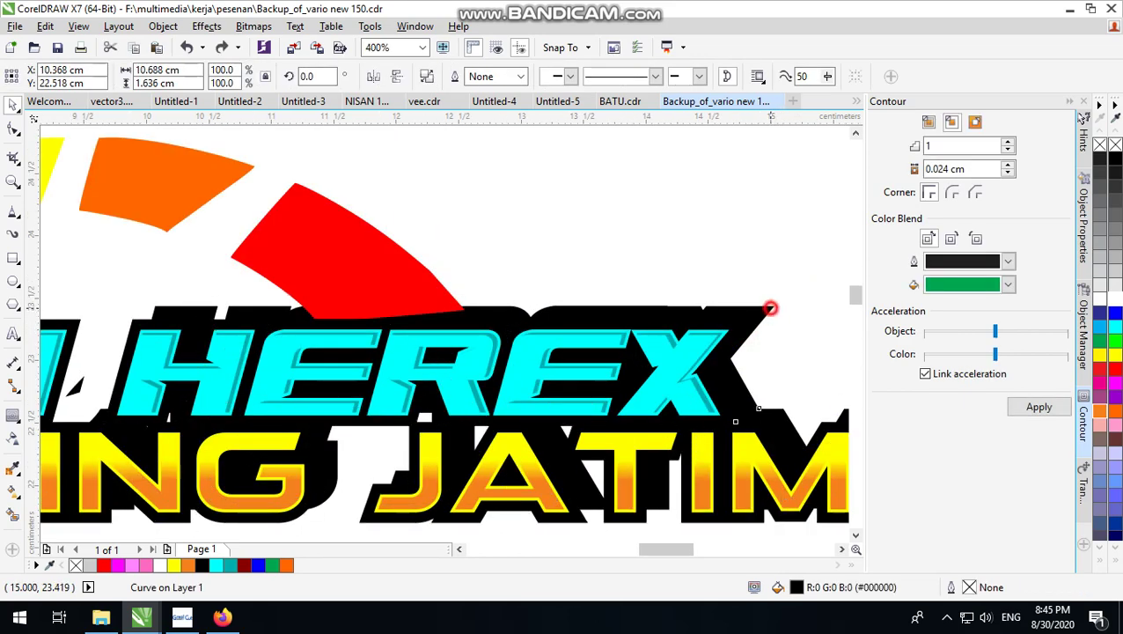
pyautogui.click(771, 309)
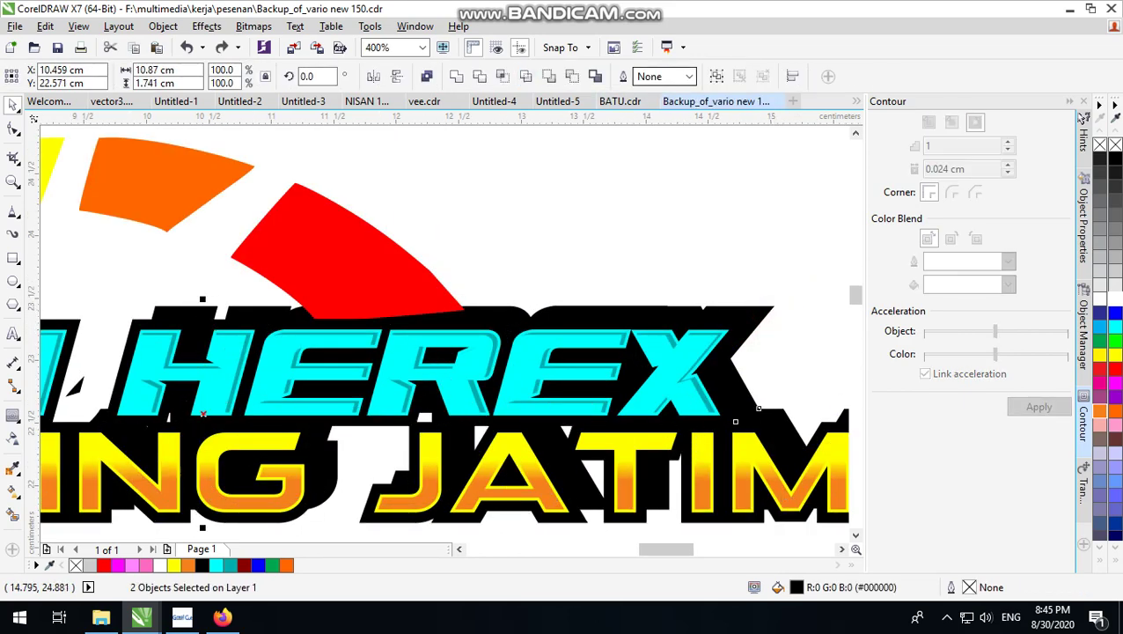
pyautogui.click(716, 76)
pyautogui.scroll(-1, 743, 236)
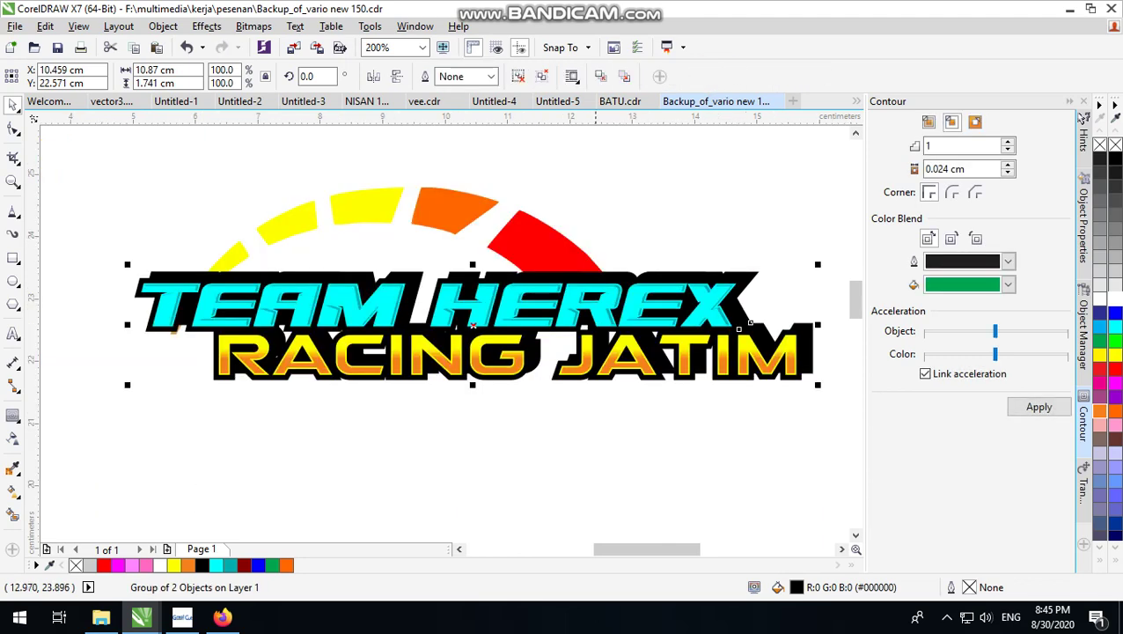
# Give all five gauge objects behind the lettering a black outline and group them
pyautogui.click(543, 233)
pyautogui.scroll(-1, 621, 241)
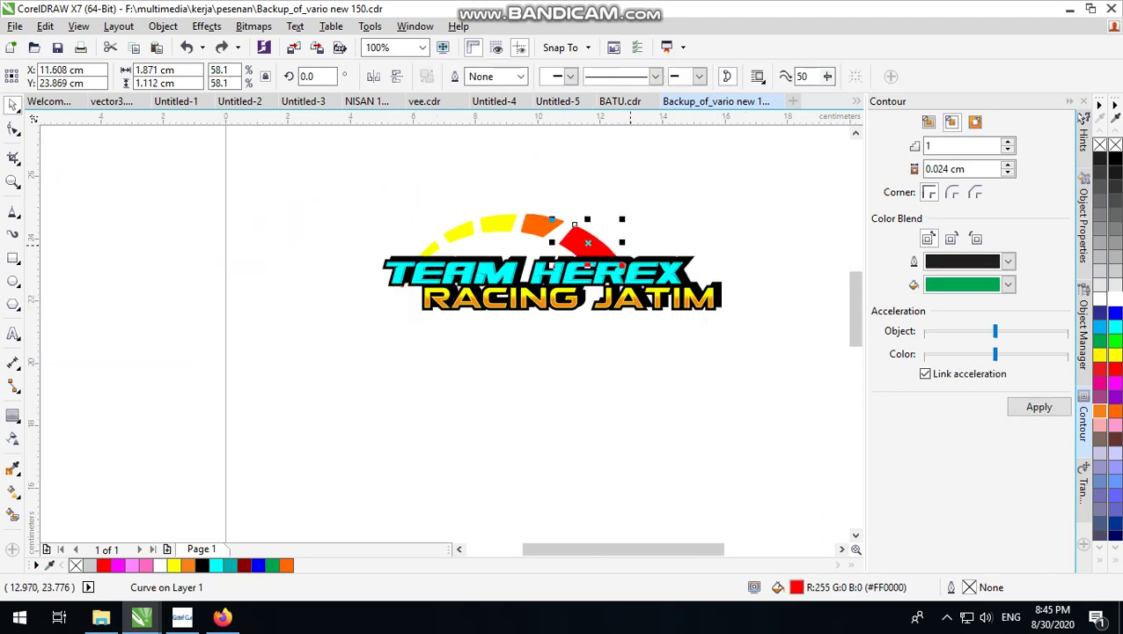
pyautogui.moveTo(641, 125); pyautogui.dragTo(299, 449)
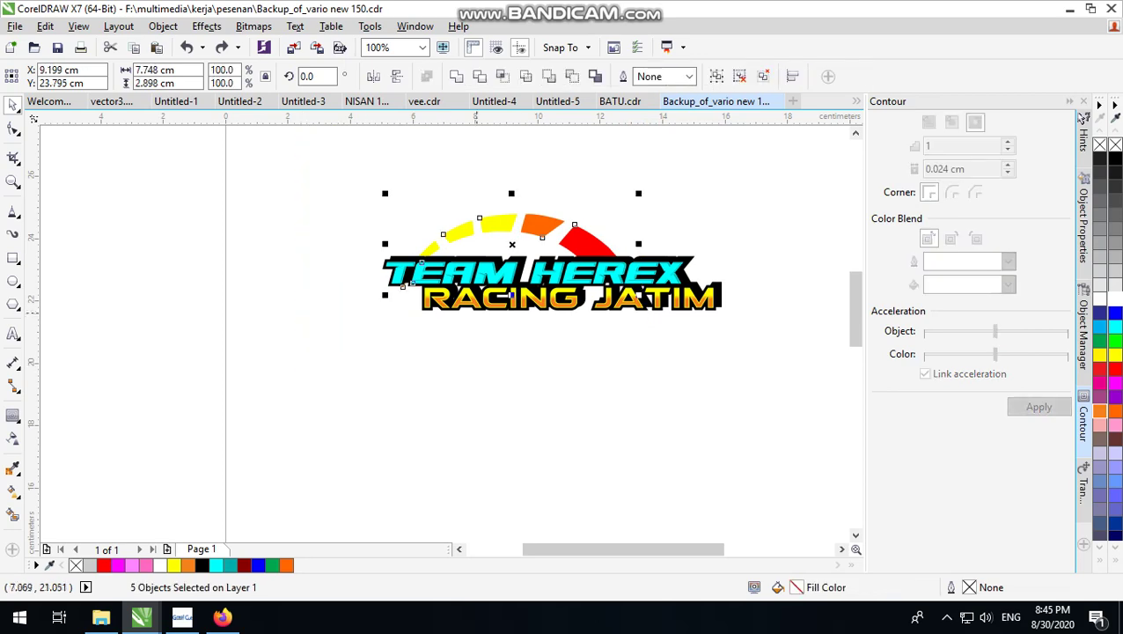
pyautogui.rightClick(1115, 158)
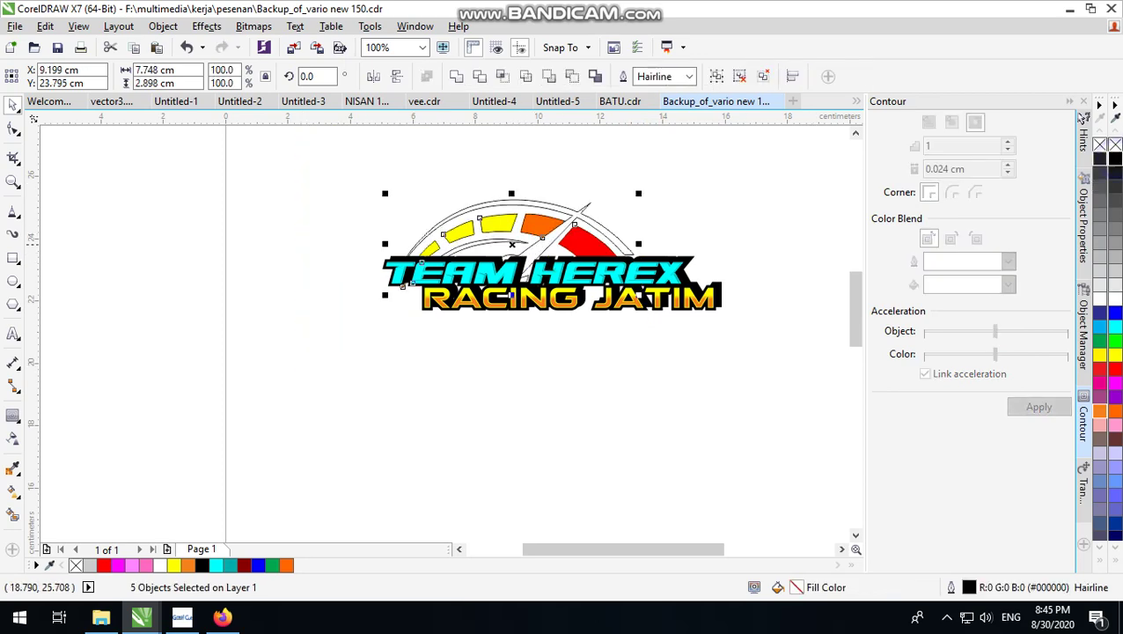
pyautogui.scroll(1, 601, 217)
pyautogui.click(716, 76)
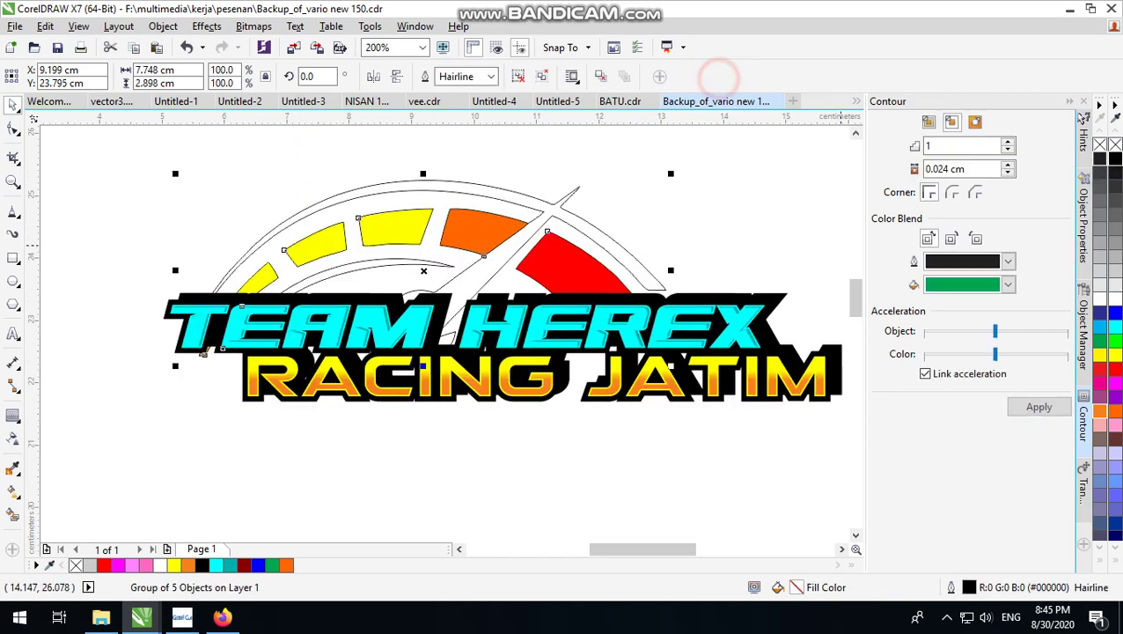
# Apply a one-step outside contour with a 0.024 cm offset and green fill to the gauge group
pyautogui.click(1038, 407)
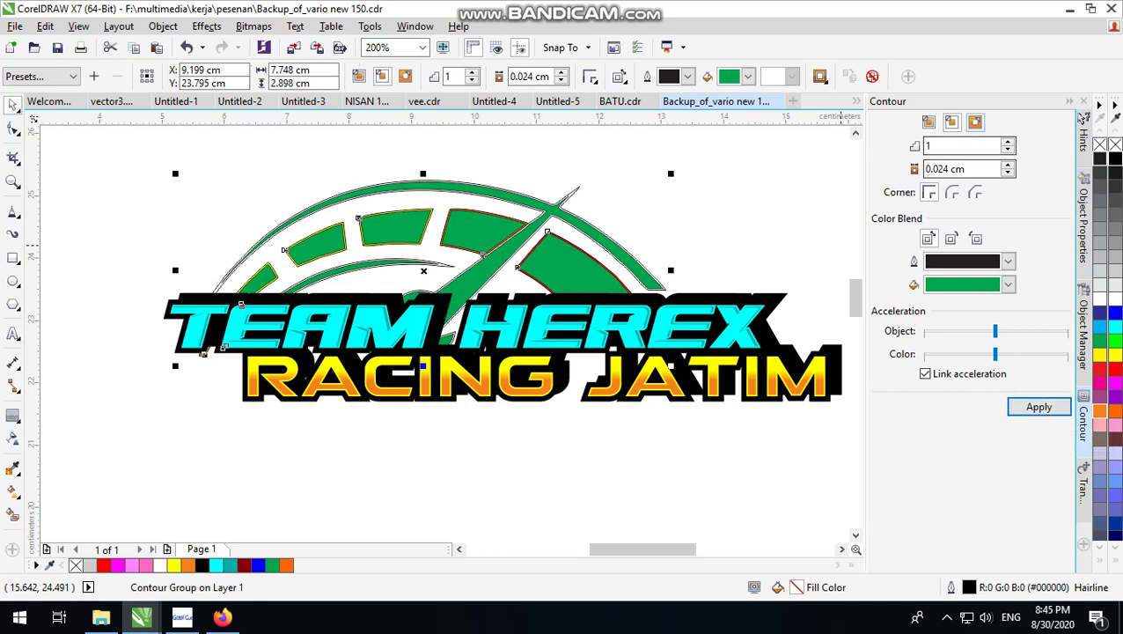
pyautogui.click(974, 122)
pyautogui.click(1038, 407)
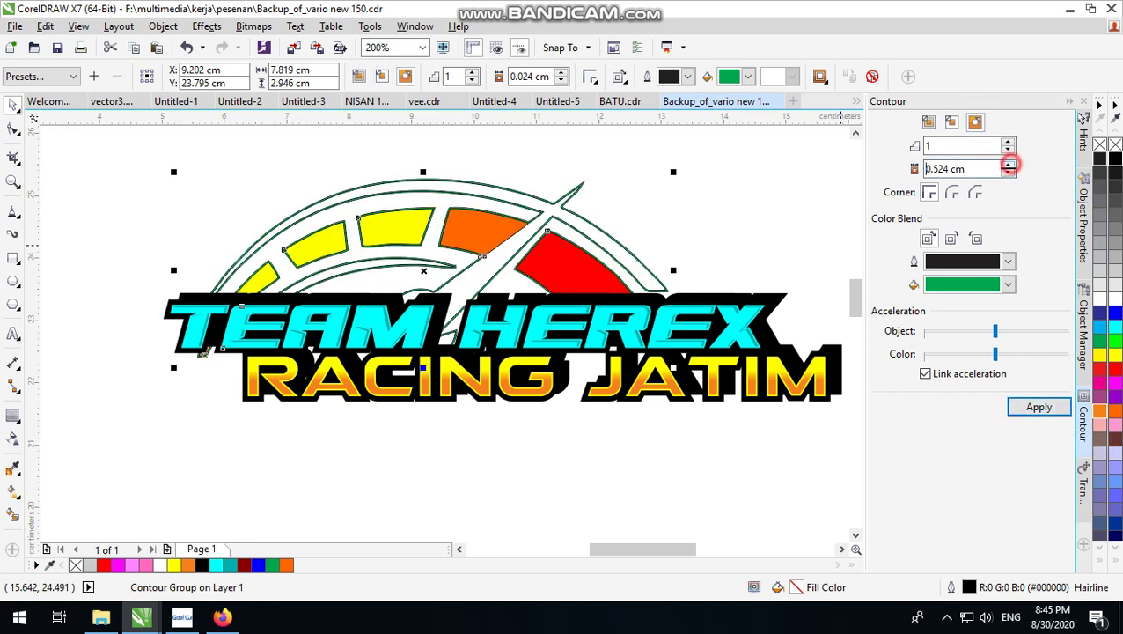
# Try contour offsets of 0.524 cm and 0.224 cm on the gauge group
pyautogui.click(1023, 411)
pyautogui.scroll(-2, 737, 399)
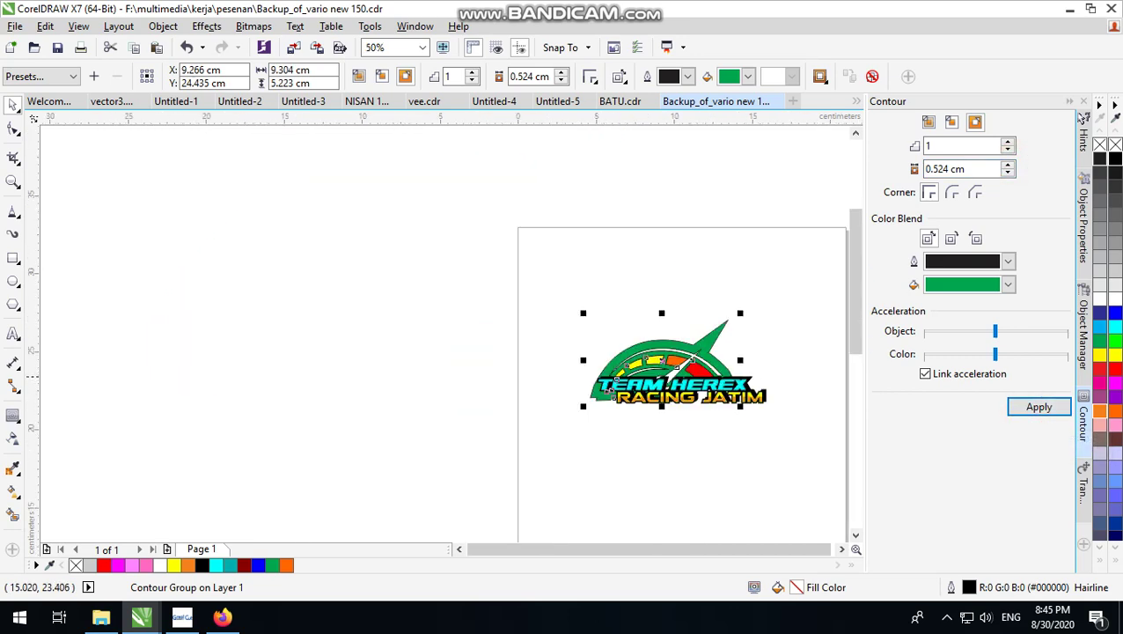
pyautogui.hotkey('shift', 'F2')
pyautogui.scroll(-1, 682, 368)
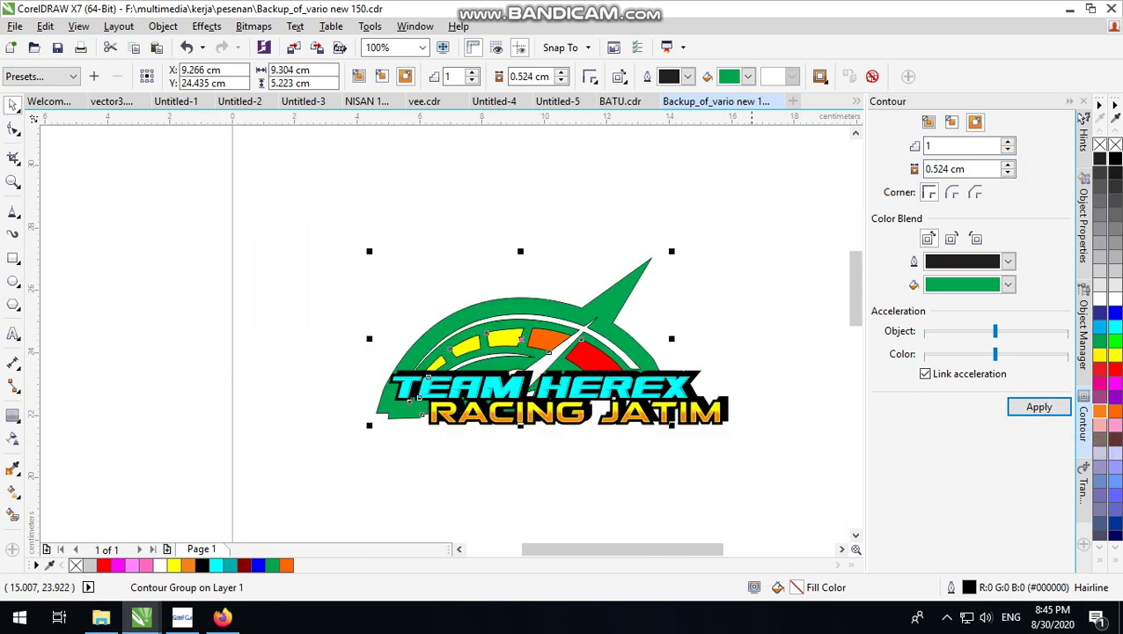
pyautogui.click(964, 168)
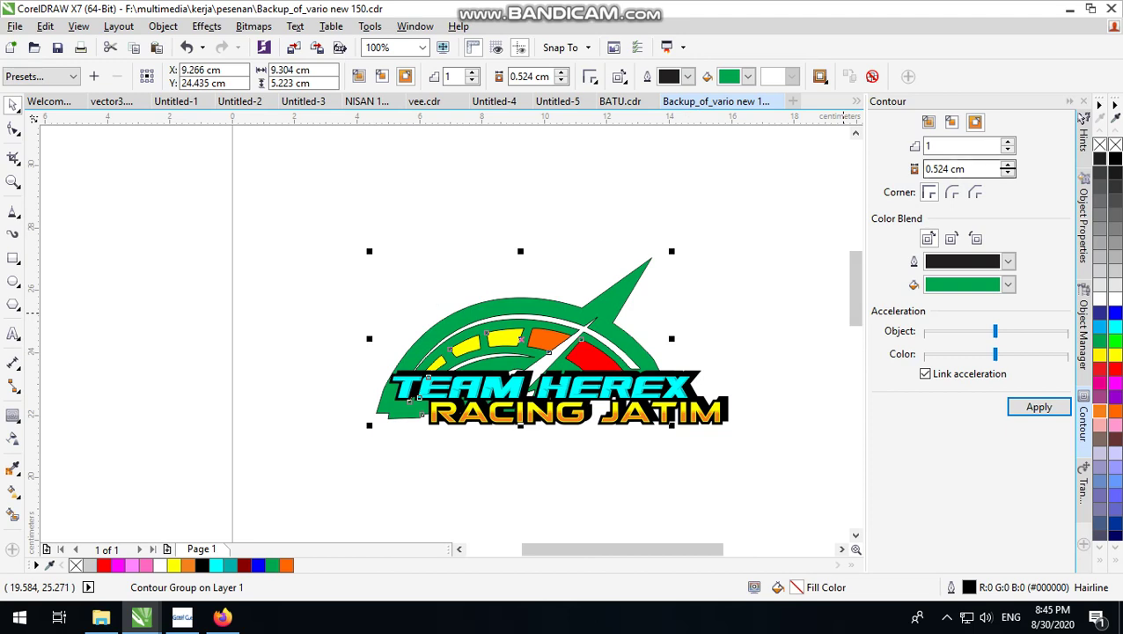
pyautogui.click(937, 169)
pyautogui.click(1039, 407)
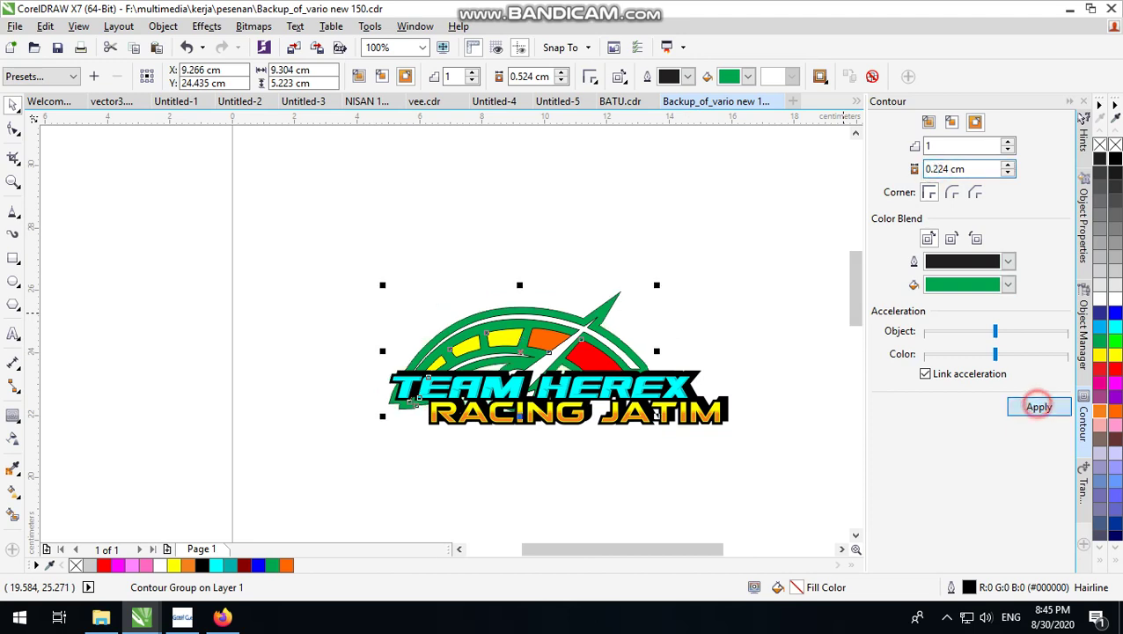
# Set the gauge's outside contour offset to 0.124 cm
pyautogui.moveTo(931, 169); pyautogui.dragTo(936, 170)
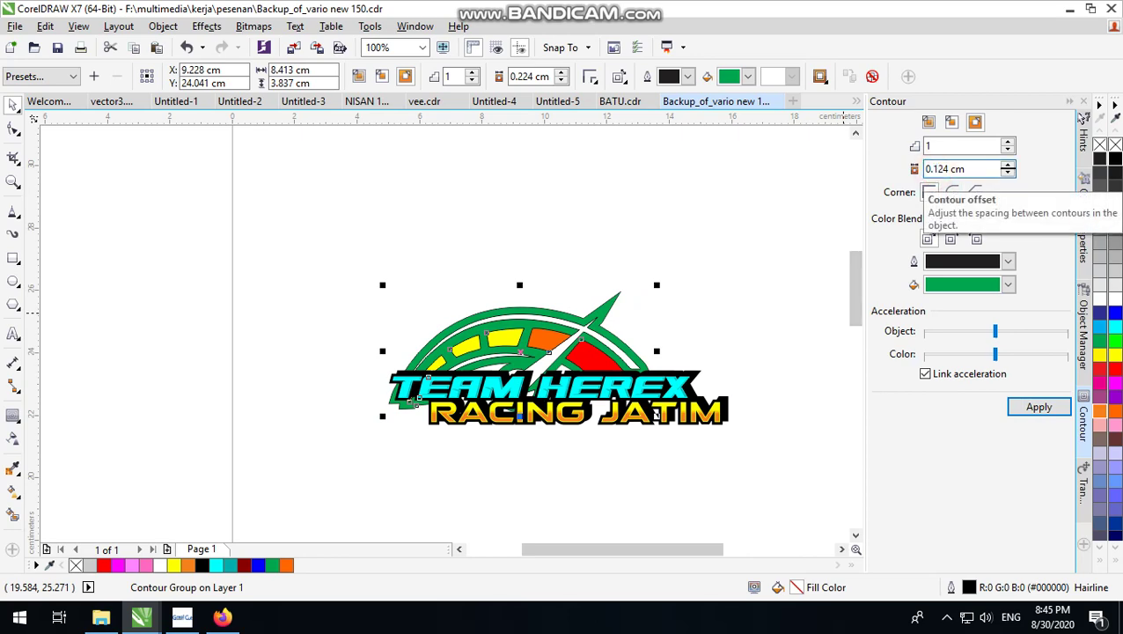
pyautogui.press('Return')
pyautogui.scroll(2, 553, 357)
pyautogui.scroll(-1, 561, 248)
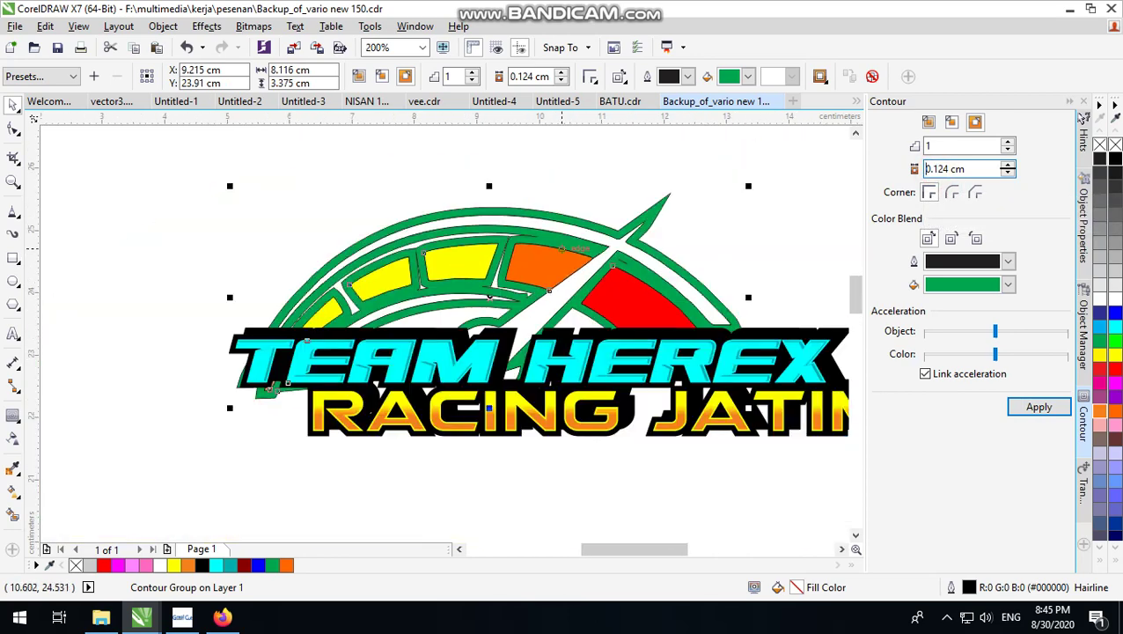
# Move the contoured gauge slightly right and up, and break its contour group apart
pyautogui.moveTo(542, 267); pyautogui.dragTo(509, 271)
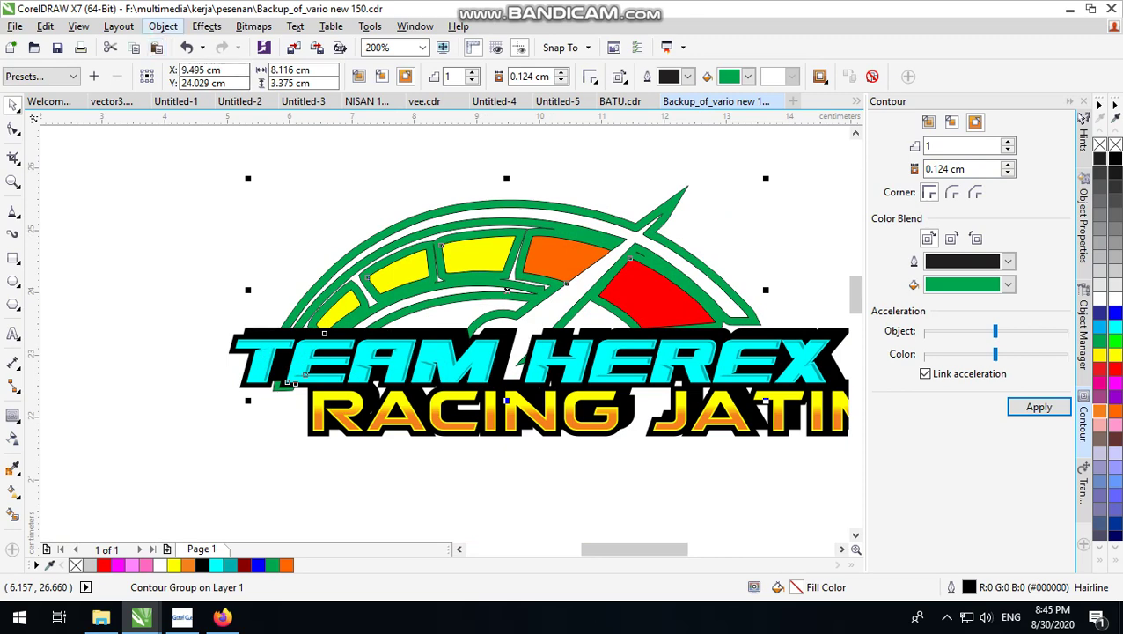
pyautogui.click(163, 26)
pyautogui.click(181, 271)
pyautogui.click(156, 249)
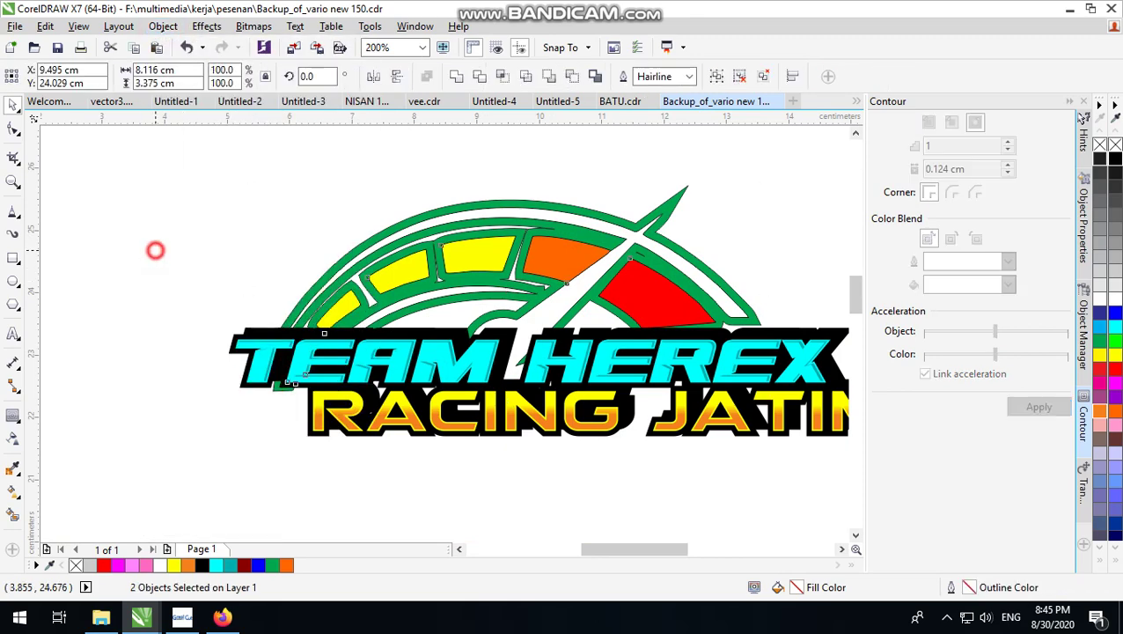
# Shorten the green contour's long spike at the needle tip by moving its end node inward, and delete the adjacent node
pyautogui.scroll(1, 646, 199)
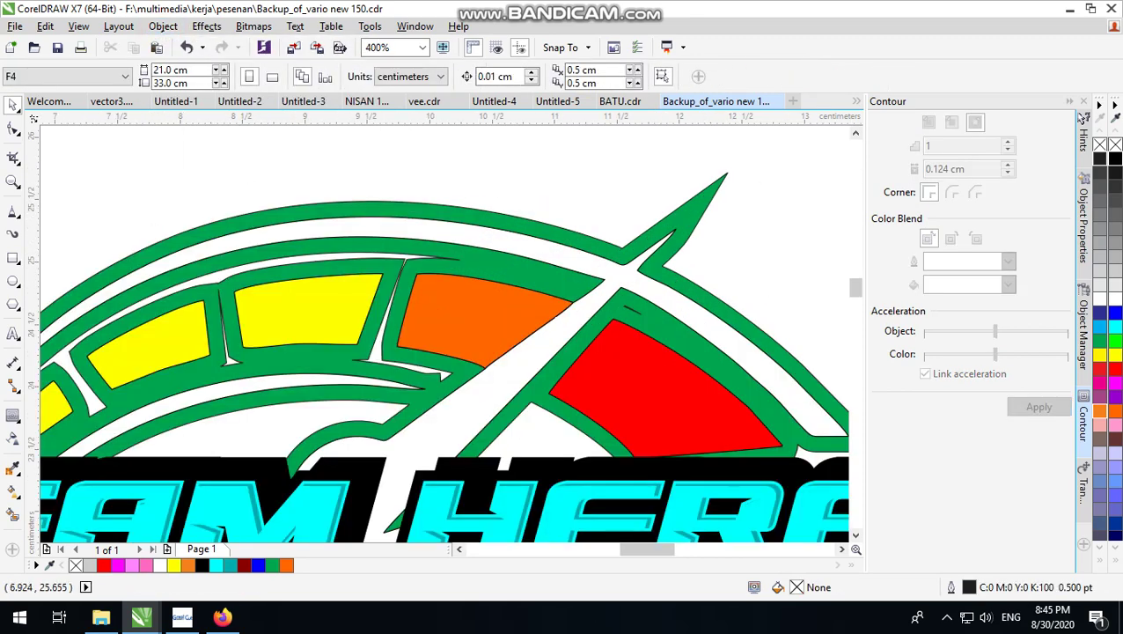
pyautogui.click(13, 106)
pyautogui.click(693, 199)
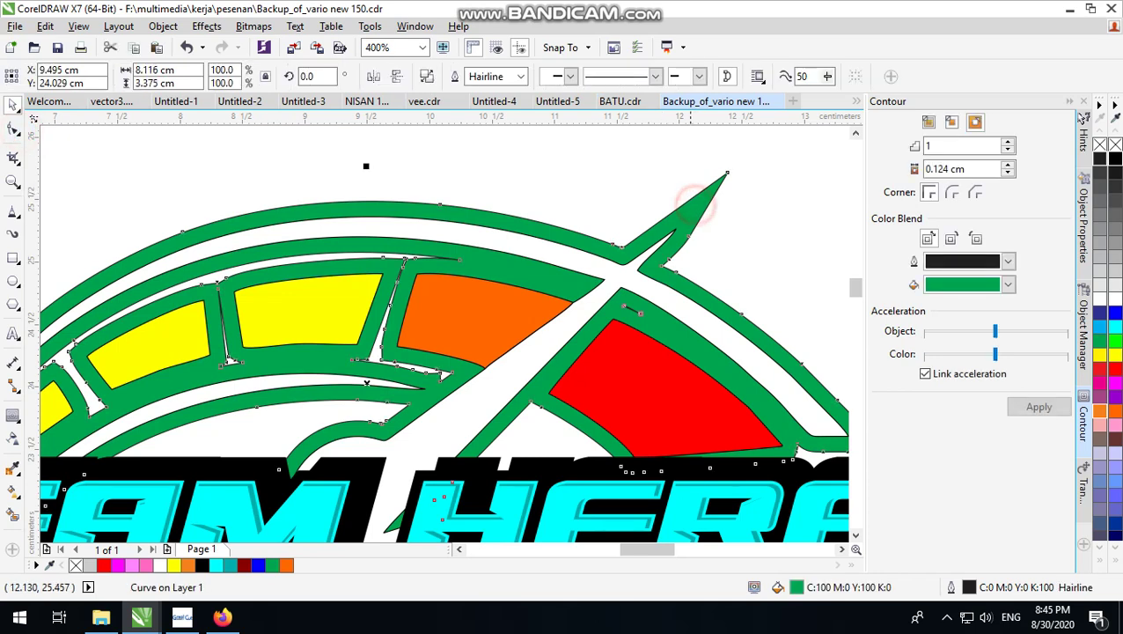
pyautogui.click(13, 128)
pyautogui.click(725, 174)
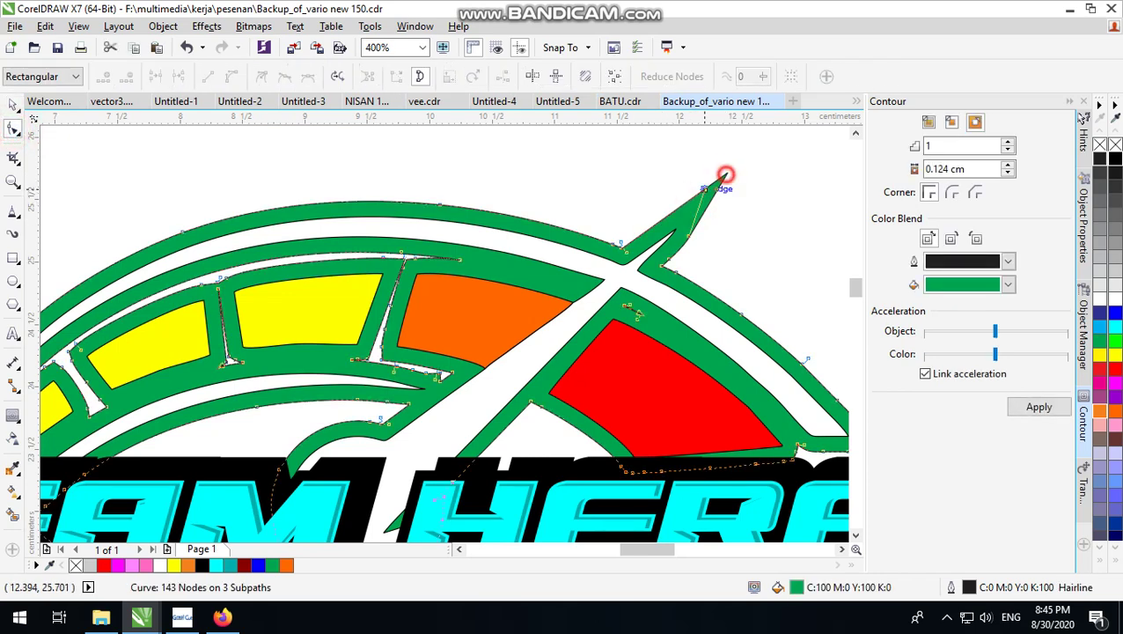
pyautogui.moveTo(725, 174); pyautogui.dragTo(696, 208)
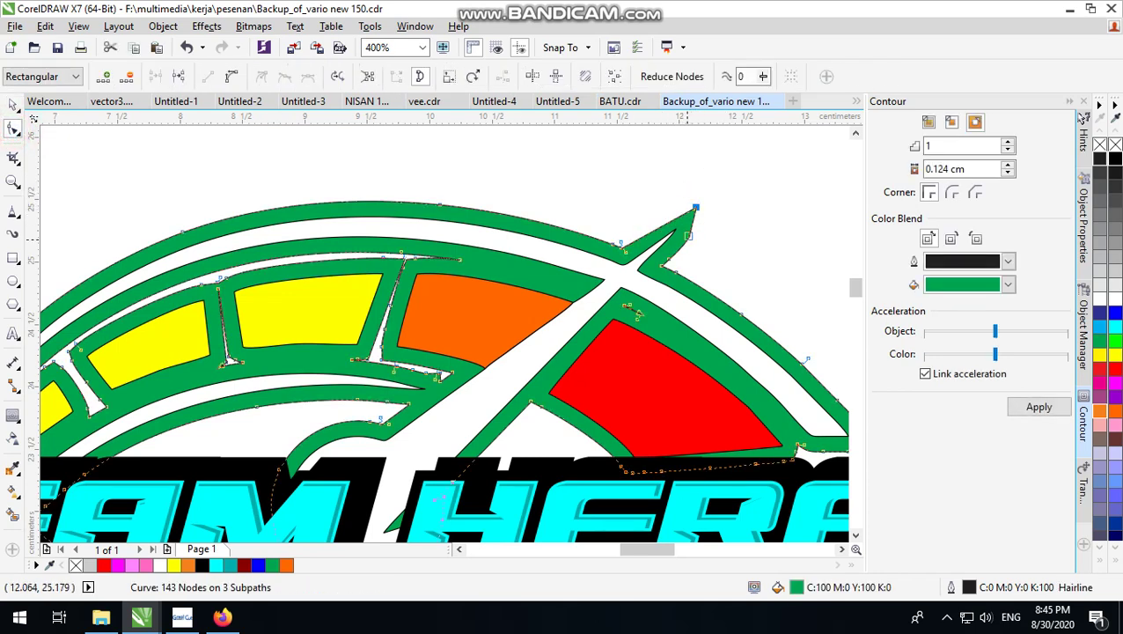
pyautogui.doubleClick(689, 239)
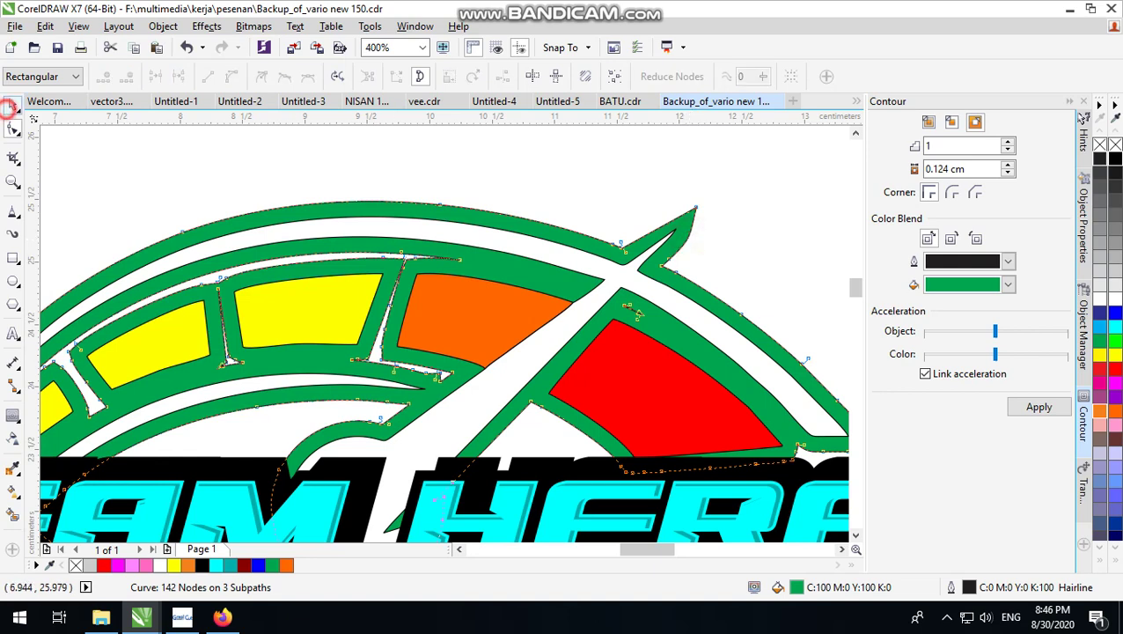
pyautogui.click(9, 108)
# Fill the gauge's separated green contour with black
pyautogui.scroll(-2, 725, 279)
pyautogui.click(755, 229)
pyautogui.scroll(1, 754, 324)
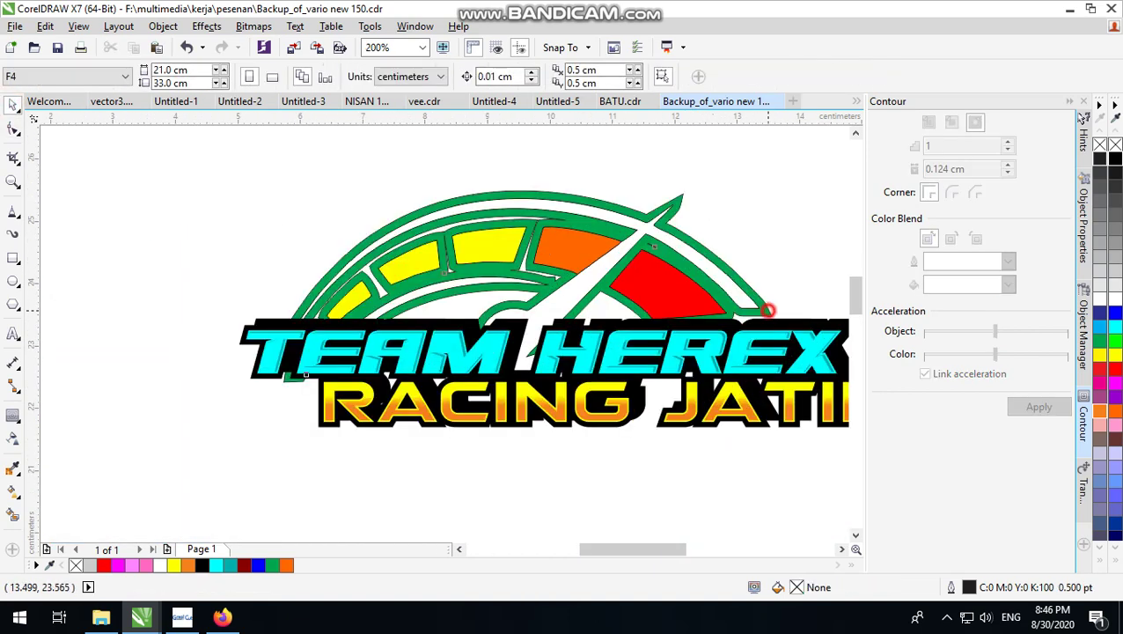
pyautogui.click(768, 310)
pyautogui.click(1112, 160)
pyautogui.scroll(-1, 590, 319)
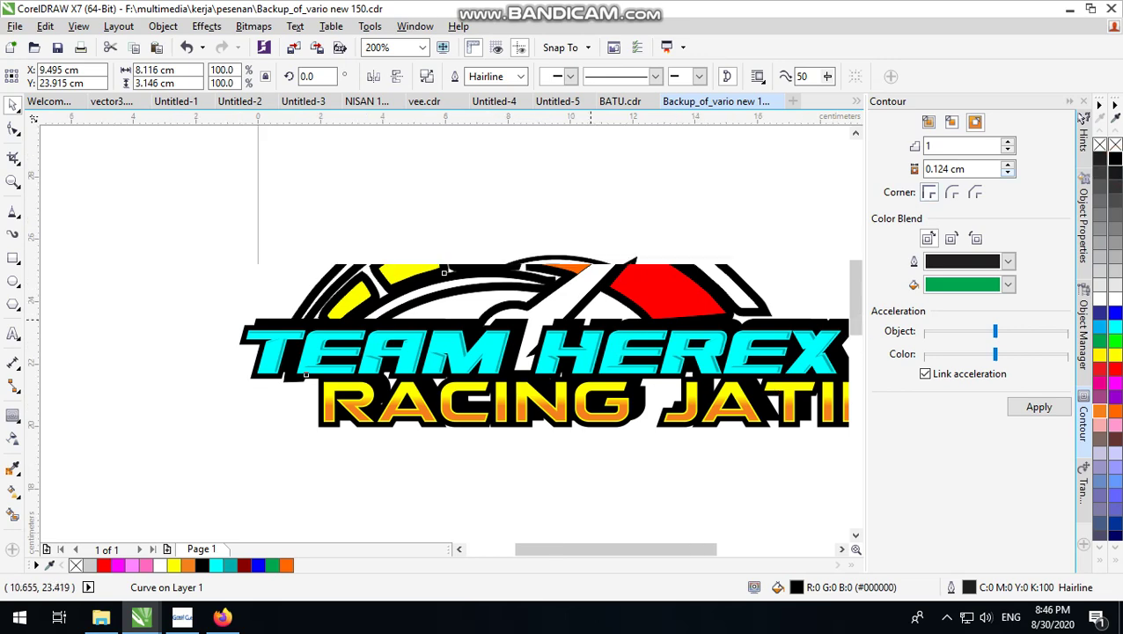
pyautogui.click(754, 244)
pyautogui.scroll(1, 693, 283)
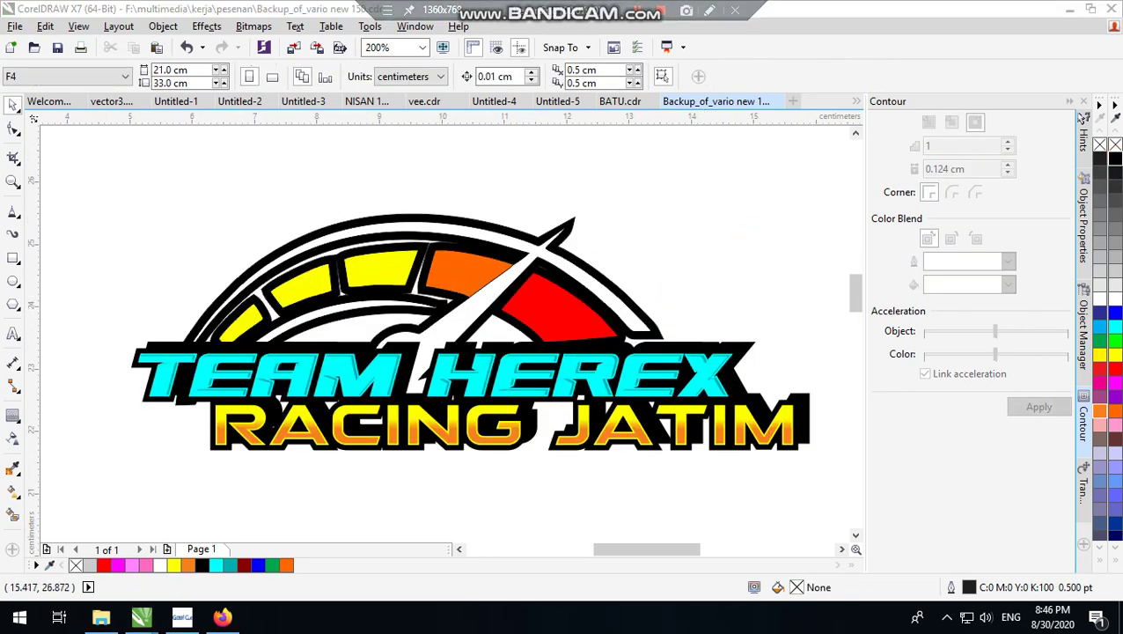
# Fill the gauge's combined white arcs and needle curve, inside the group, with bright green
pyautogui.click(704, 191)
pyautogui.scroll(1, 566, 241)
pyautogui.scroll(-1, 506, 280)
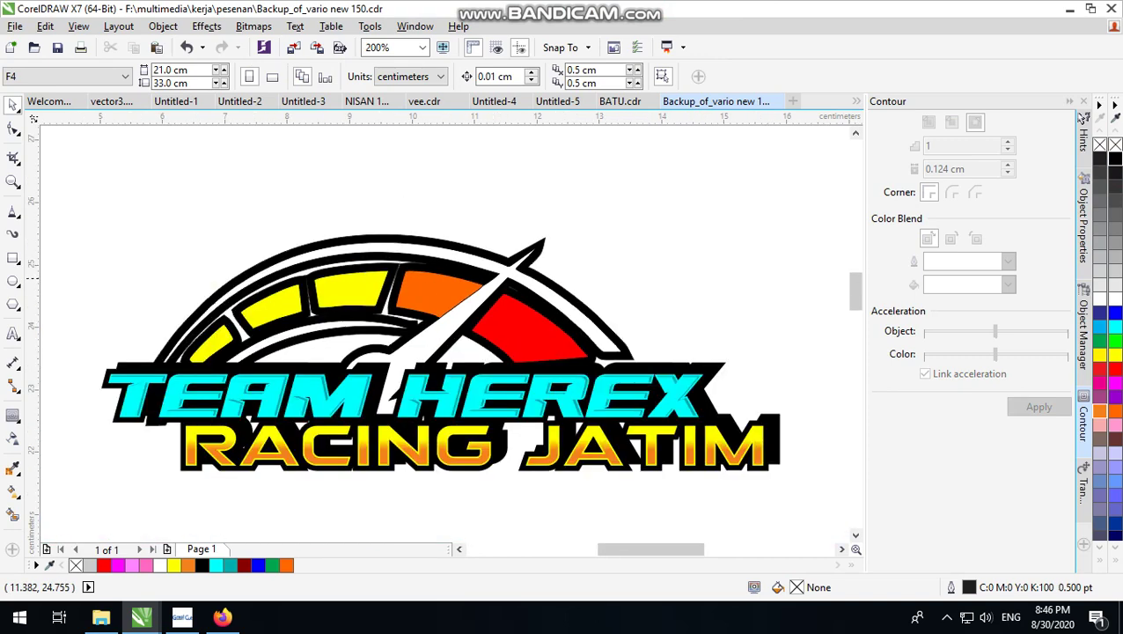
pyautogui.moveTo(504, 271); pyautogui.dragTo(520, 225)
pyautogui.hotkey('ctrl', 'z')
pyautogui.keyDown('ctrl'); pyautogui.click(516, 276); pyautogui.keyUp('ctrl')
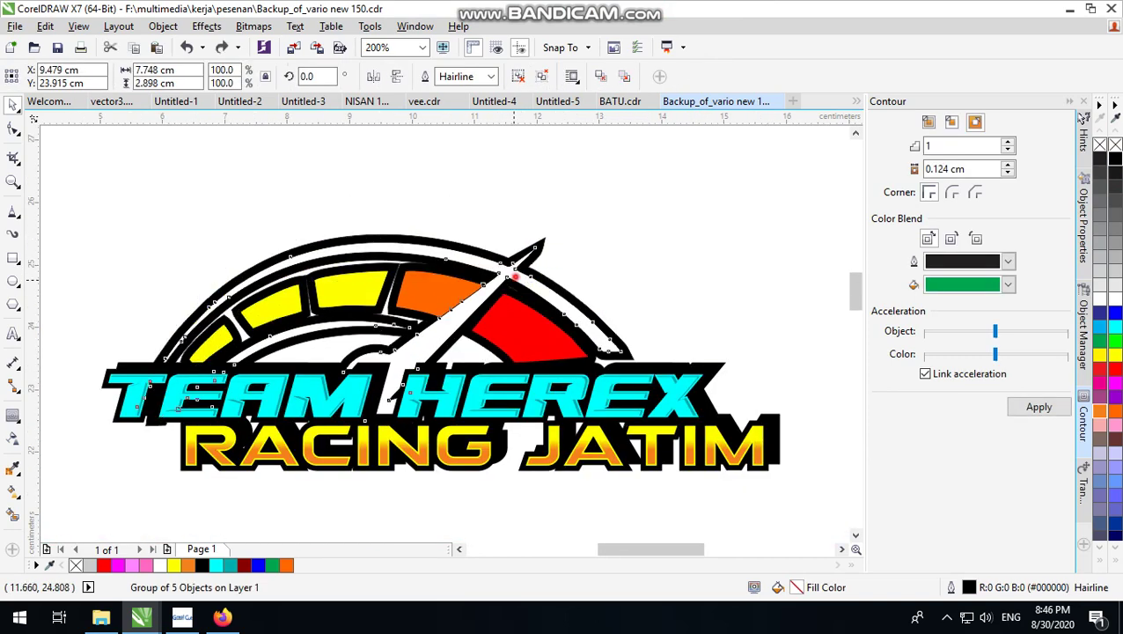
pyautogui.click(1114, 340)
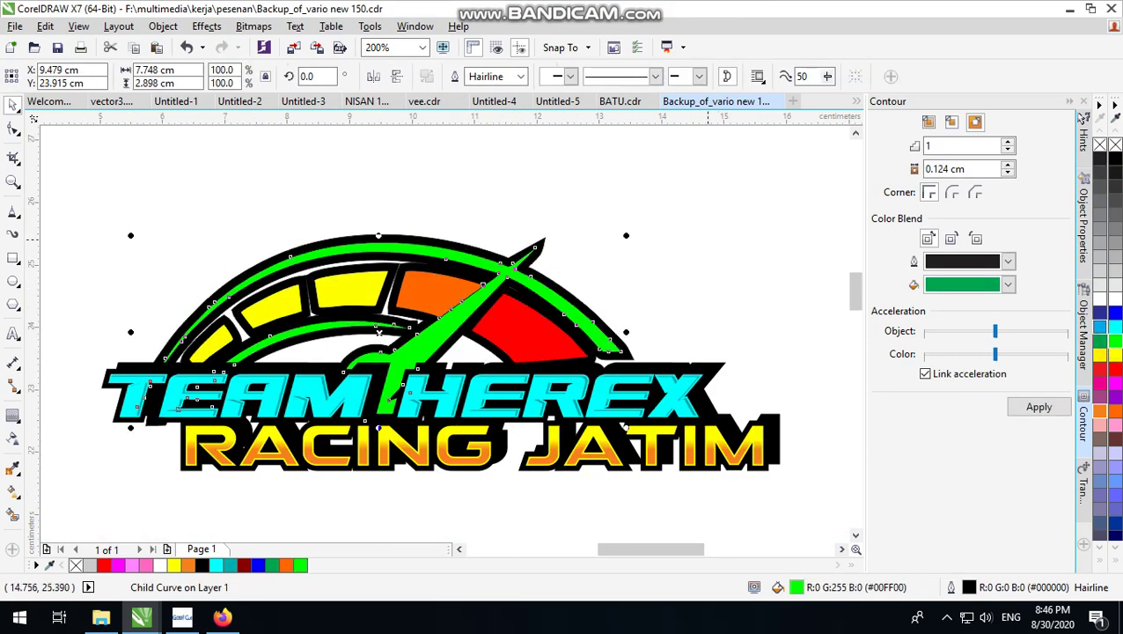
# Deselect the gauge curve and examine how the whole gauge and lettering design looks from near and far
pyautogui.click(707, 239)
pyautogui.scroll(-1, 568, 349)
pyautogui.scroll(1, 566, 349)
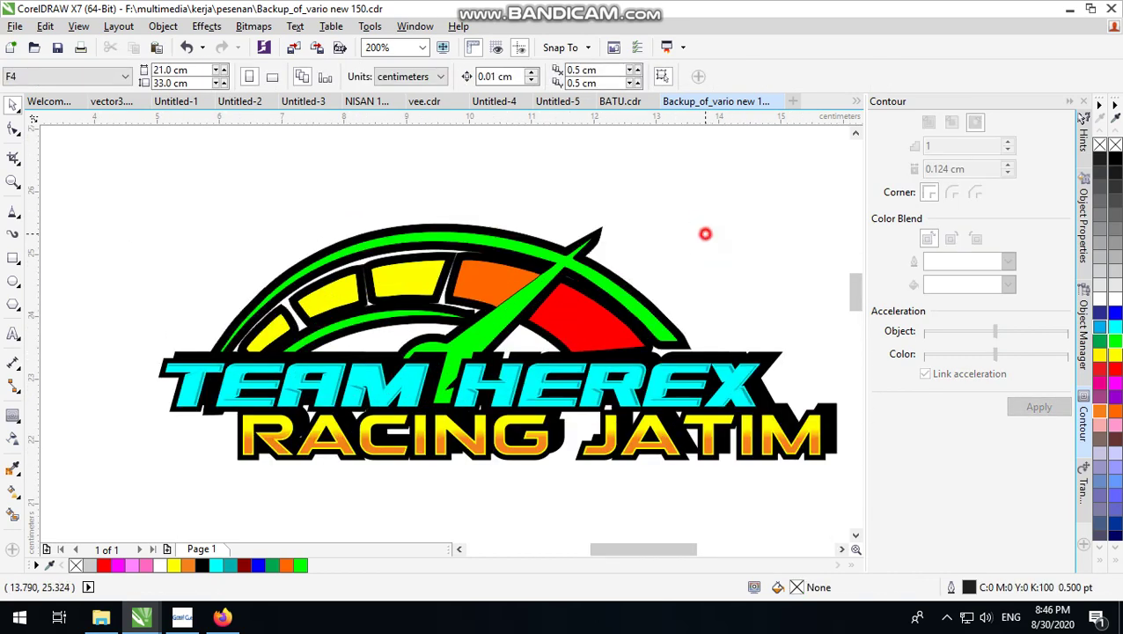
pyautogui.scroll(-1, 586, 251)
pyautogui.scroll(1, 597, 282)
pyautogui.scroll(-1, 485, 264)
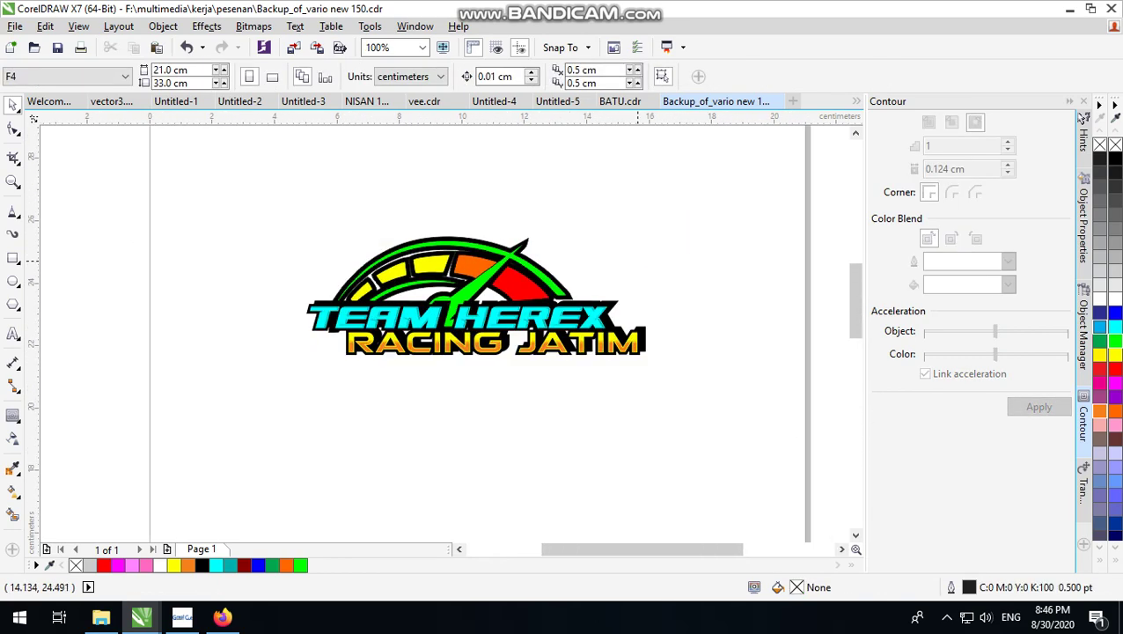
pyautogui.scroll(1, 644, 258)
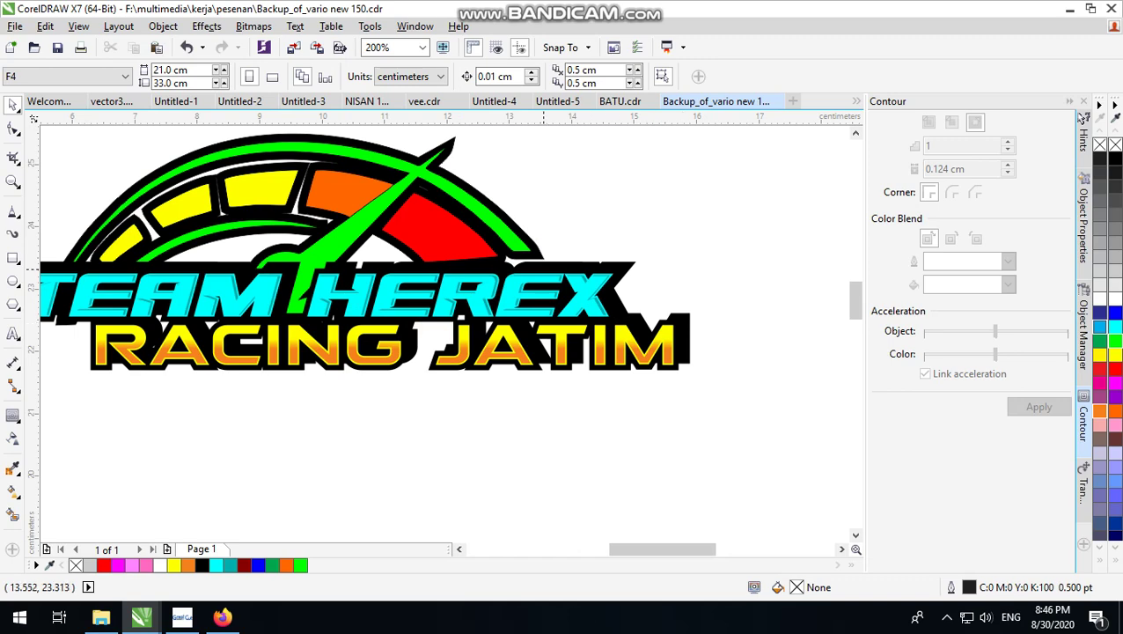
# Scale the gauge and its black contour to about 92%, rotate them about 4.4° clockwise, and reposition them behind the lettering
pyautogui.scroll(-1, 653, 288)
pyautogui.moveTo(602, 161); pyautogui.dragTo(238, 330)
pyautogui.scroll(1, 549, 225)
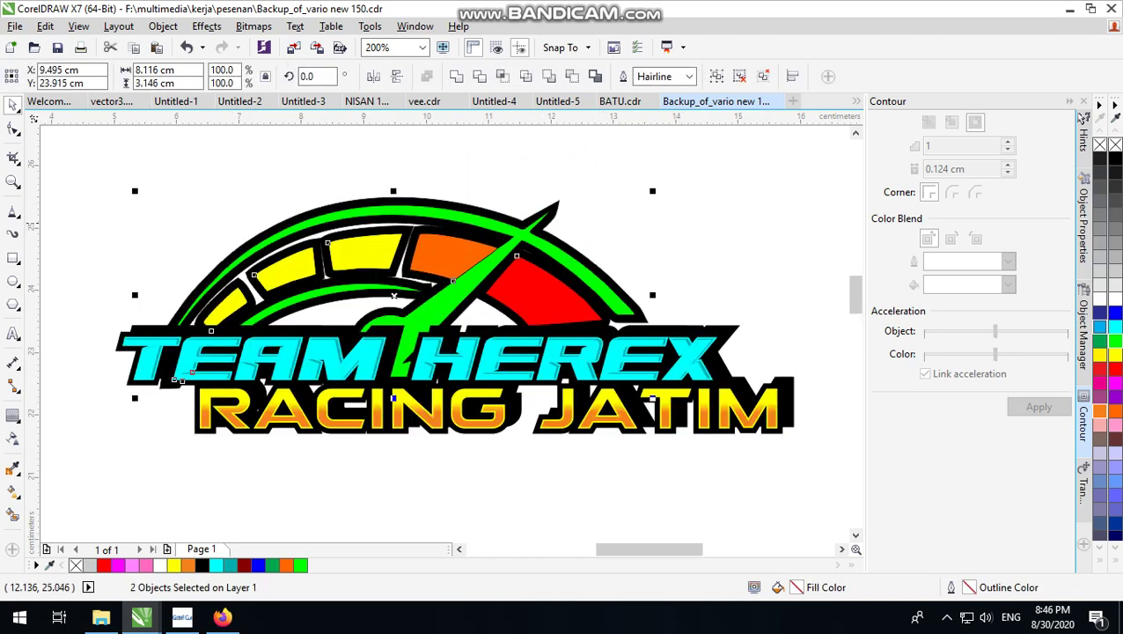
pyautogui.moveTo(655, 186); pyautogui.dragTo(617, 211)
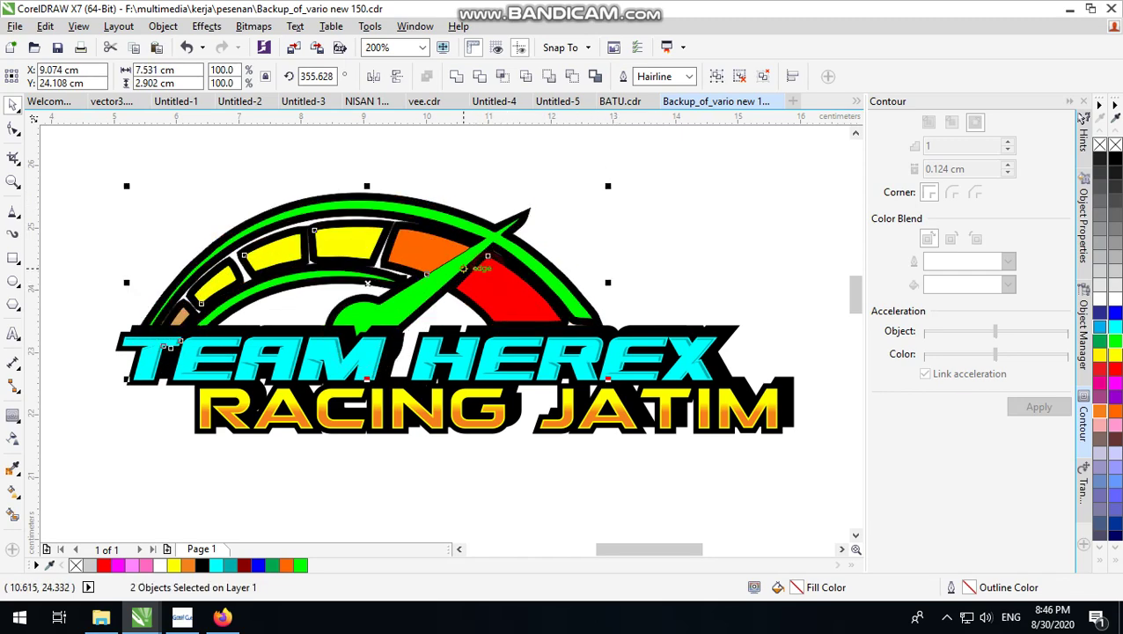
pyautogui.moveTo(462, 264); pyautogui.dragTo(474, 270)
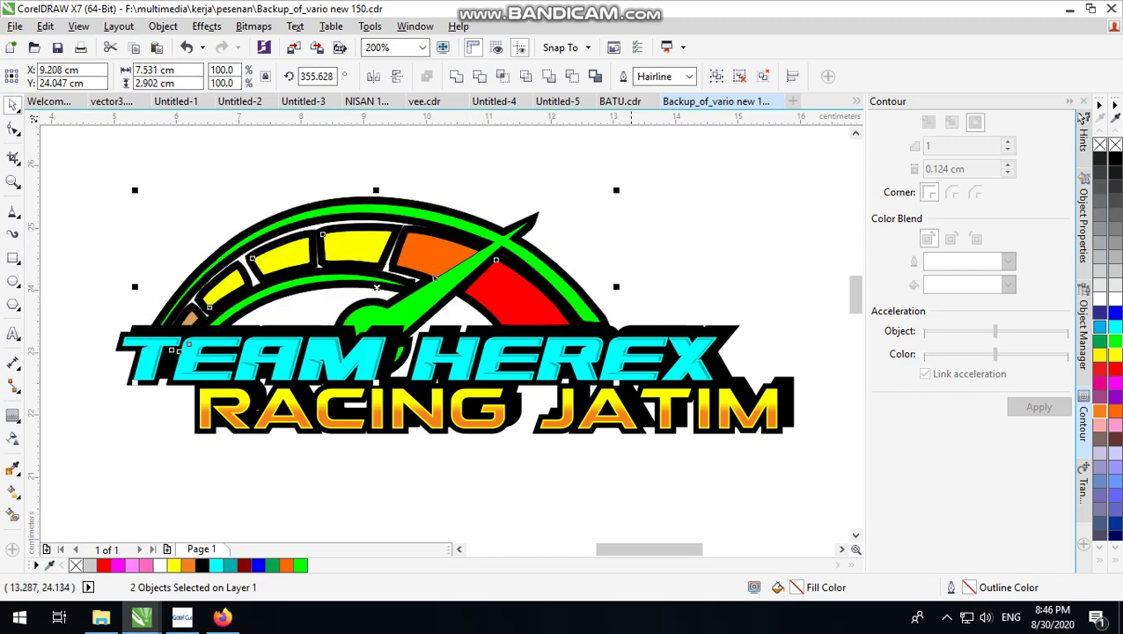
pyautogui.click(748, 236)
# Try a red fill on the gauge's green arcs and needle curve inside the group, and undo it
pyautogui.scroll(1, 459, 284)
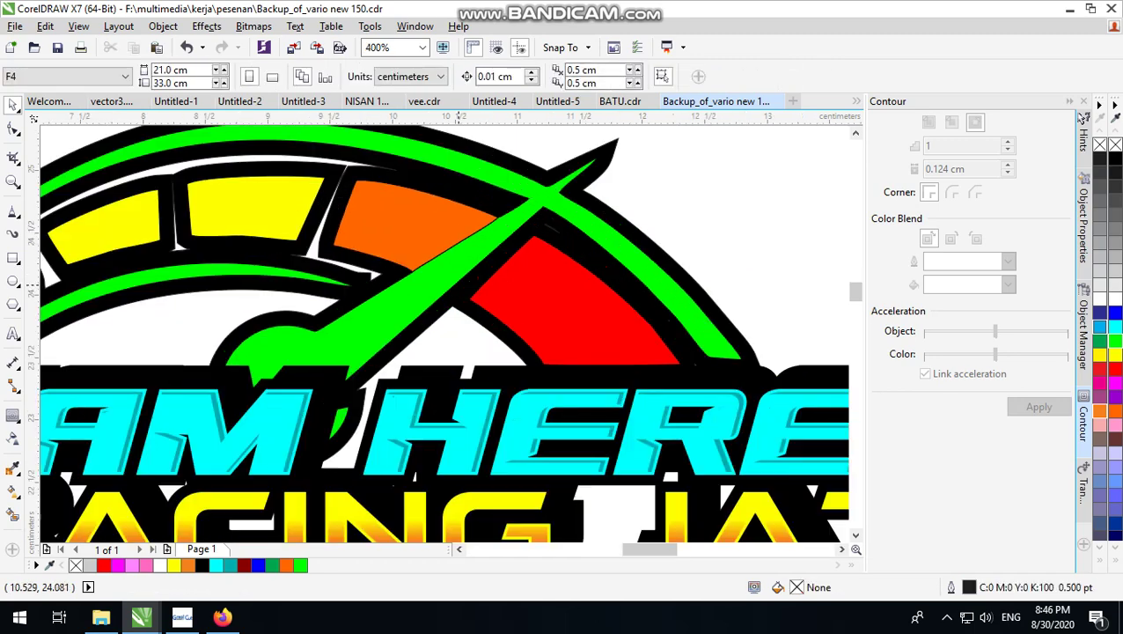
pyautogui.keyDown('ctrl'); pyautogui.click(412, 297); pyautogui.keyUp('ctrl')
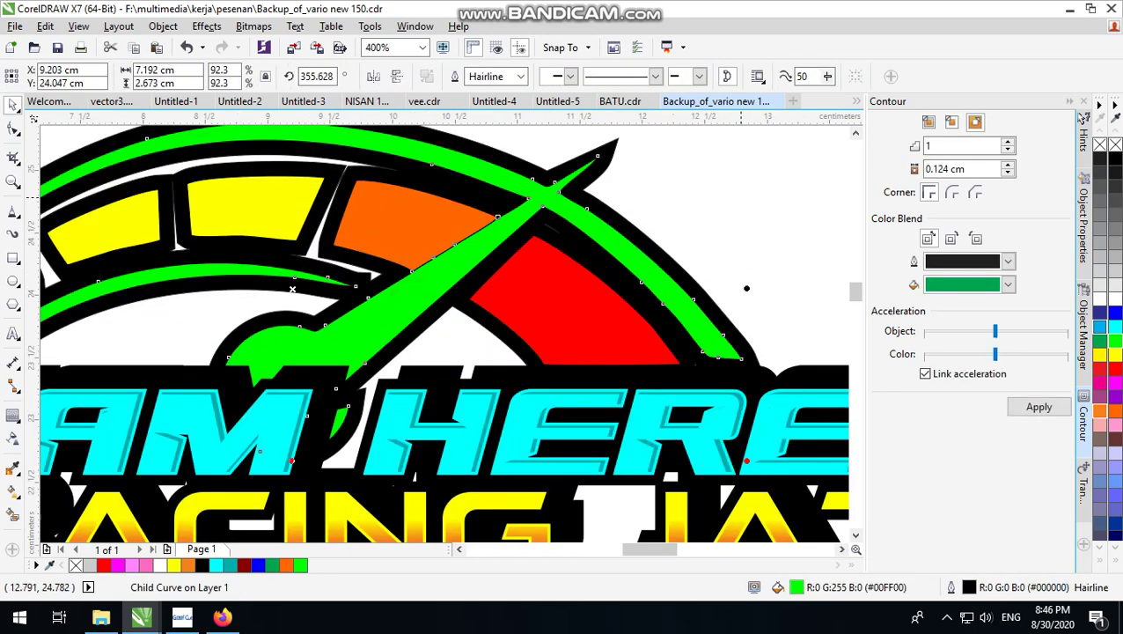
pyautogui.click(739, 192)
pyautogui.scroll(-1, 551, 225)
pyautogui.click(547, 215)
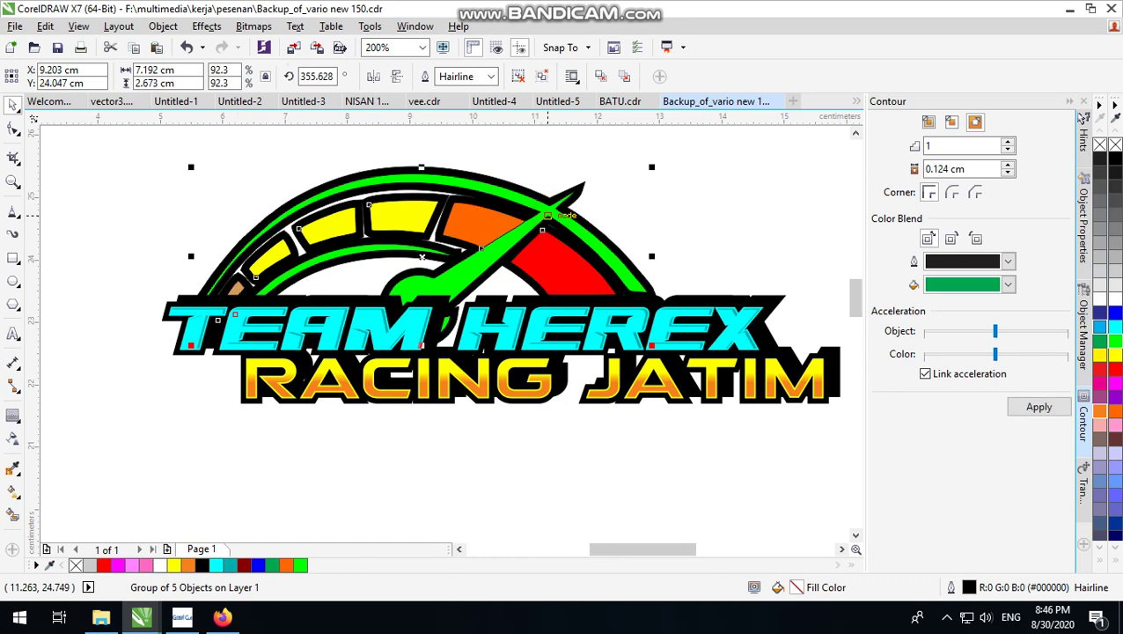
pyautogui.keyDown('ctrl'); pyautogui.click(547, 211); pyautogui.keyUp('ctrl')
pyautogui.click(1113, 370)
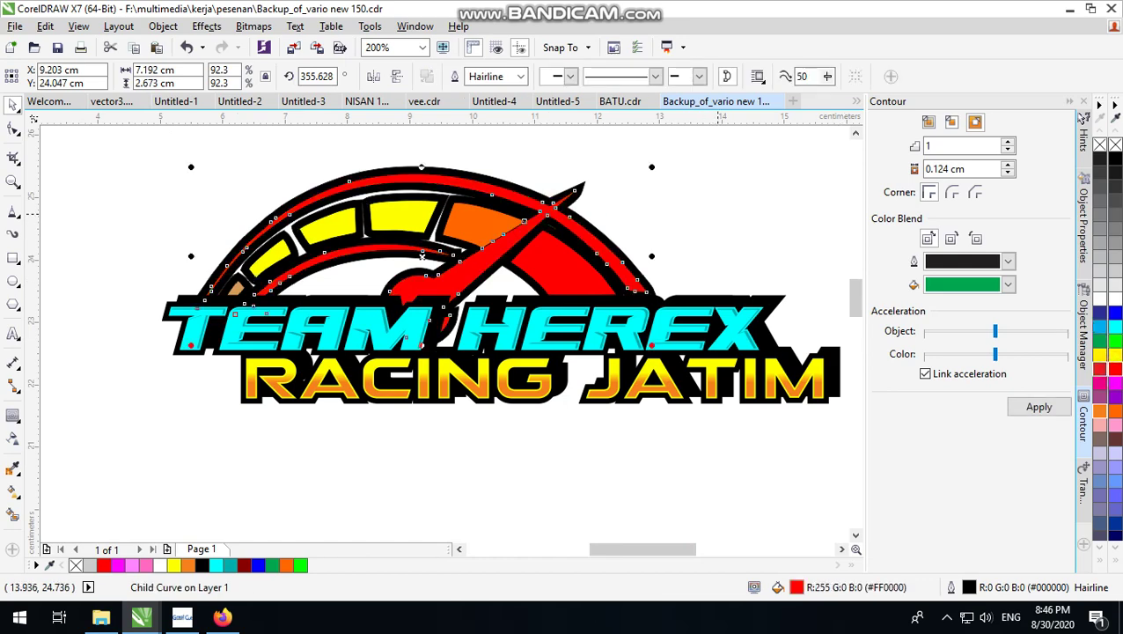
pyautogui.hotkey('ctrl', 'z')
pyautogui.click(807, 213)
# Collapse the Contour docker to widen the workspace and examine the finished gauge and lettering design
pyautogui.scroll(-1, 569, 324)
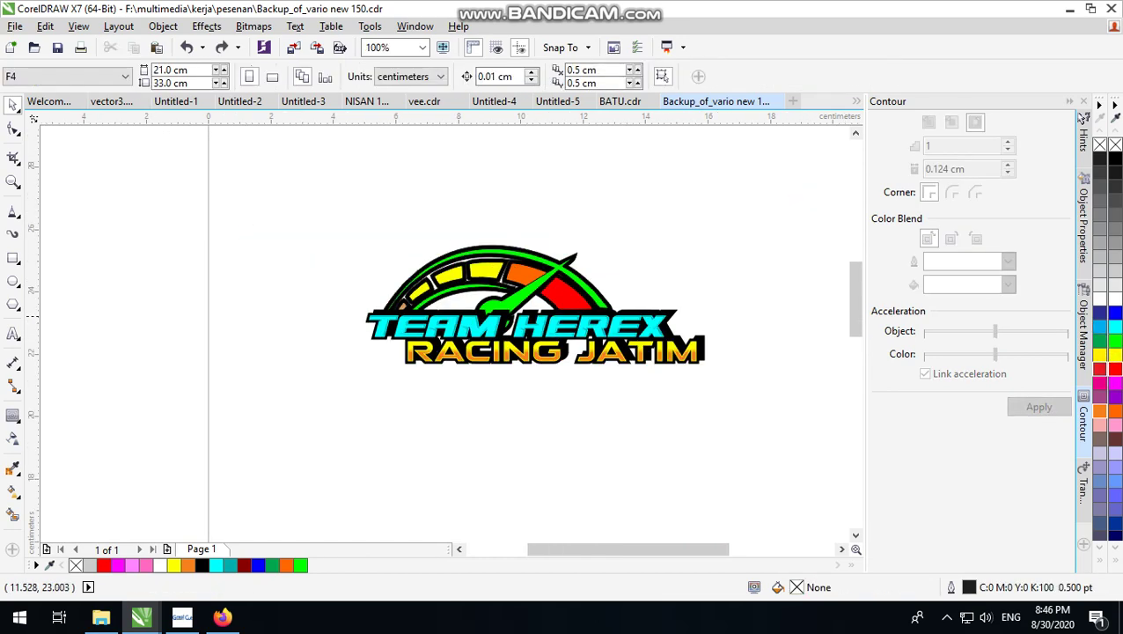
pyautogui.scroll(1, 593, 306)
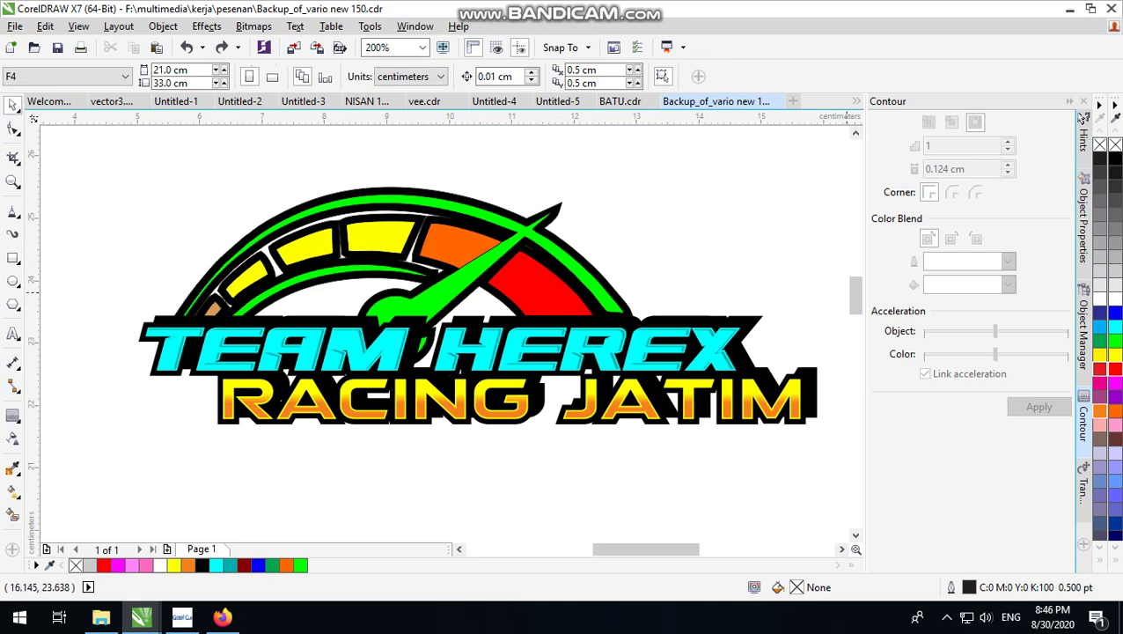
pyautogui.click(1061, 103)
pyautogui.click(1068, 102)
pyautogui.scroll(2, 568, 348)
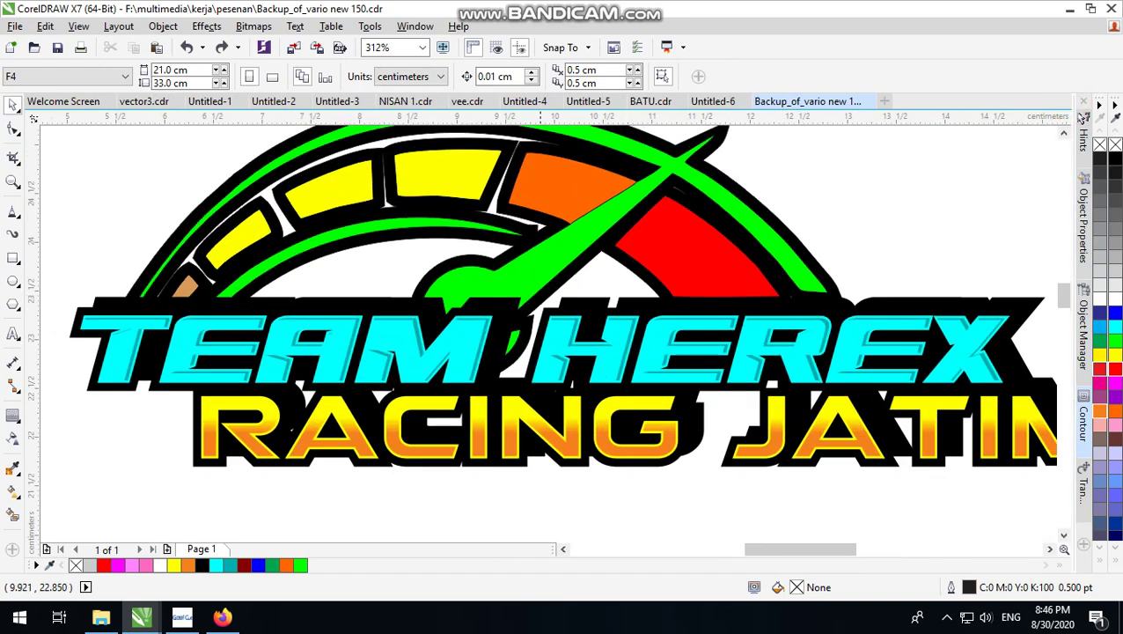
pyautogui.scroll(-1, 568, 347)
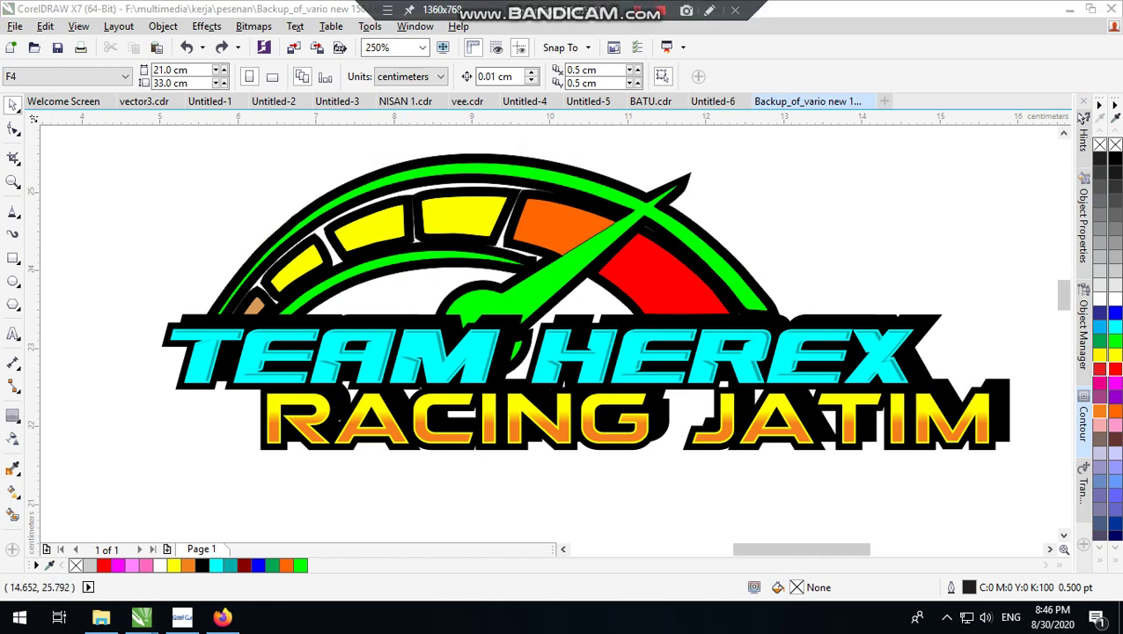